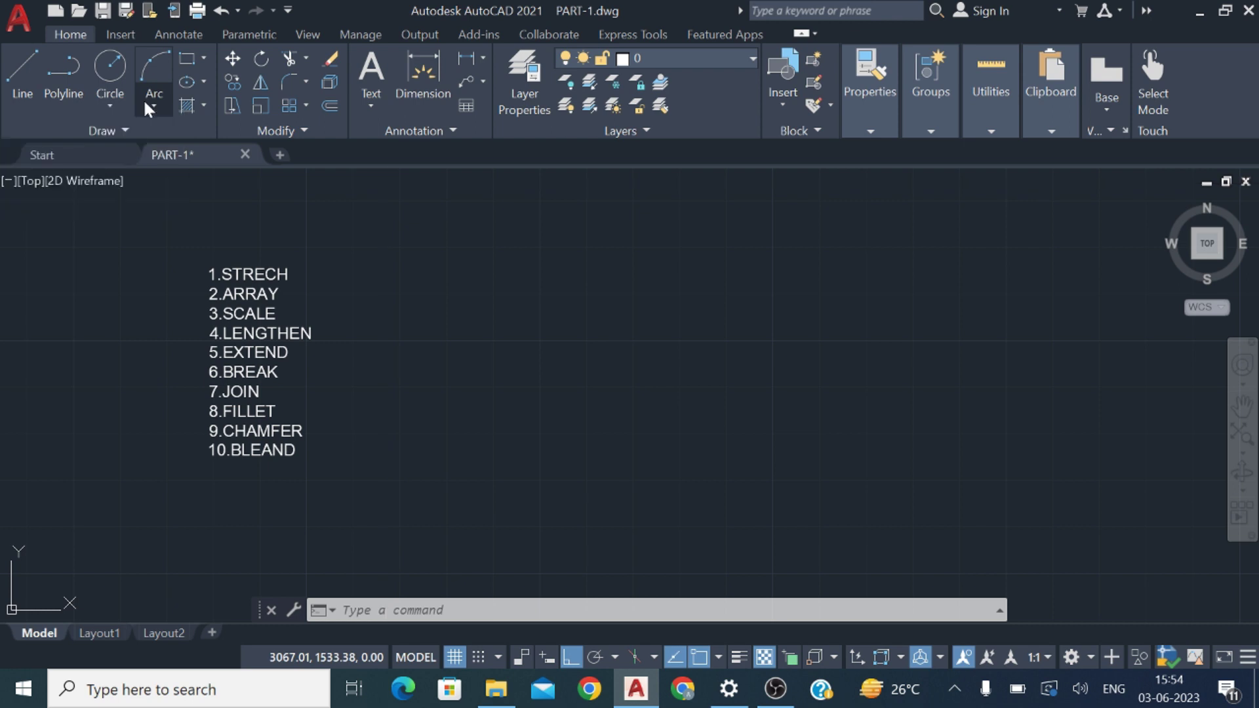
- Look over the additional Draw tools and the numbered list of modify commands from STRECH to BLEAND
left_click(204, 106)
left_click(203, 103)
left_click(111, 129)
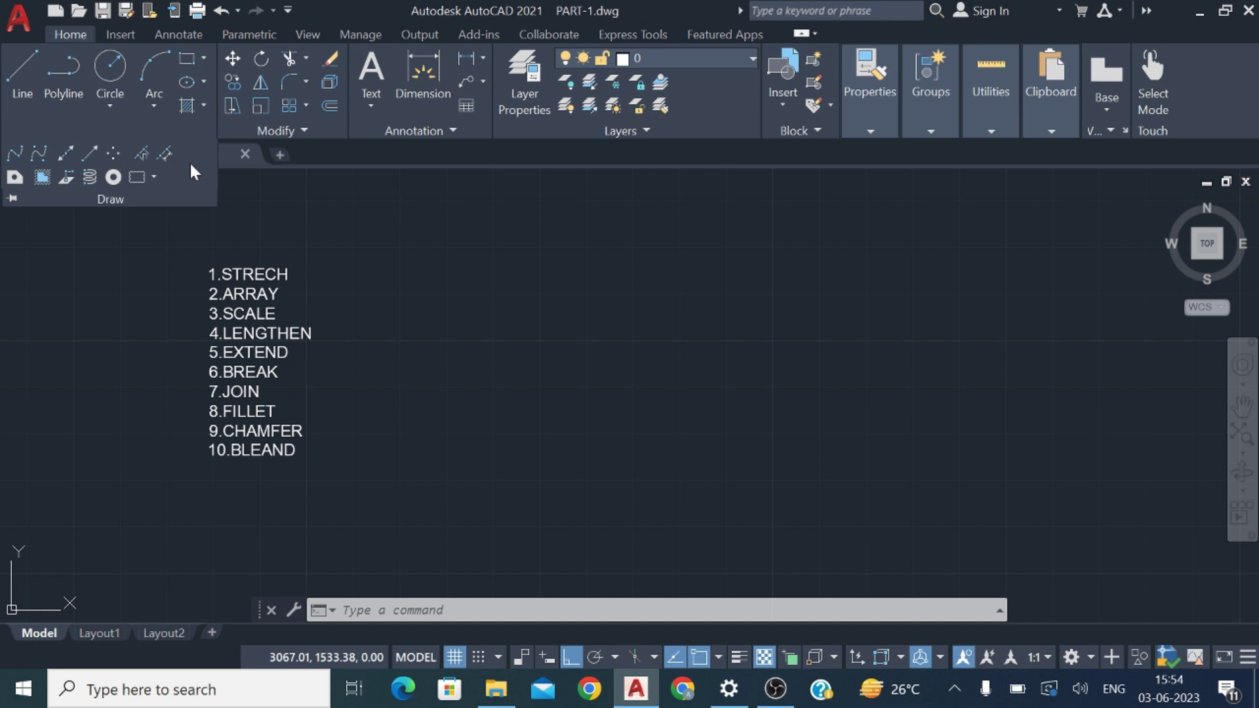
left_click(316, 278)
key("Escape")
scroll(242, 328, "up", 3)
scroll(236, 322, "down", 1)
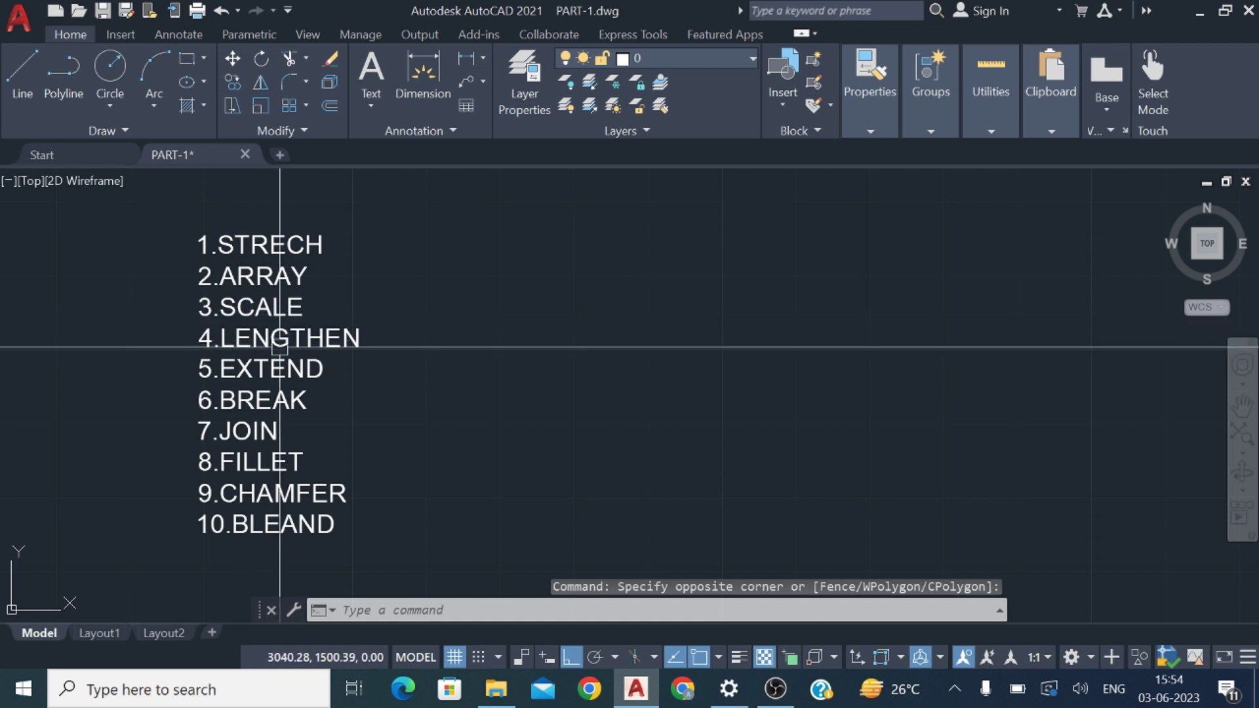
scroll(276, 340, "down", 4)
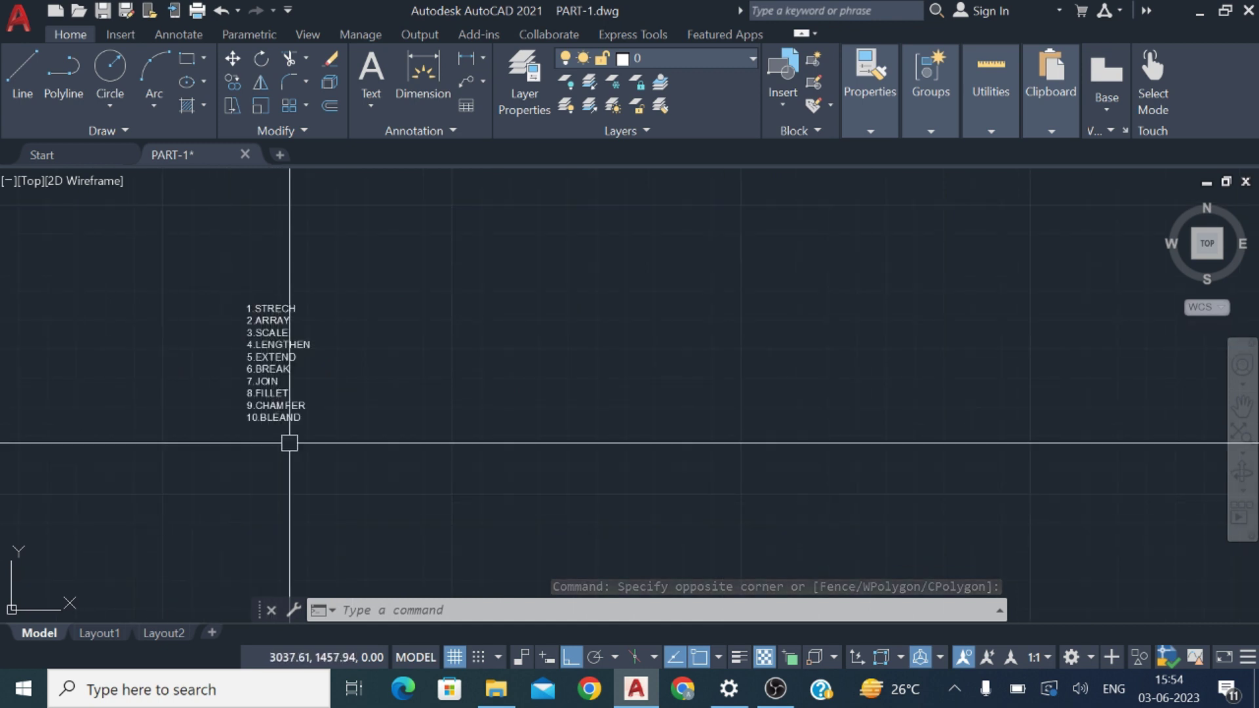
scroll(256, 379, "up", 6)
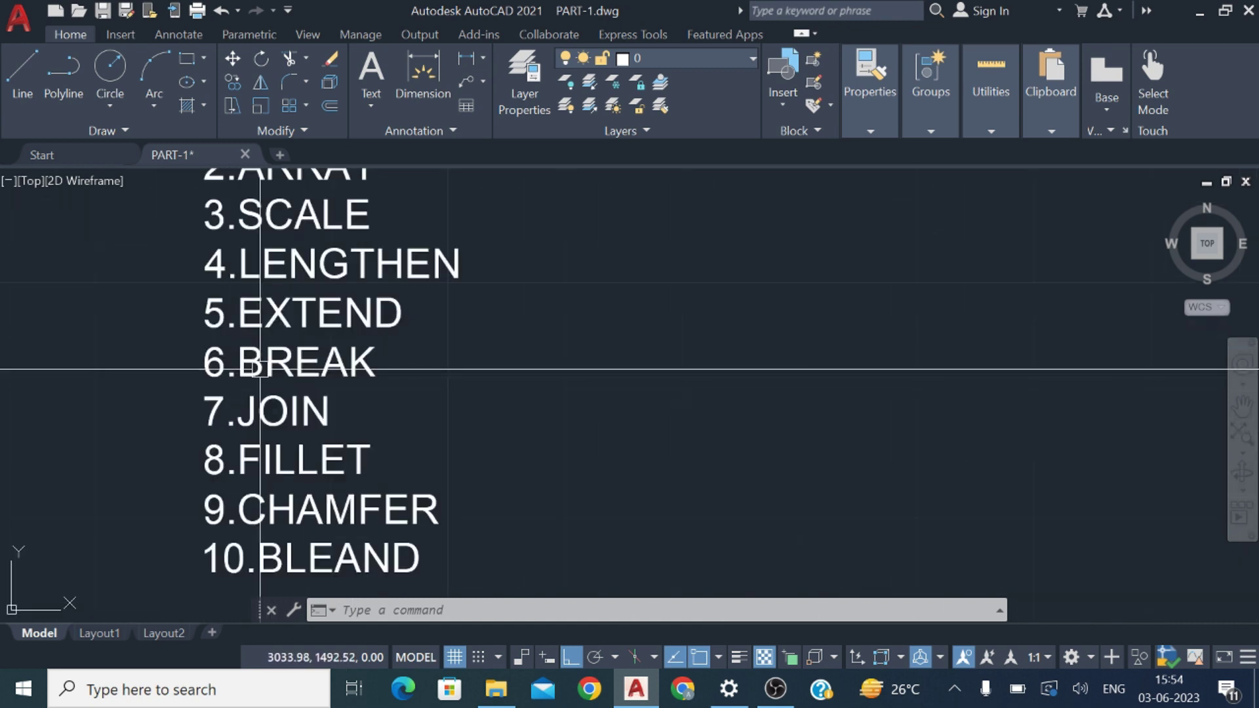
scroll(304, 320, "down", 2)
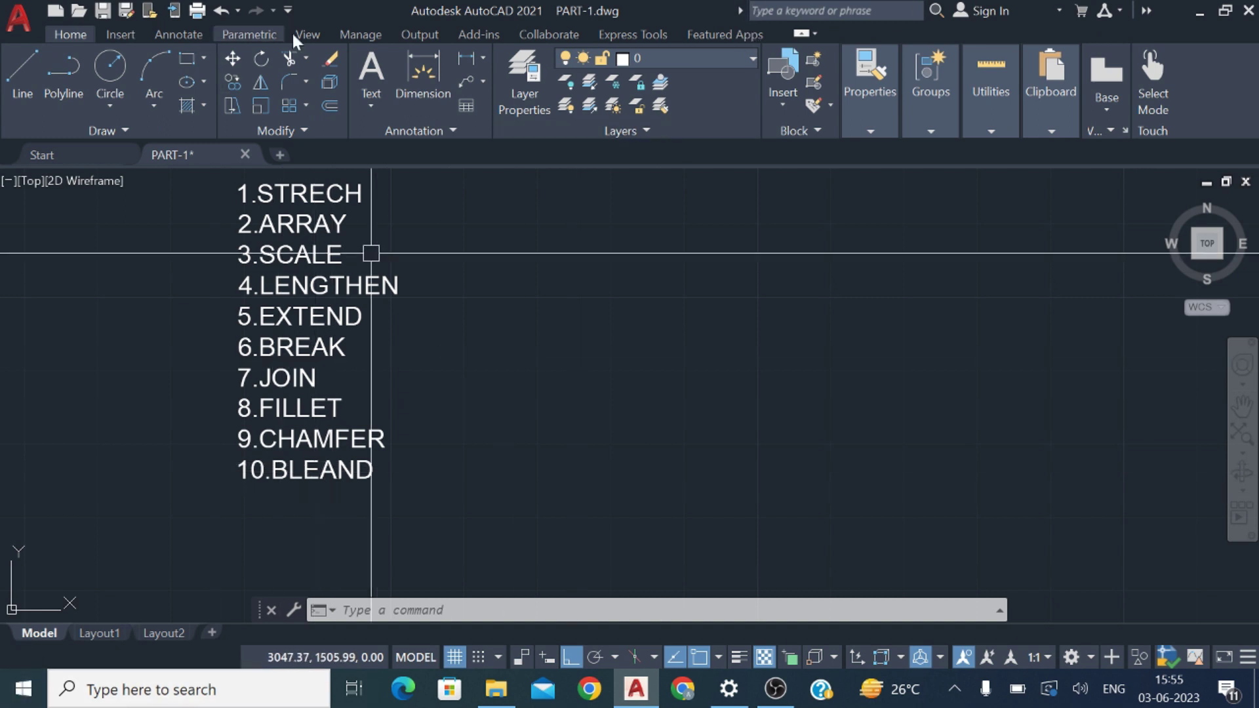
- Review the additional Modify tools and examine the STRECH entry in the command list
left_click(285, 131)
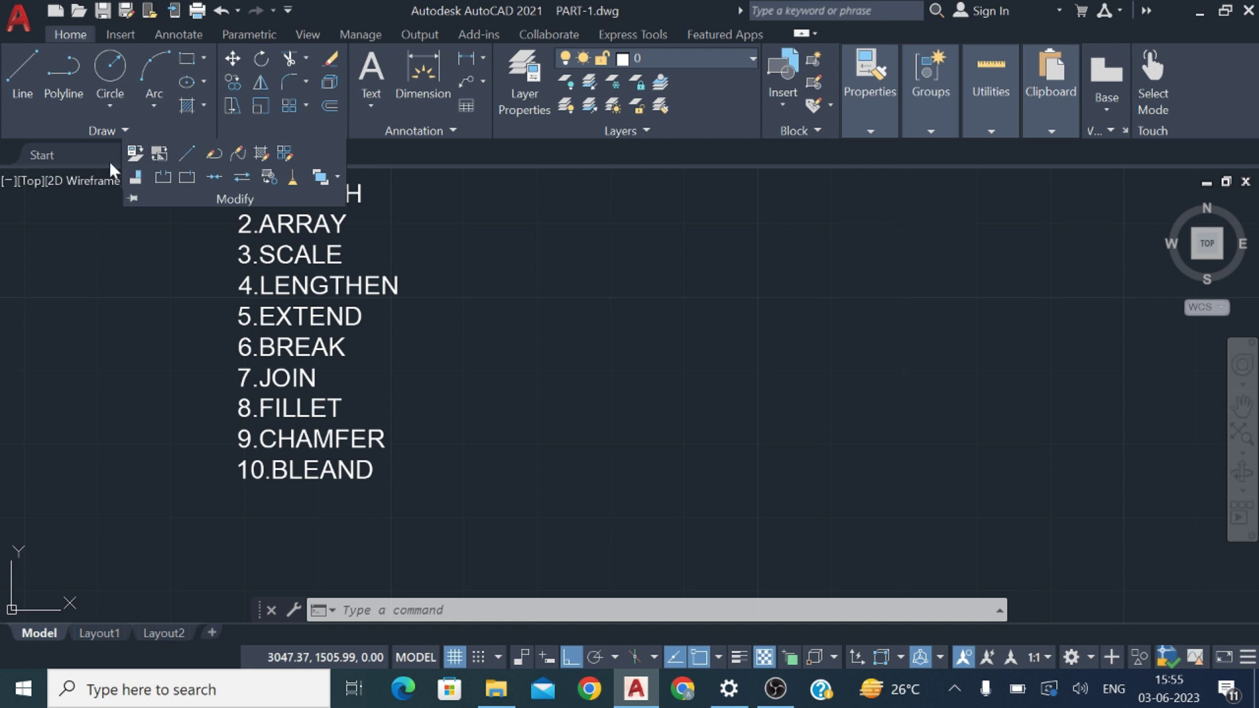
left_click(520, 220)
key("Escape")
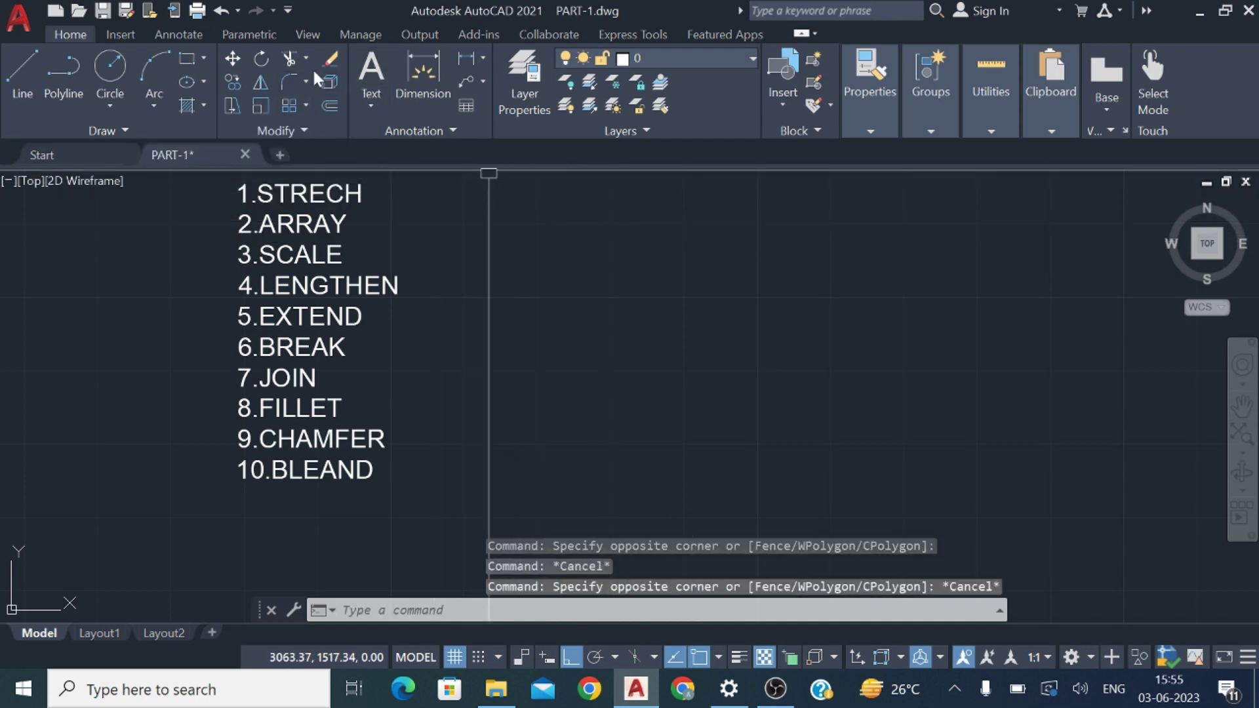
key("Escape")
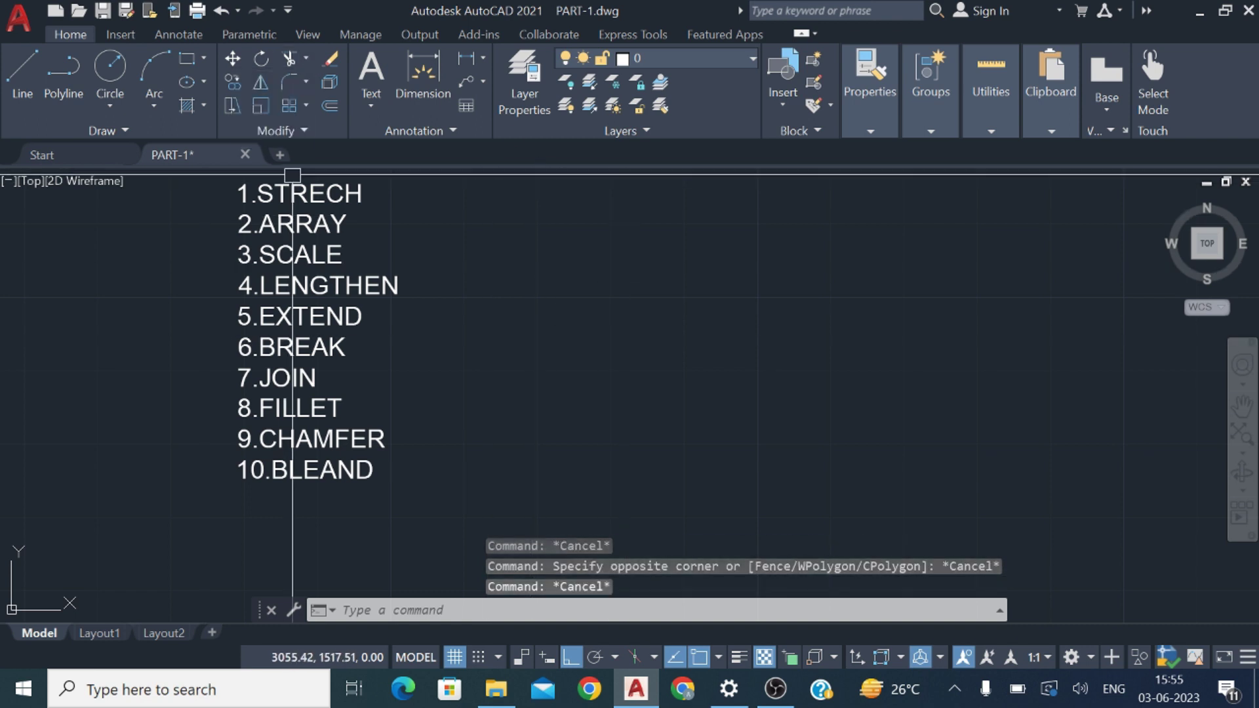
scroll(302, 256, "down", 4)
scroll(341, 249, "up", 2)
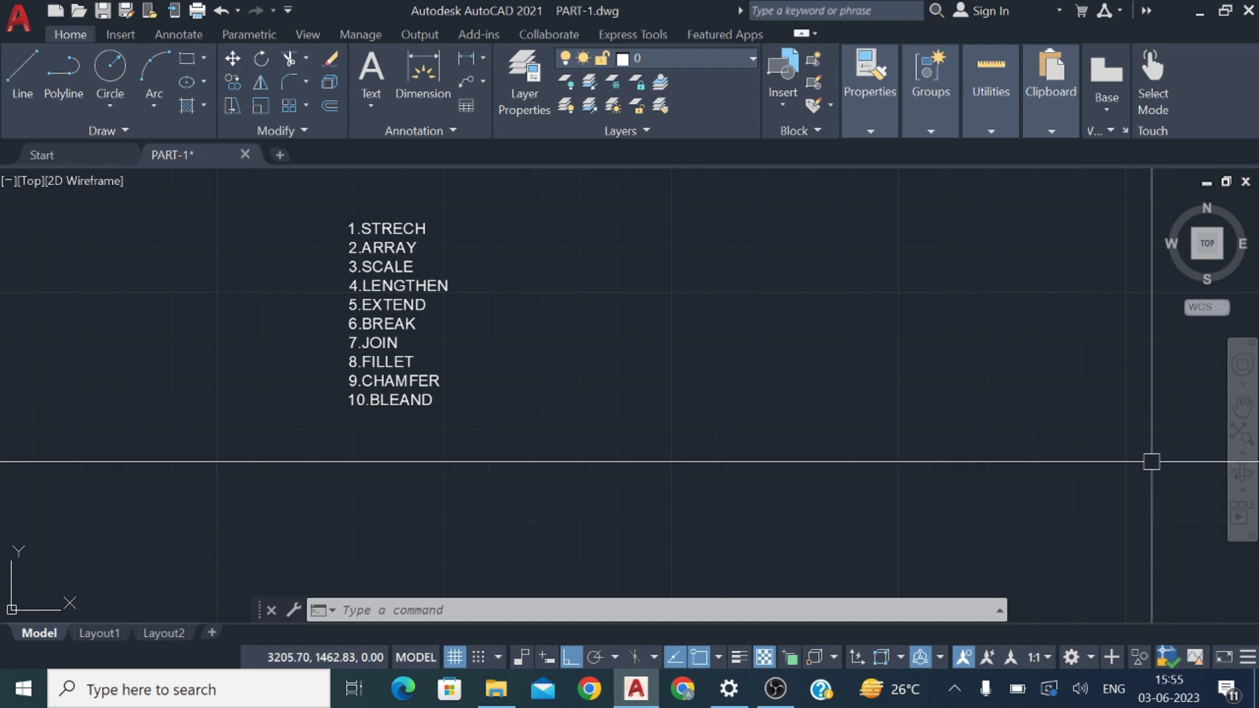
scroll(348, 304, "up", 8)
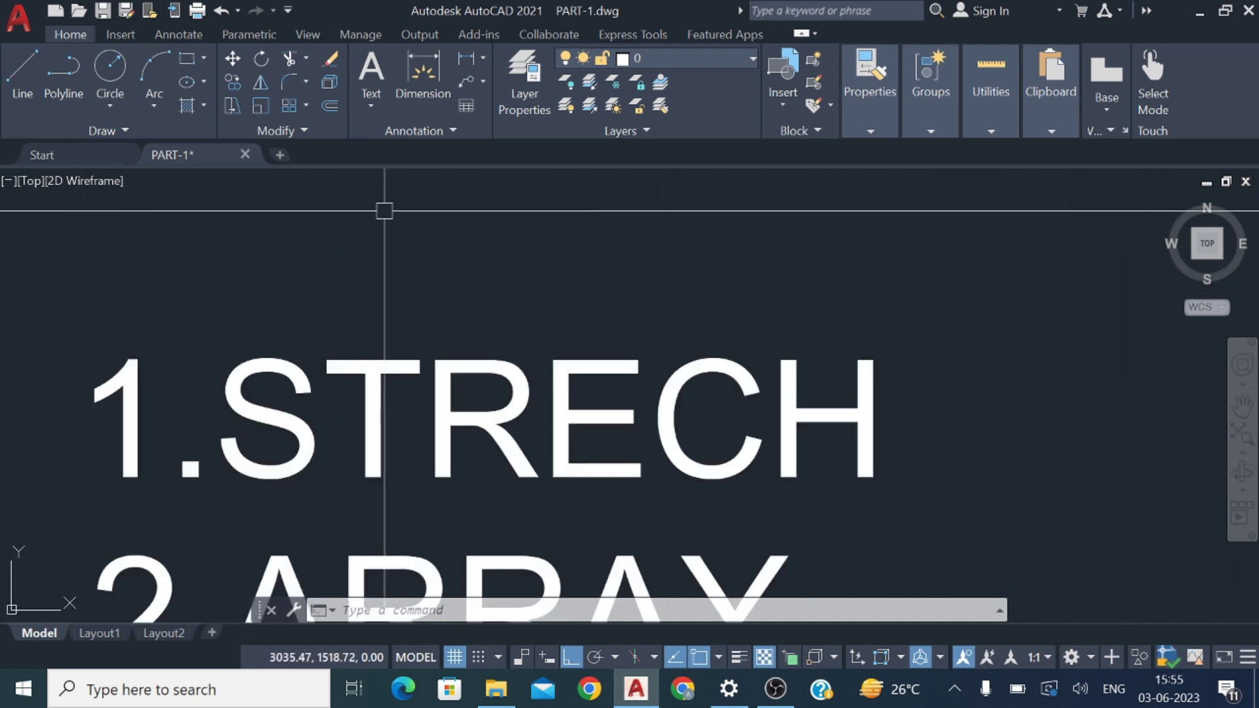
scroll(424, 245, "down", 8)
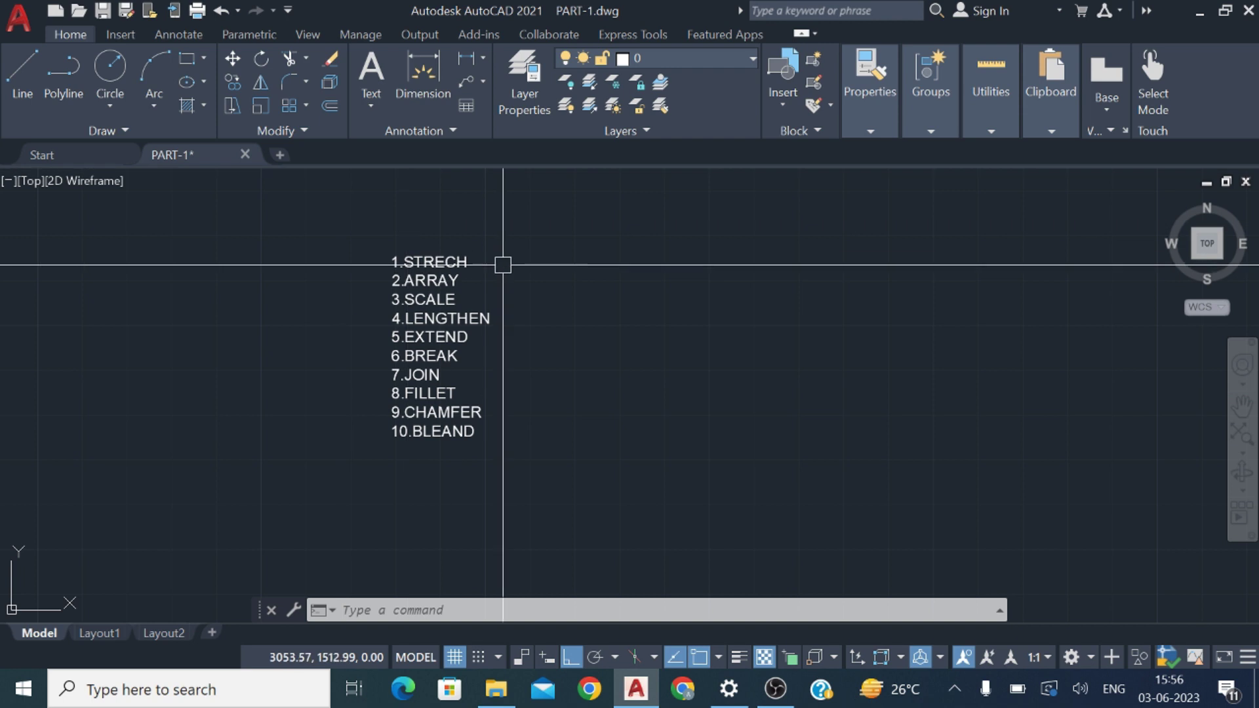
scroll(421, 265, "up", 5)
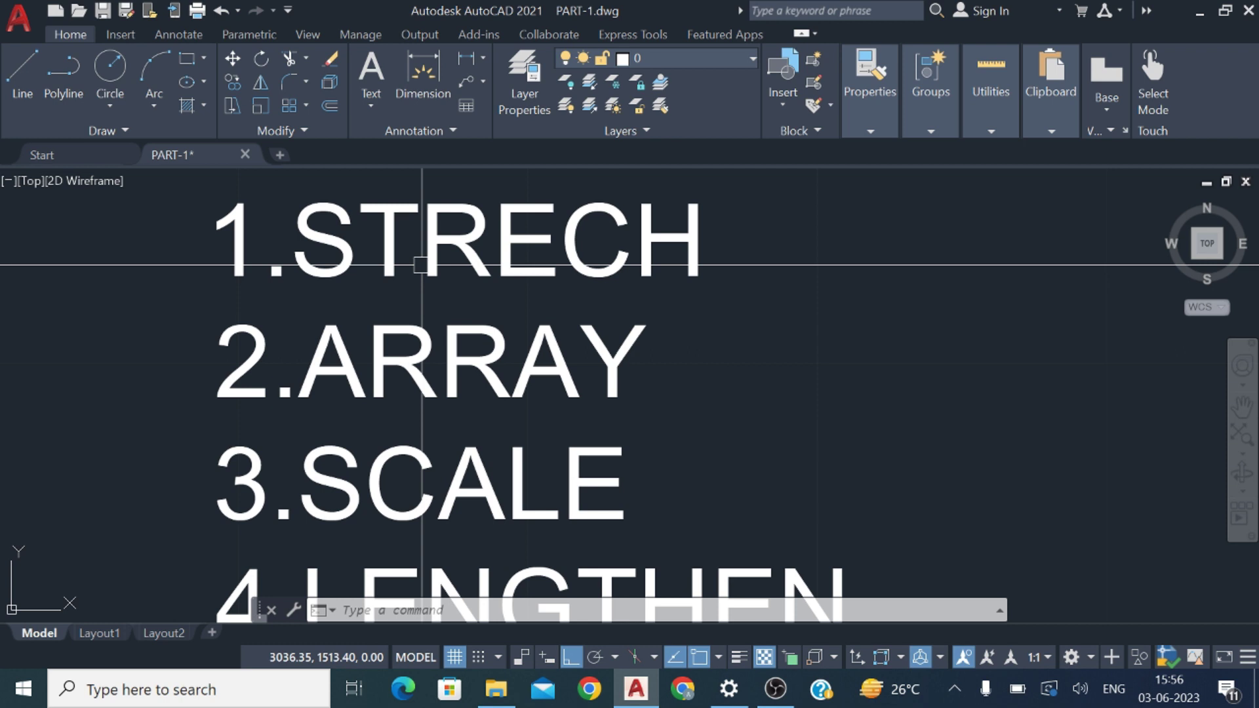
scroll(421, 265, "down", 4)
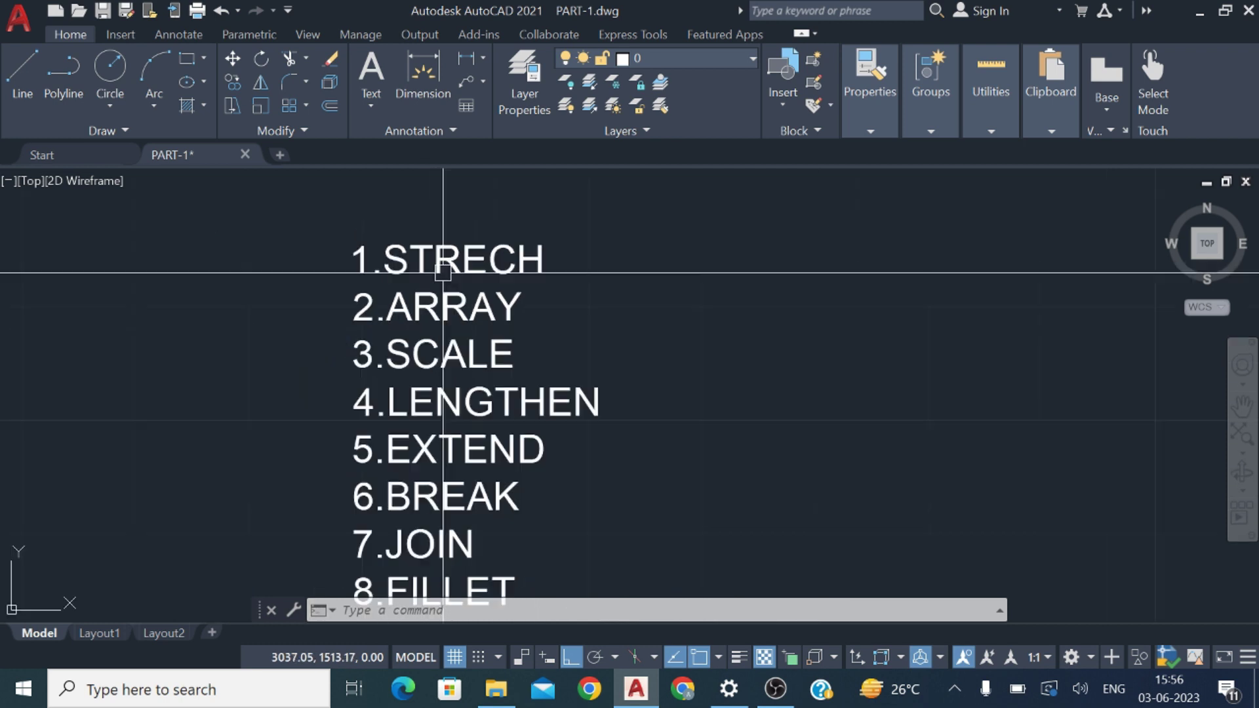
scroll(578, 315, "down", 3)
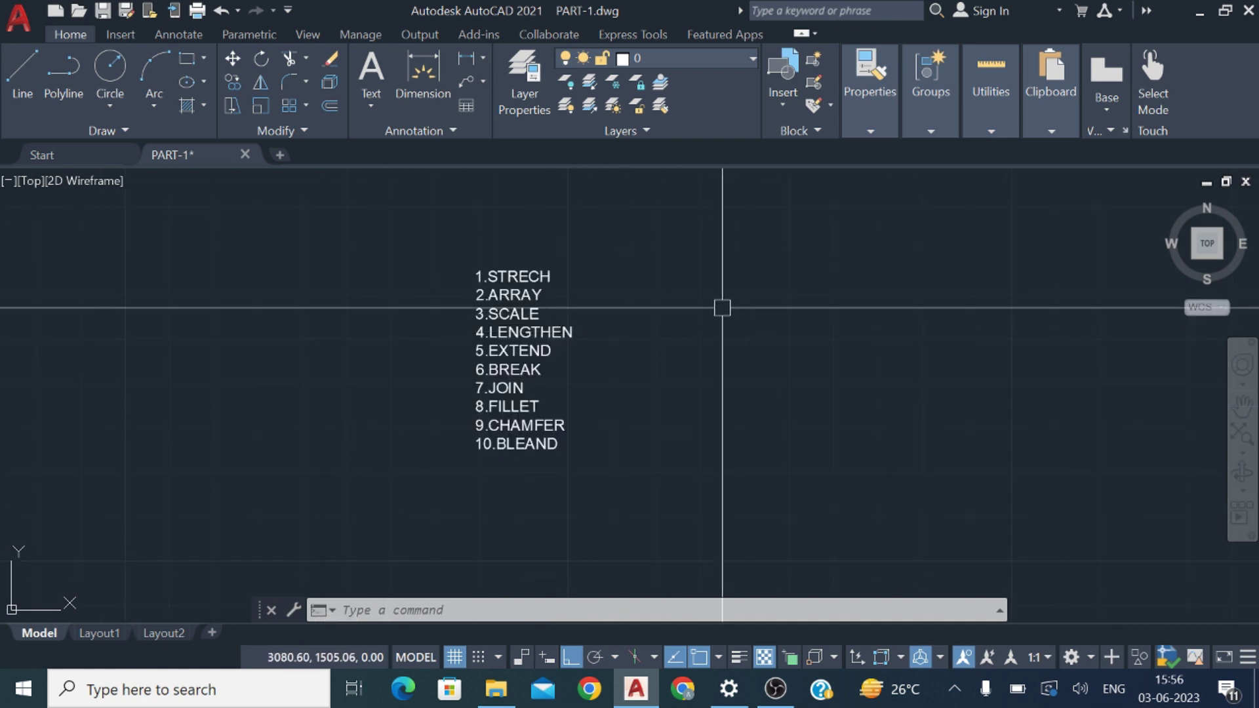
left_click(963, 193)
left_click(936, 225)
mouse_move(880, 302)
left_mouse_down()
mouse_move(689, 301)
mouse_move(812, 572)
left_mouse_up()
key("Escape")
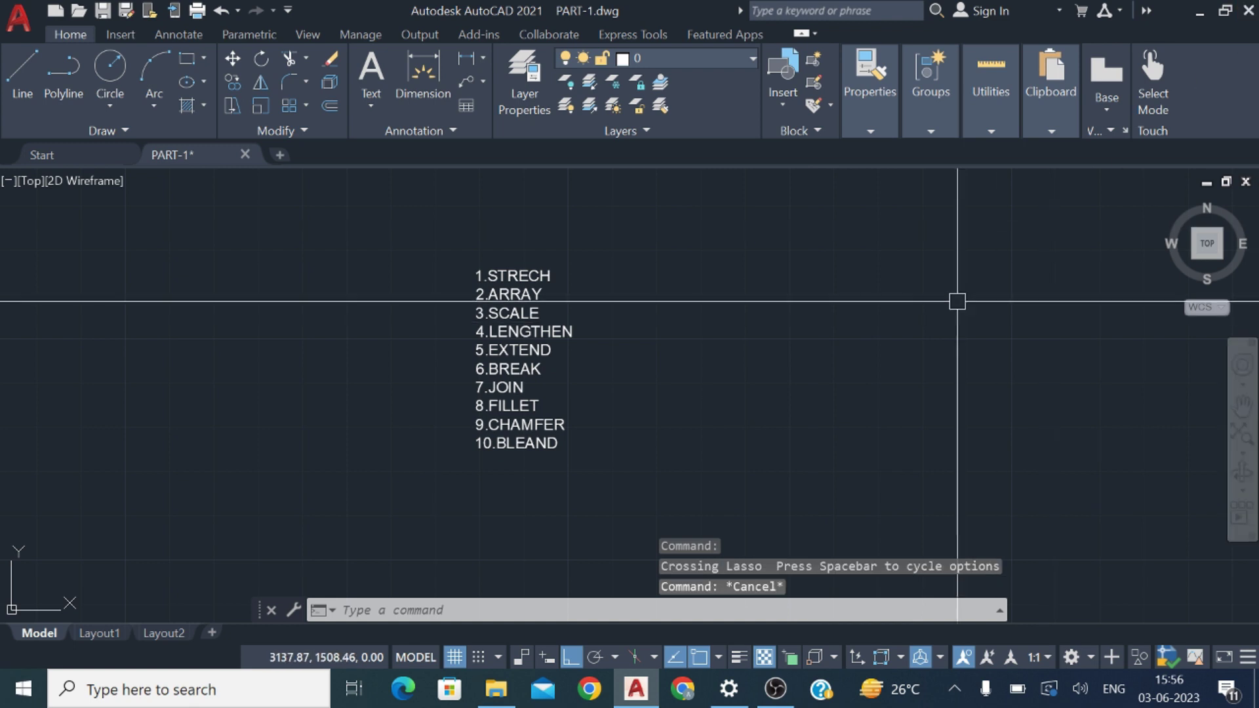
- Use the PAN command to shift the view to an empty area beside the command list, and exit it
type("0AN")
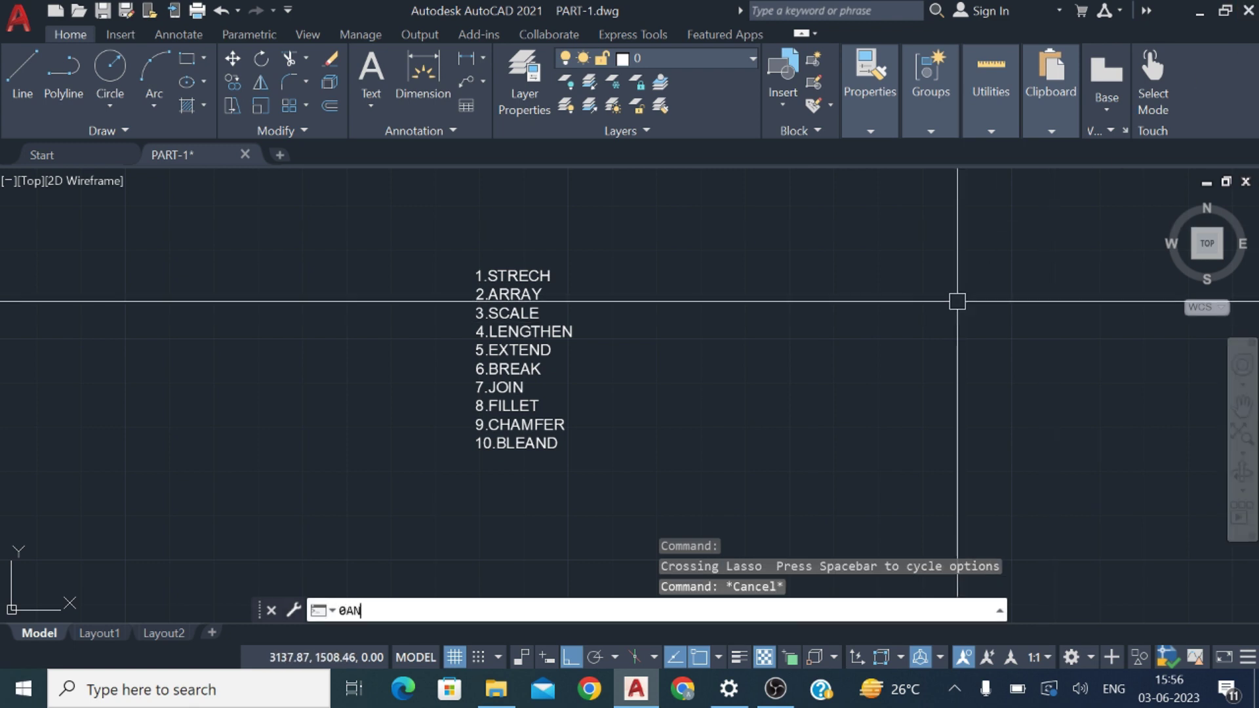
key("Return")
type("PAN")
key("Return")
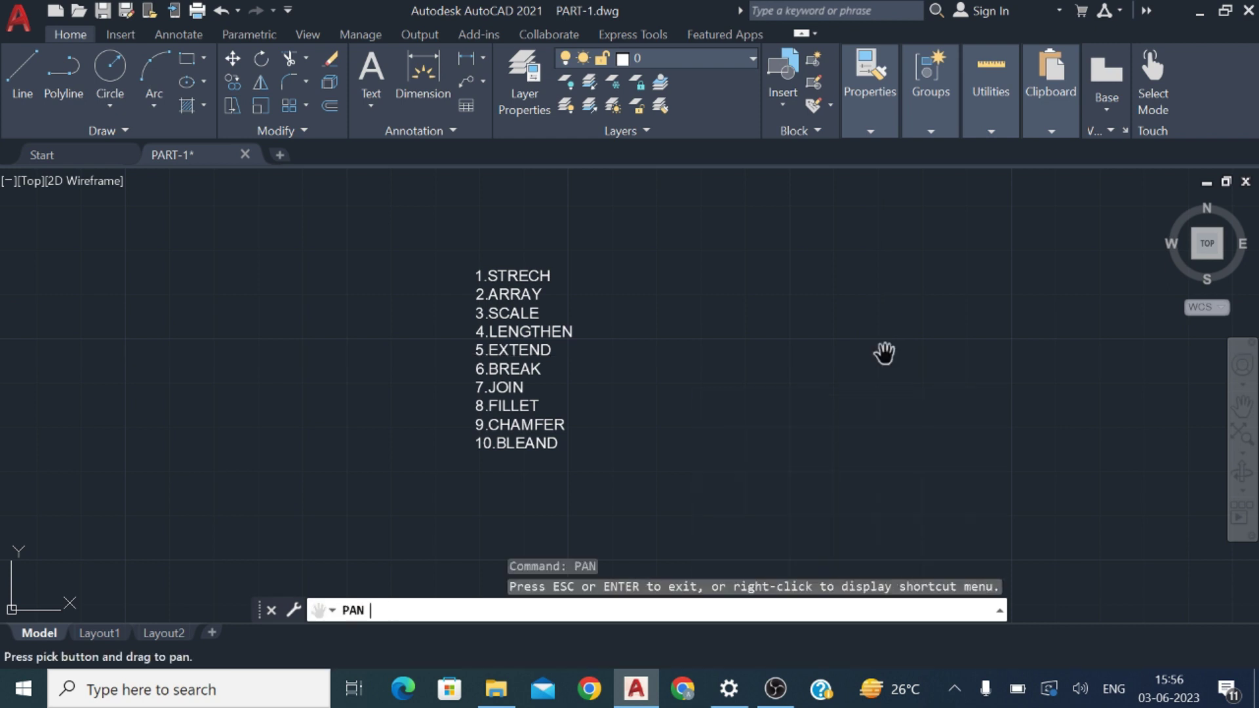
left_click_drag(884, 353, 255, 295)
right_click(435, 297)
left_click(474, 312)
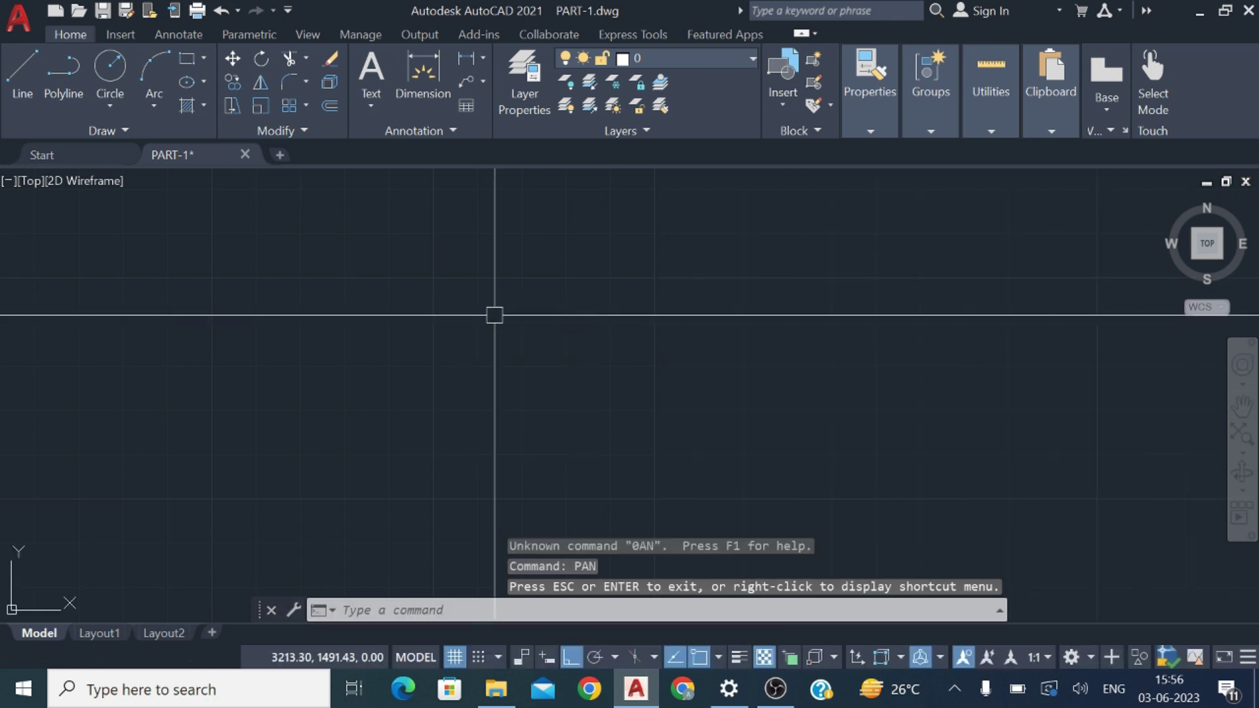
- Zoom to the drawing extents and bring the lower part of the open U-shaped outline into close view
middle_click(328, 335)
middle_click(327, 335)
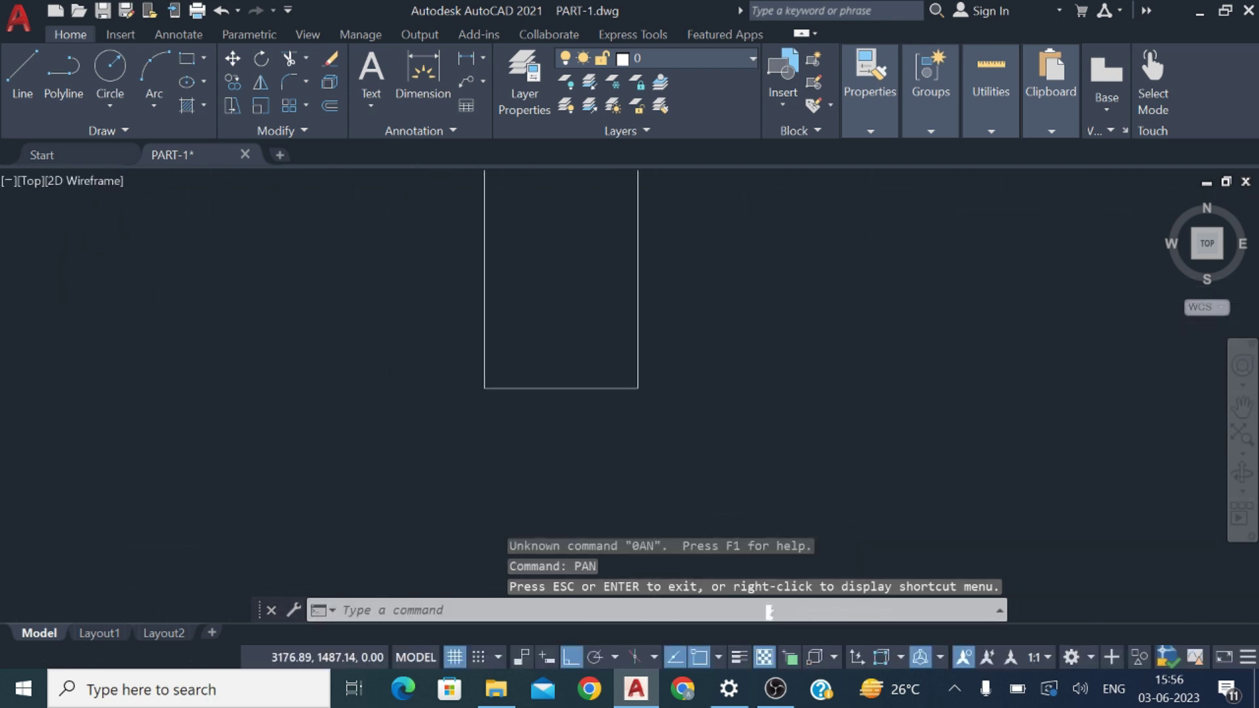
scroll(568, 286, "down", 2)
middle_click(568, 287)
scroll(580, 284, "up", 2)
middle_click_drag(601, 314, 603, 326)
scroll(529, 455, "up", 3)
scroll(656, 392, "down", 3)
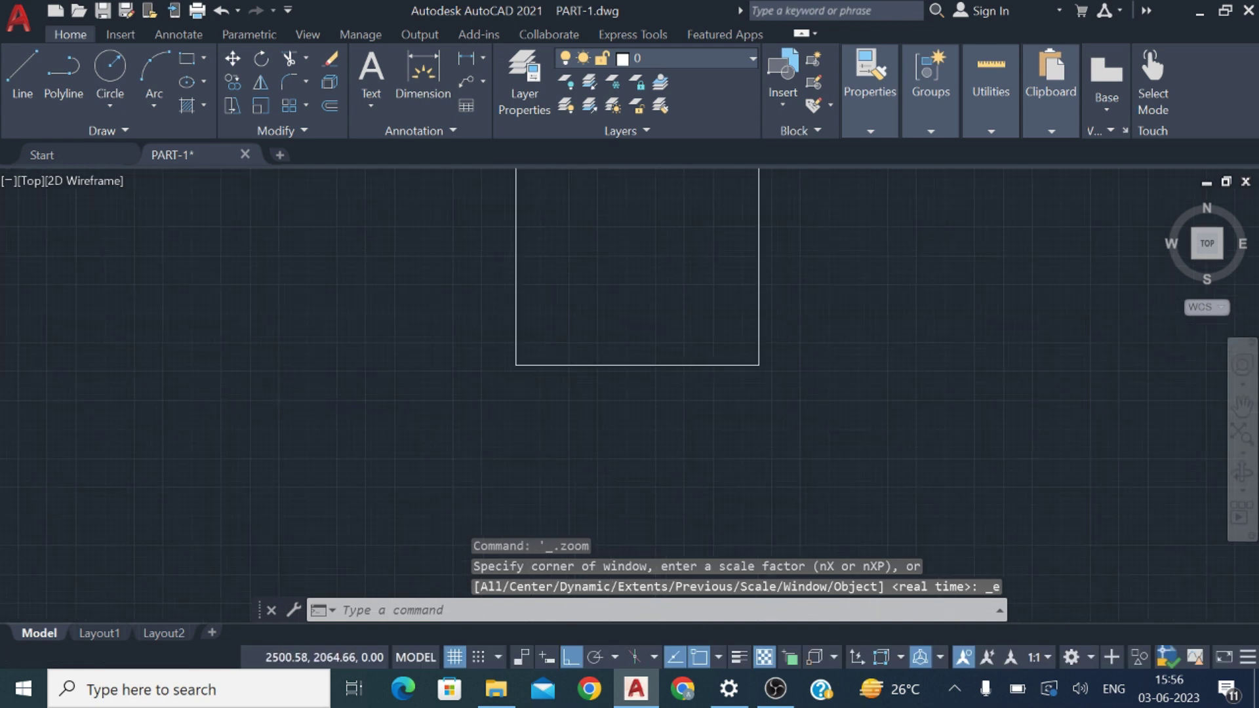
scroll(585, 360, "down", 2)
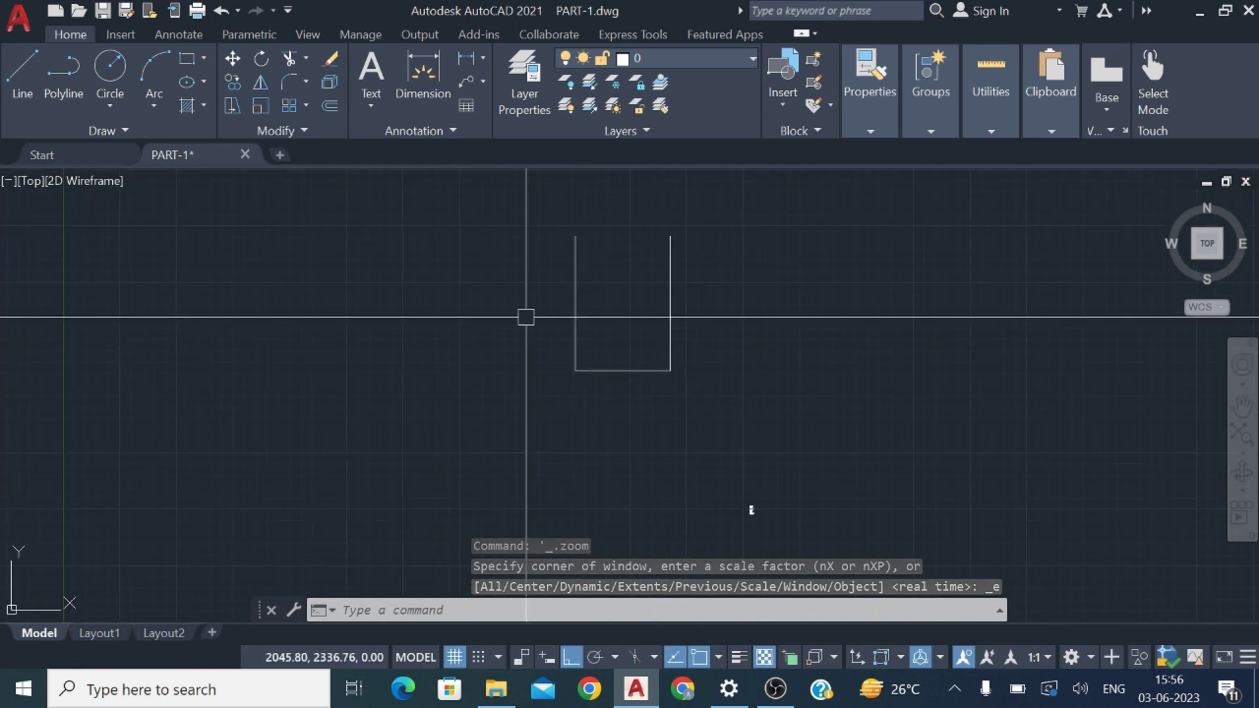
scroll(571, 364, "up", 3)
- Try stretching the outline horizontally with its bottom line picked by an enclosing window, and undo the stretch
left_click(526, 292)
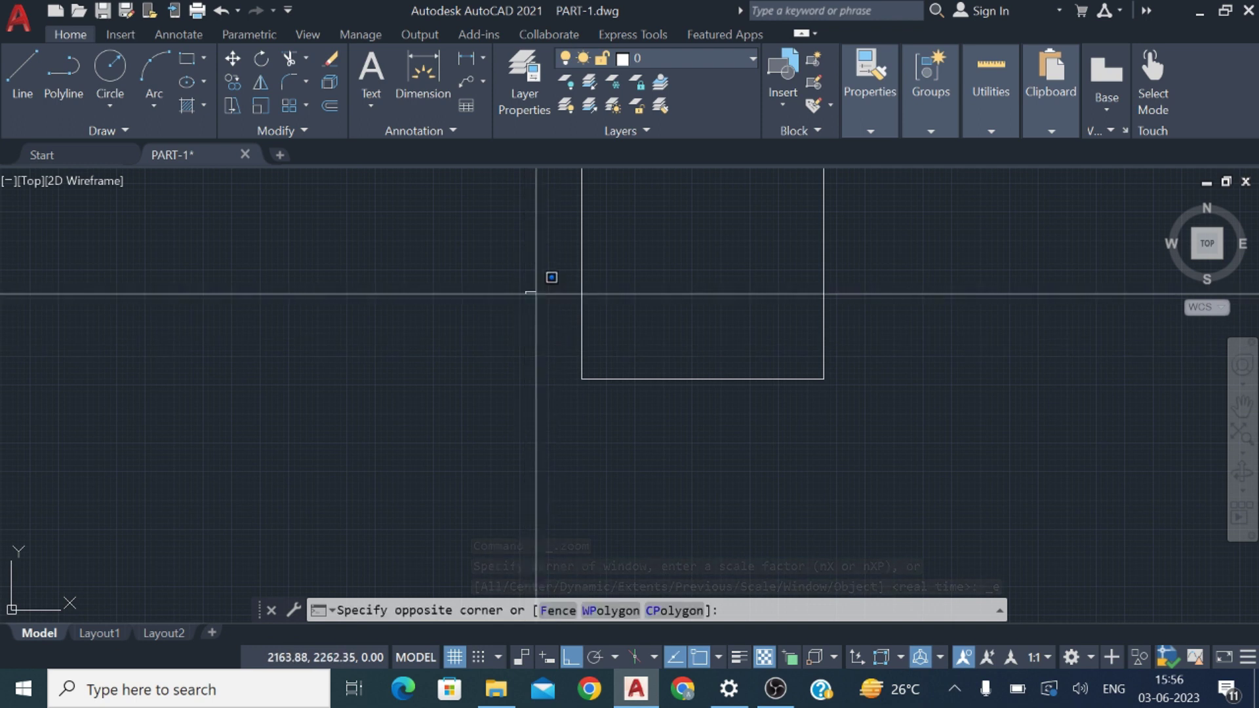
left_click(403, 243)
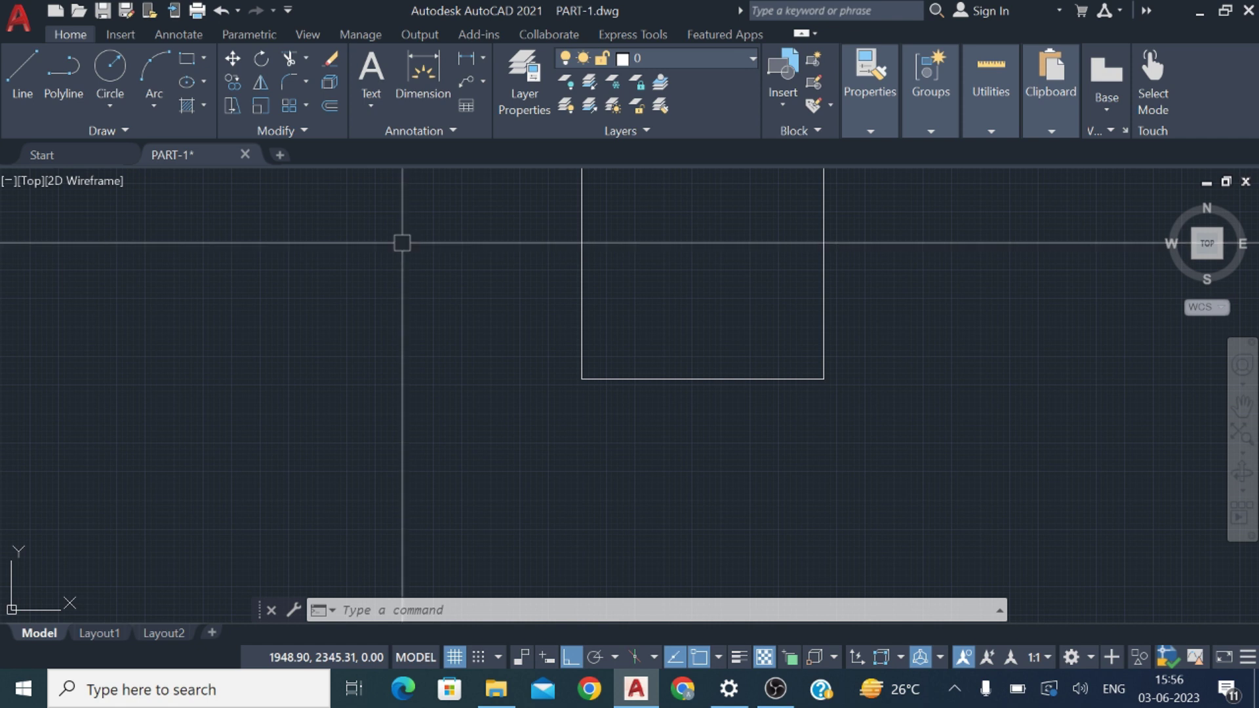
left_click(511, 230)
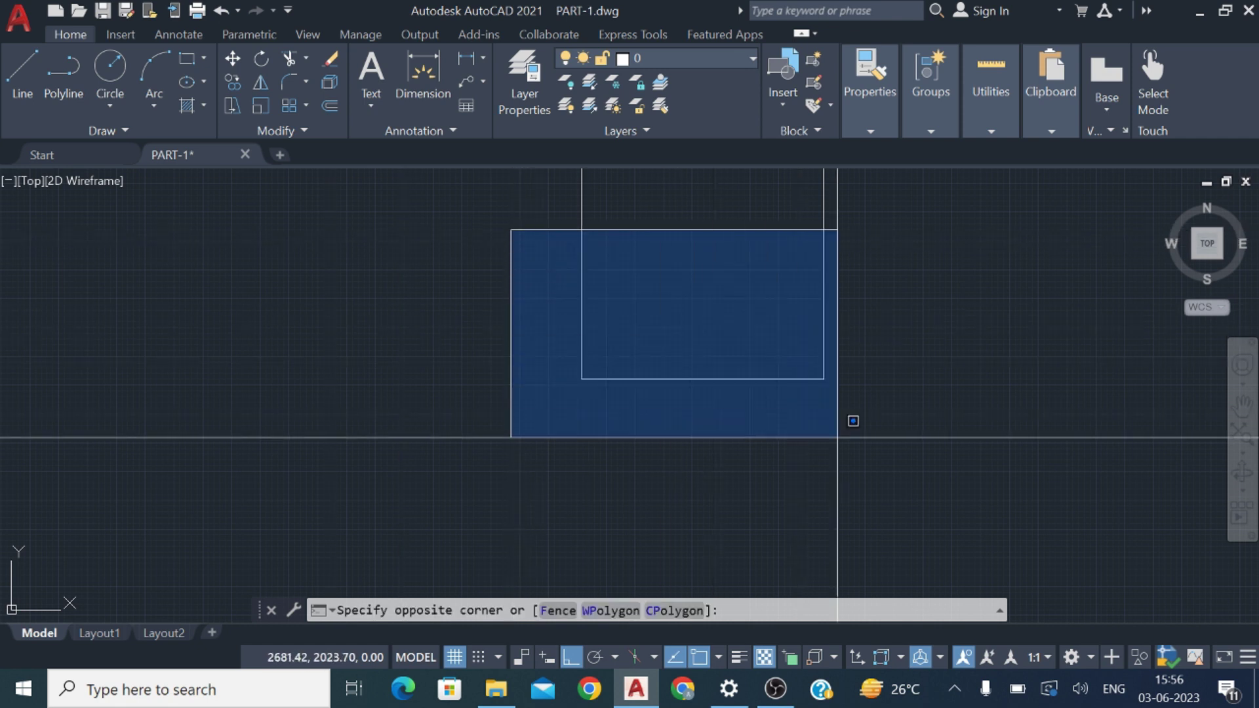
left_click(899, 482)
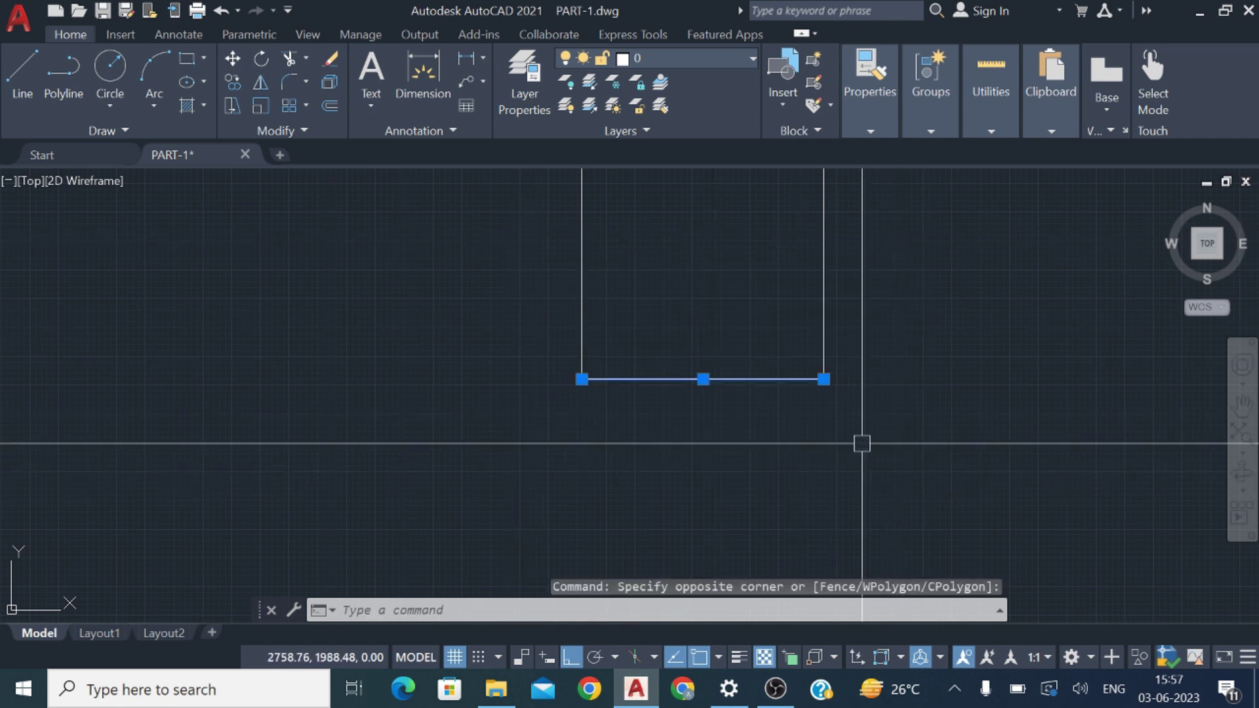
key("Return")
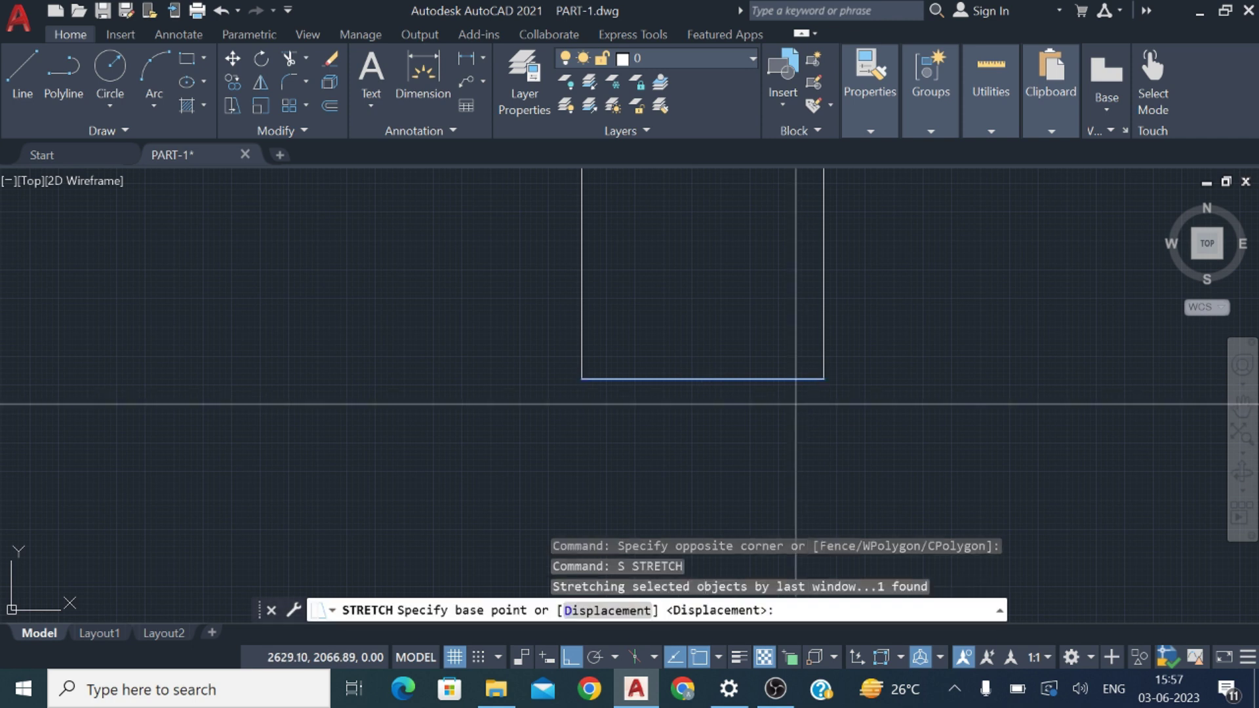
left_click(789, 407)
left_click(1023, 407)
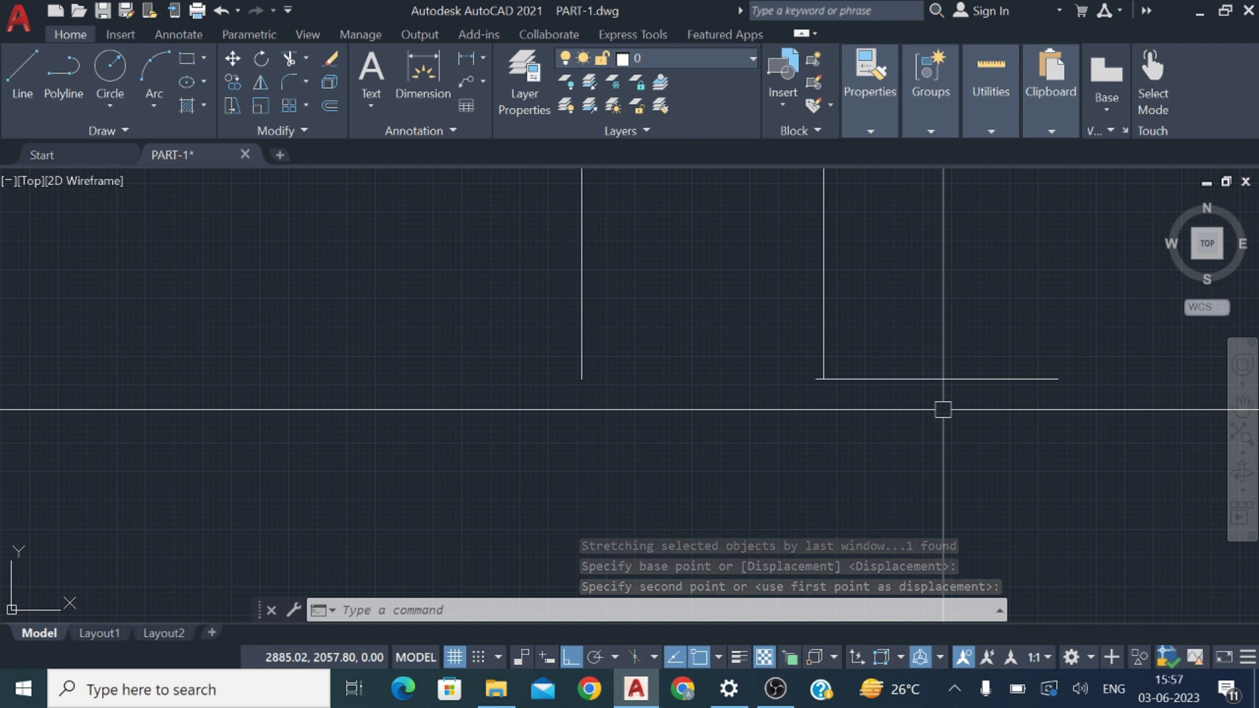
key("ctrl+z")
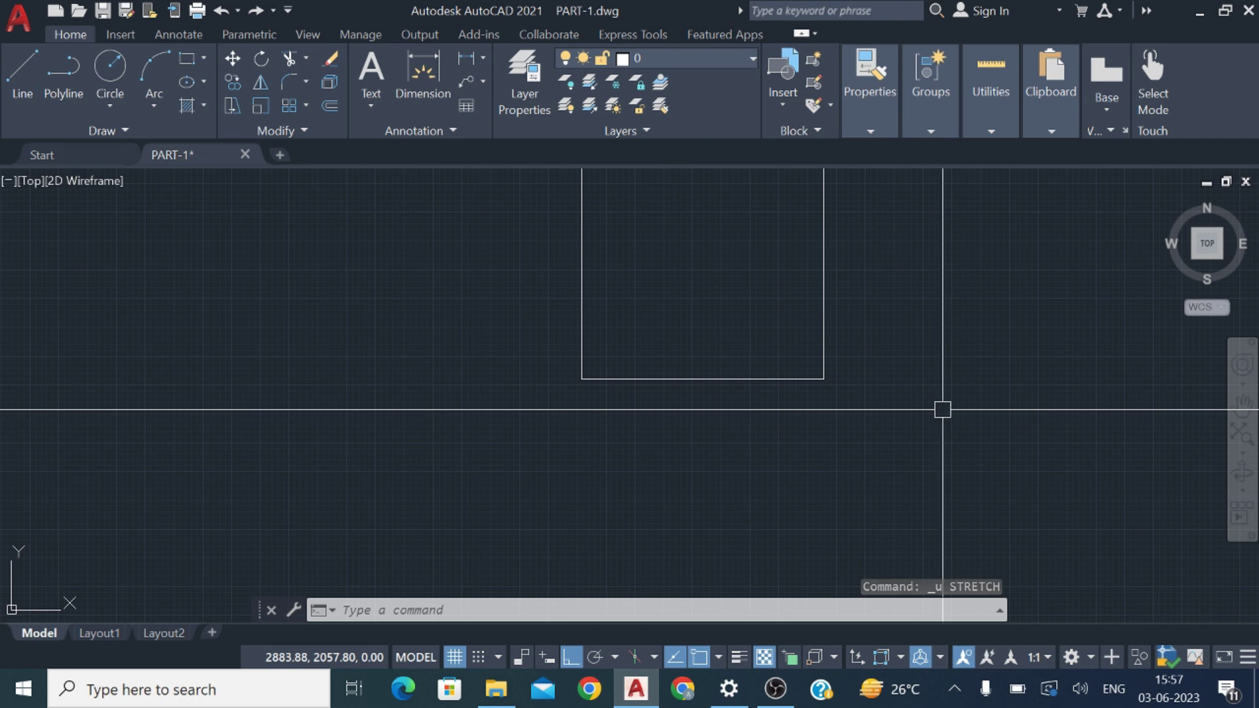
- Stretch the lower end of the U-shaped outline 20 units downward, selecting the bottom line and both legs with a crossing window
left_click(901, 444)
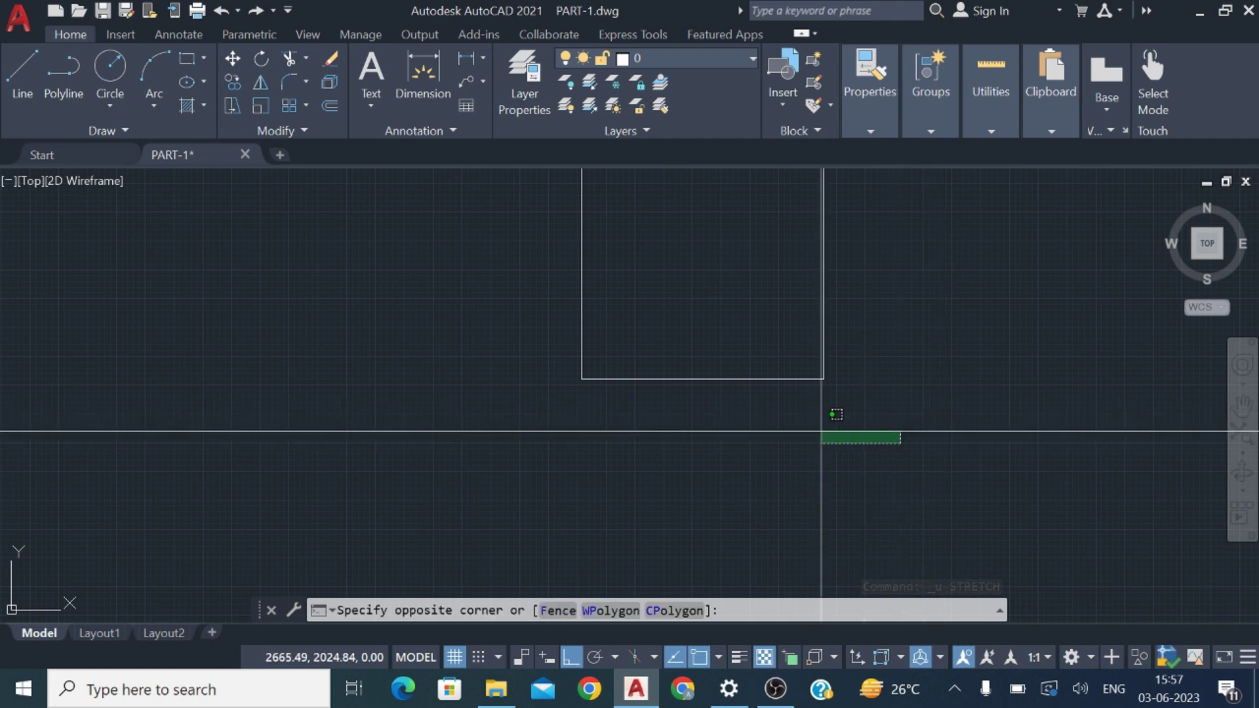
left_click(819, 430)
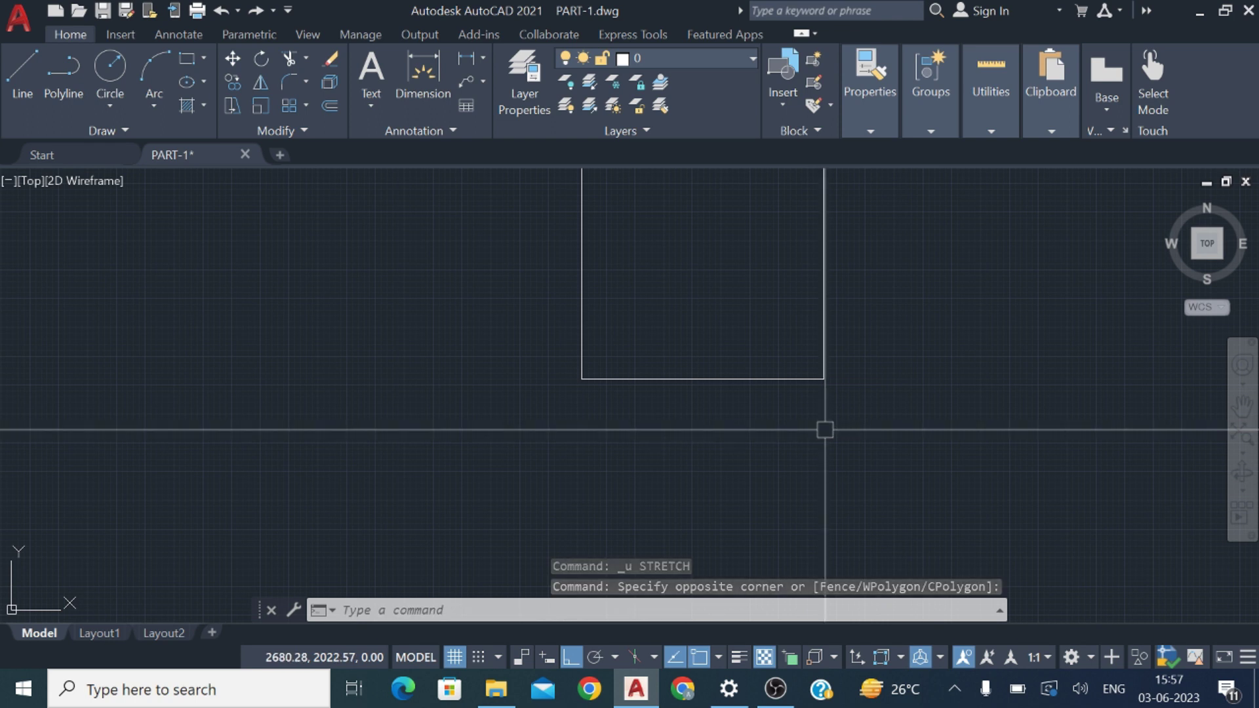
left_click(894, 472)
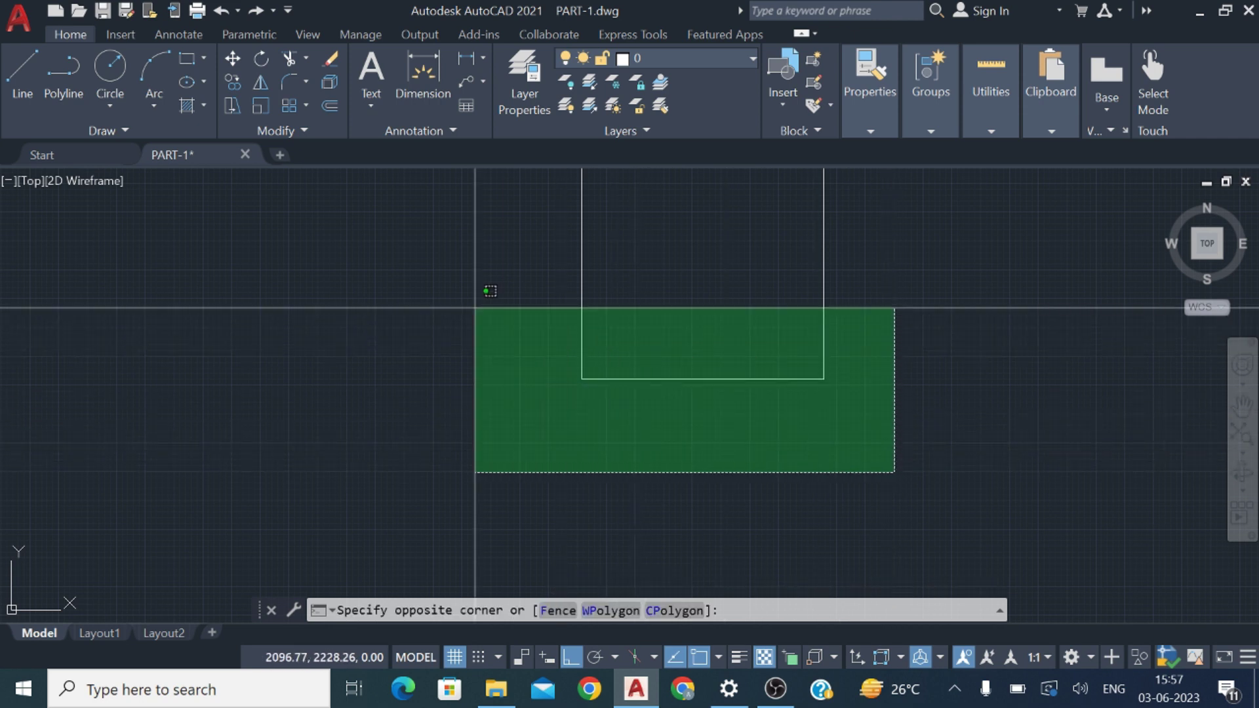
left_click(489, 261)
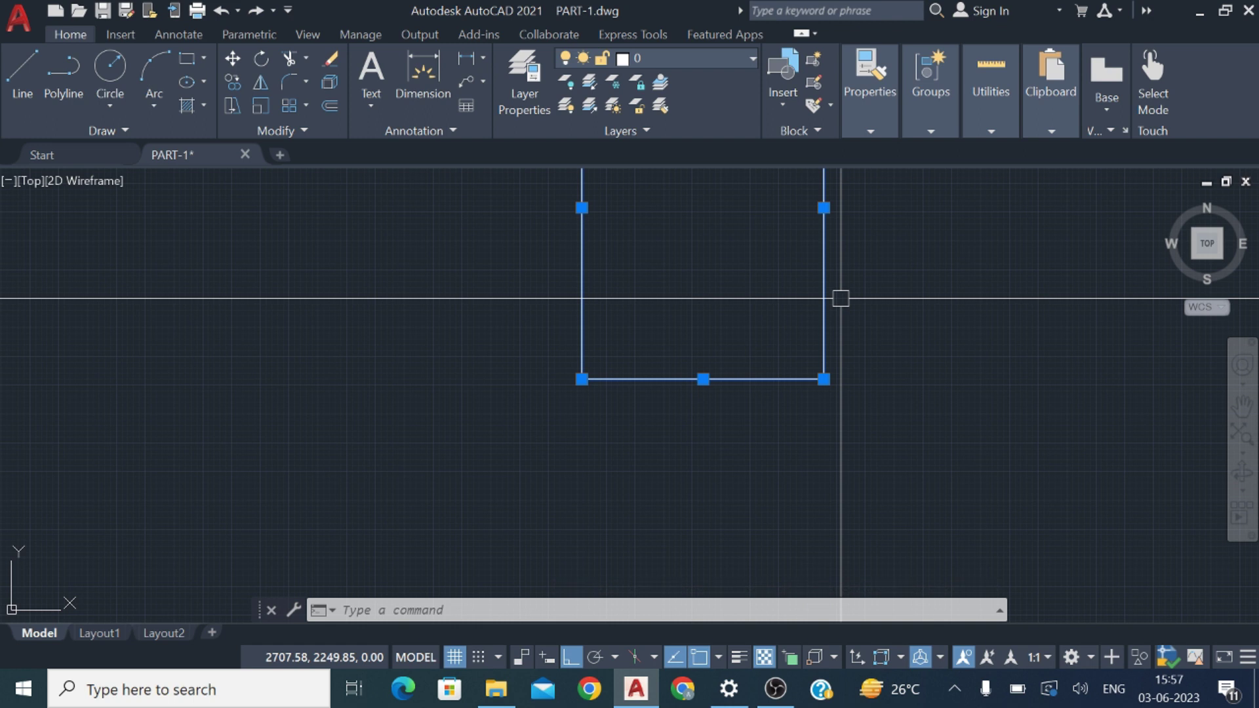
type("s")
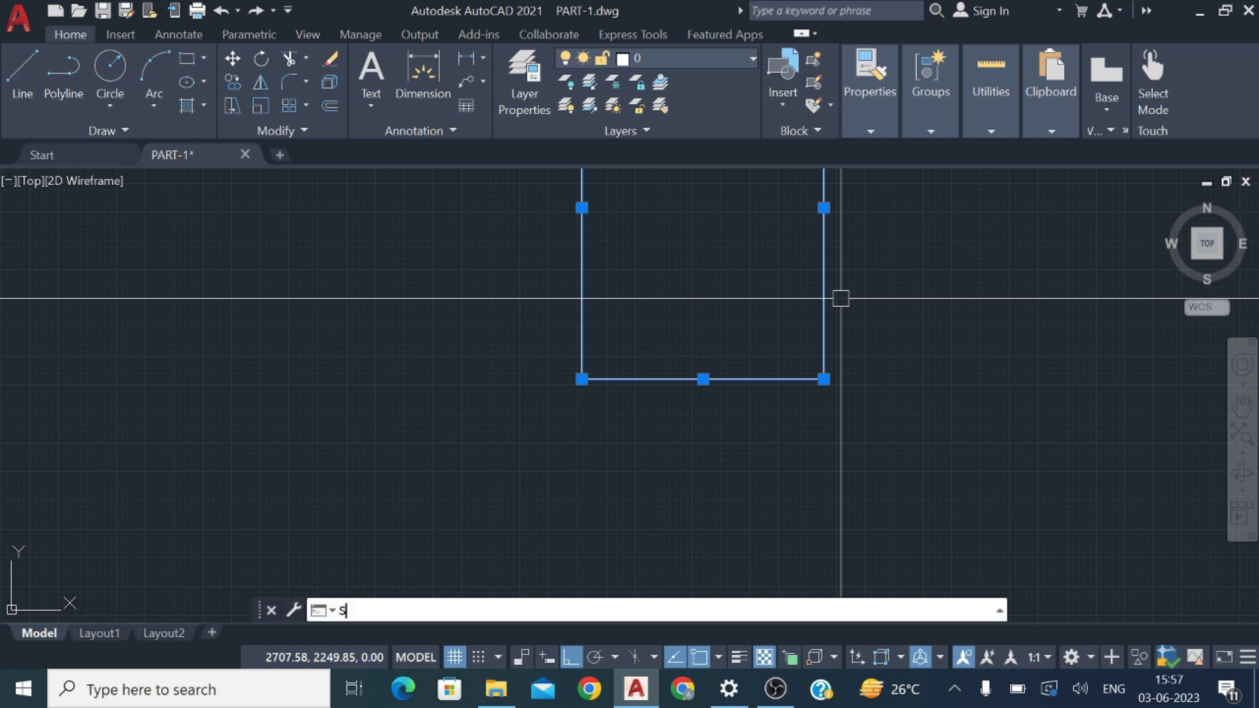
key("Return")
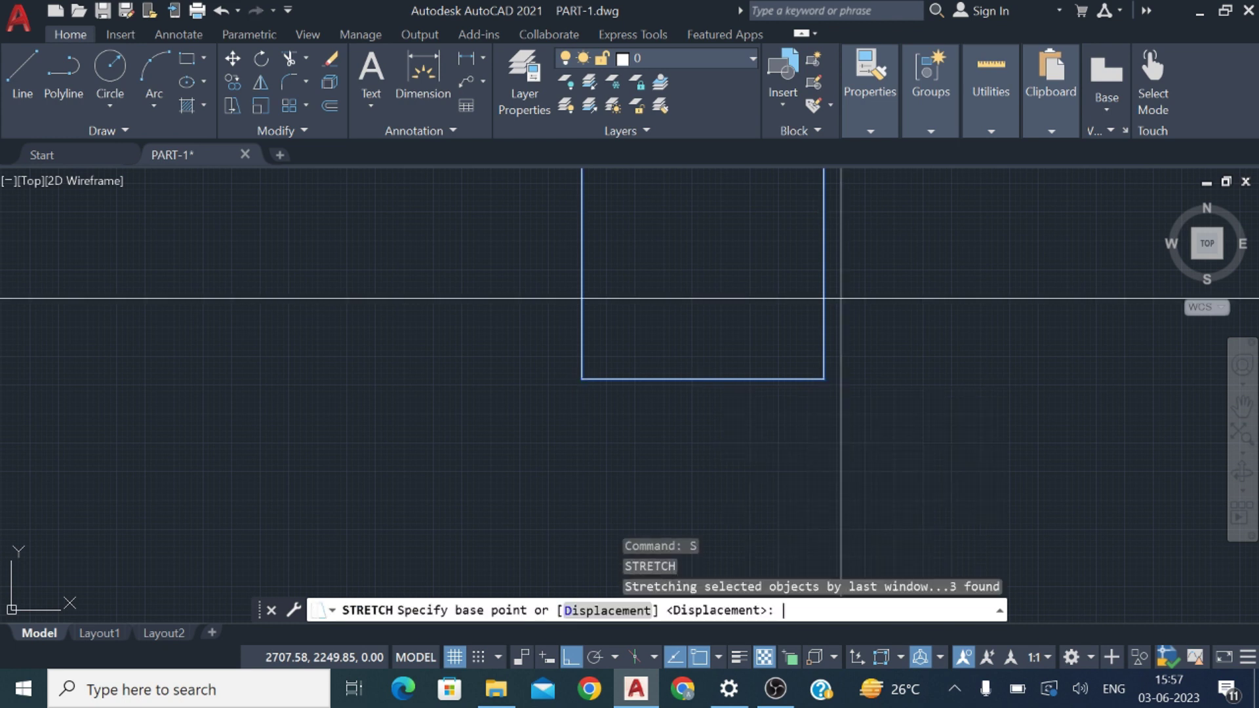
left_click(926, 286)
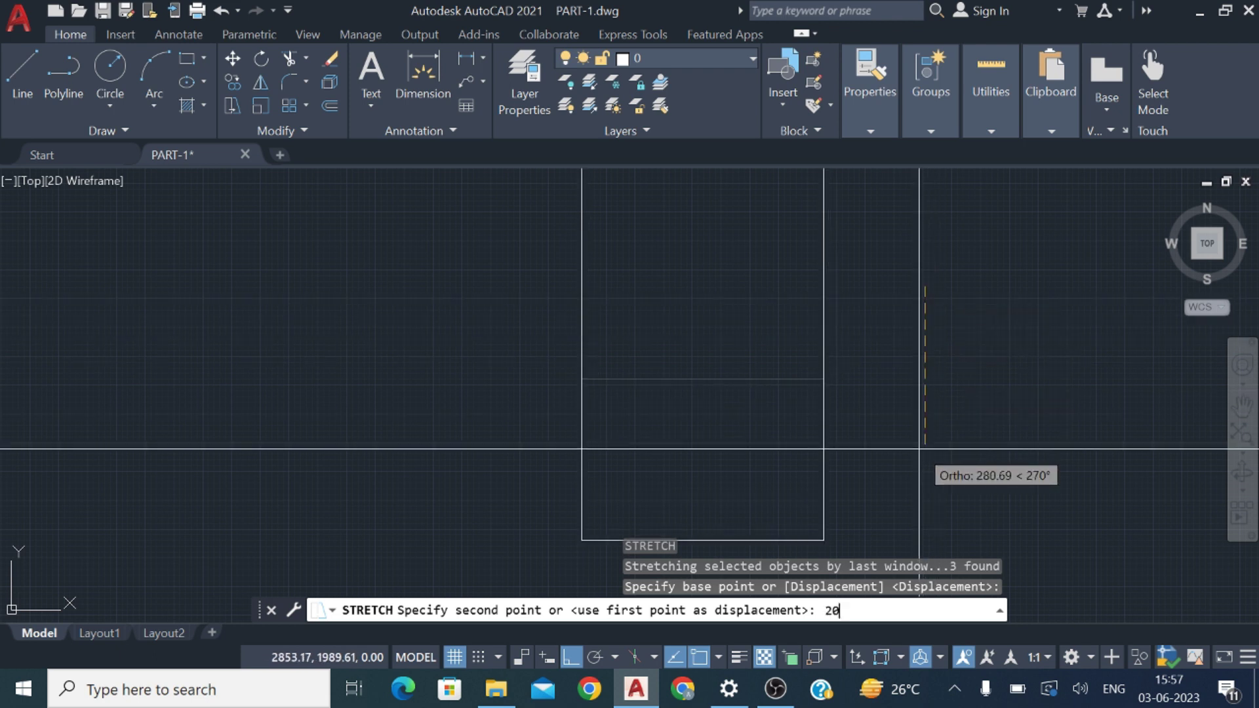
type("20")
key("Return")
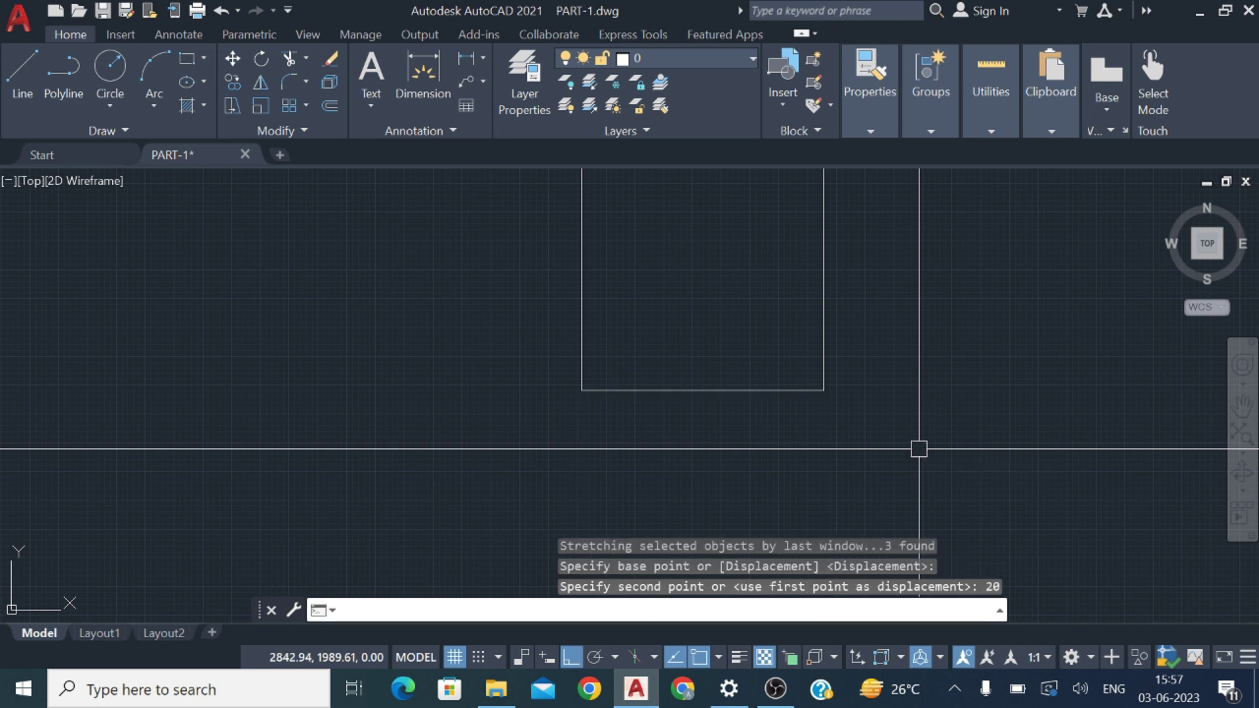
- Add a vertical linear dimension along the full height of the outline's right leg and inspect its text
scroll(899, 390, "down", 8)
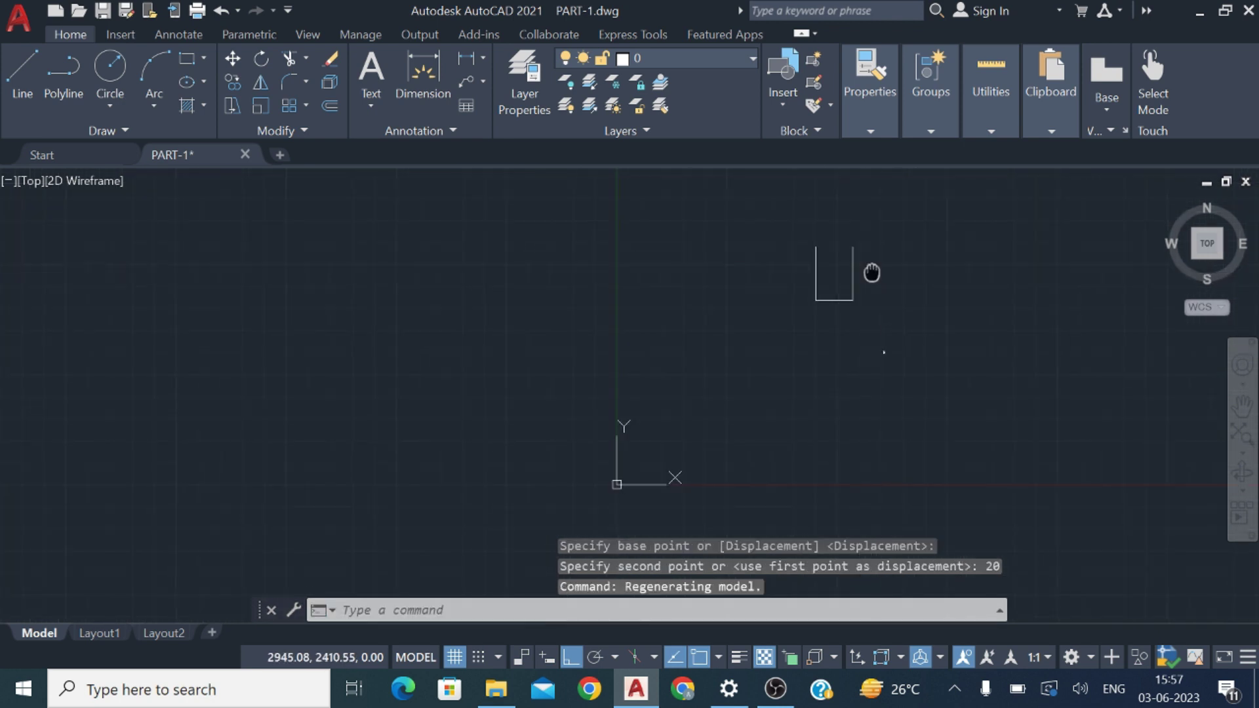
left_click(466, 58)
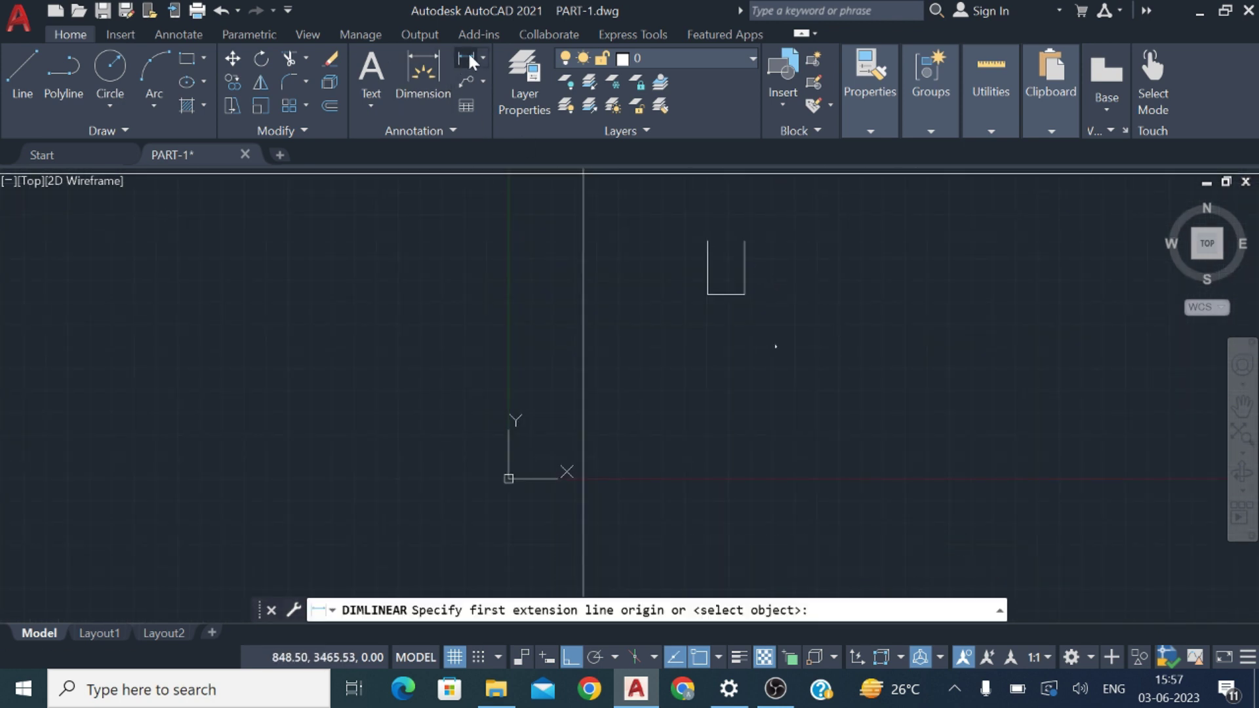
scroll(747, 230, "up", 4)
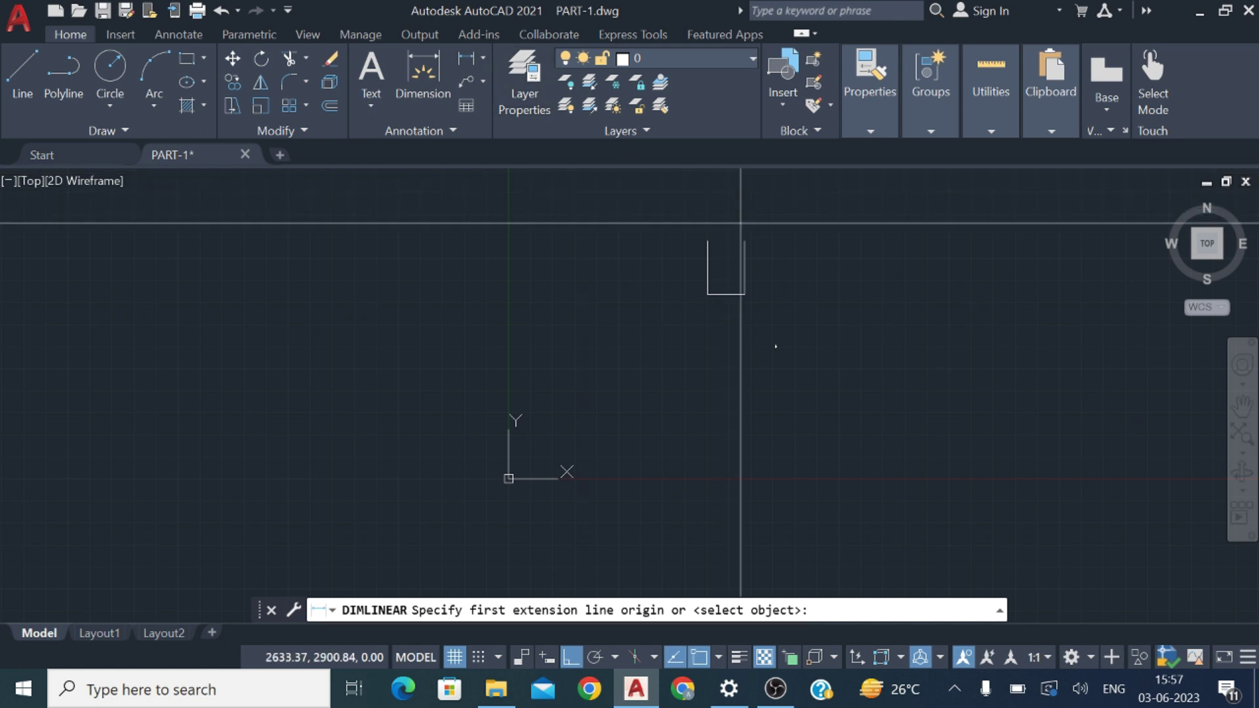
left_click(743, 260)
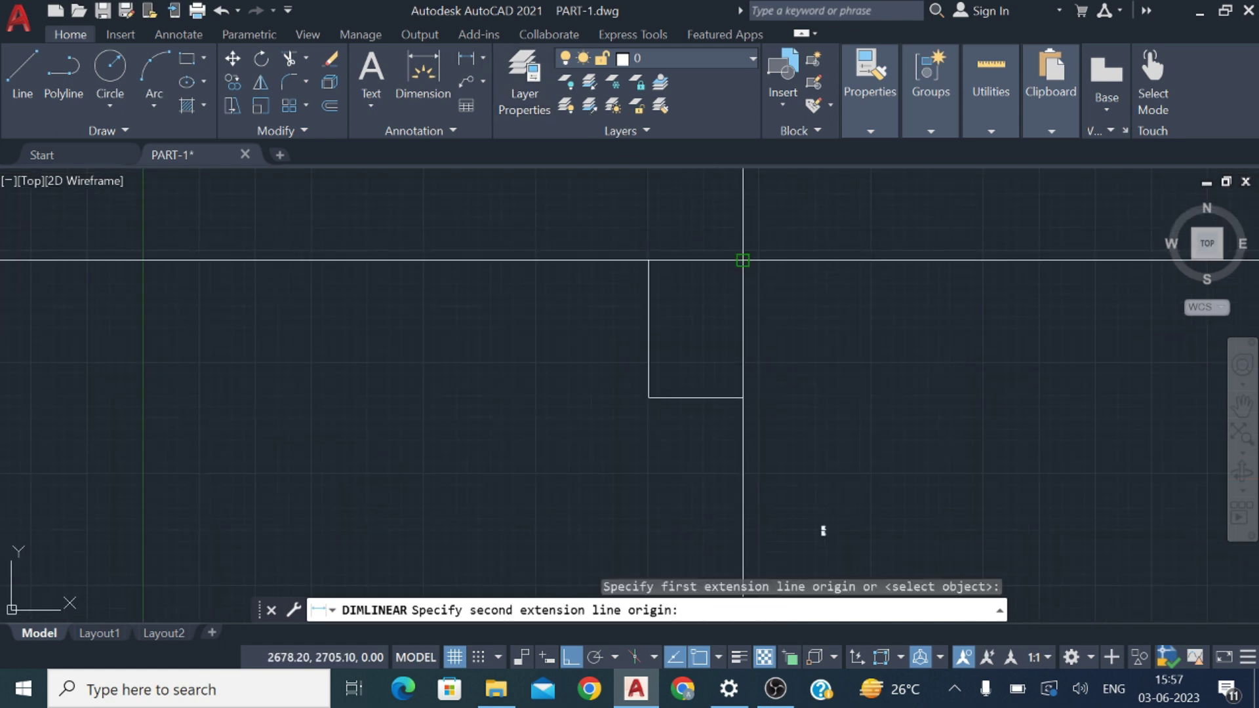
left_click(744, 398)
scroll(766, 392, "up", 5)
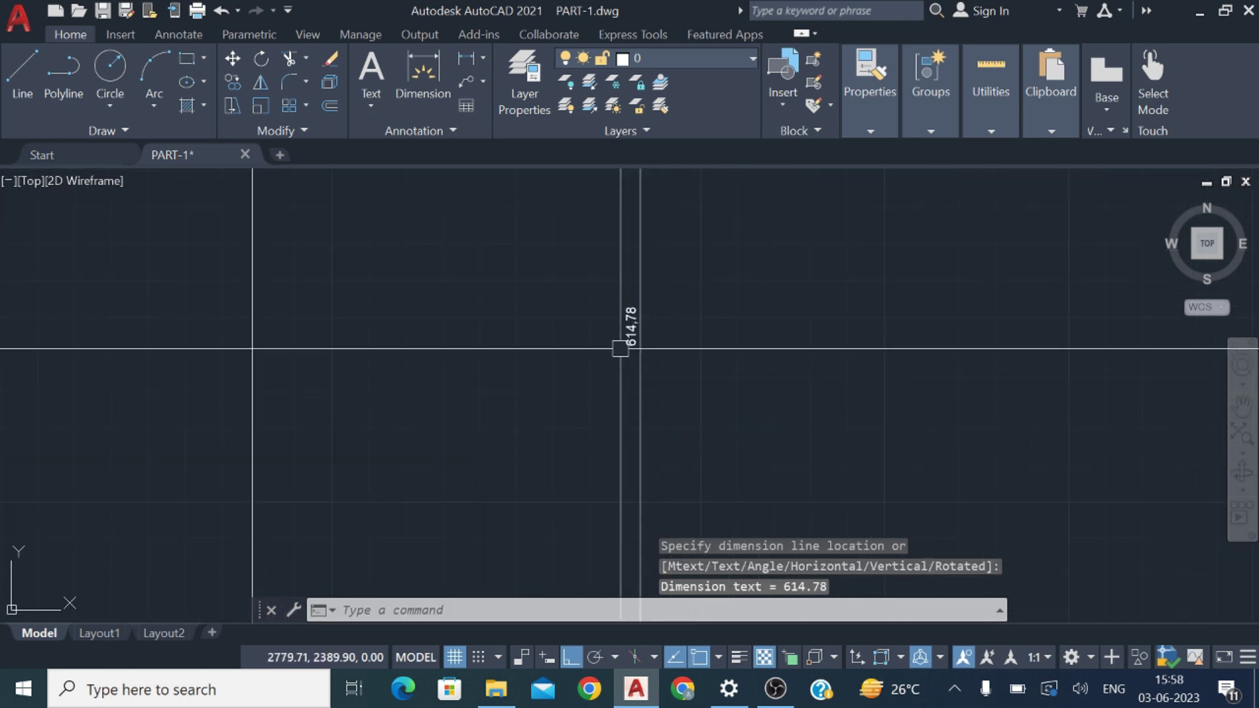
scroll(629, 357, "up", 3)
scroll(662, 301, "down", 6)
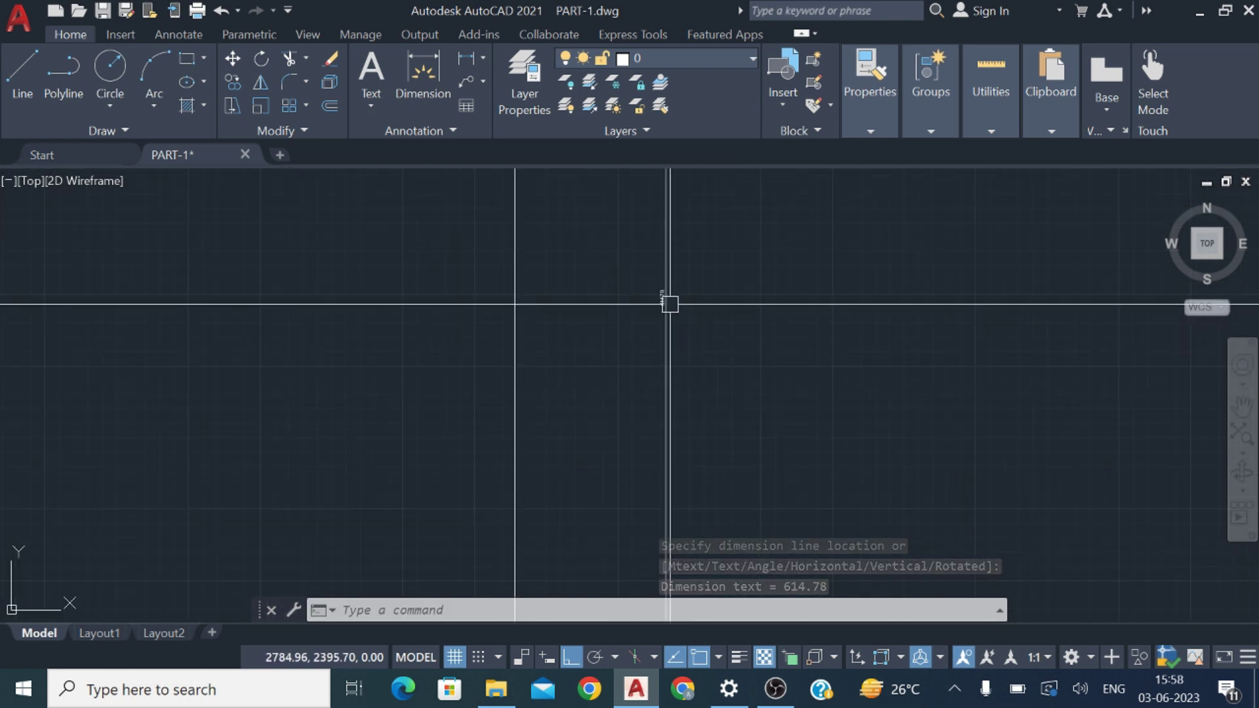
mouse_move(682, 357)
middle_mouse_down()
mouse_move(840, 250)
mouse_move(896, 230)
middle_mouse_up()
scroll(780, 281, "down", 2)
- Modify the ISO-25 dimension style to use a period as the decimal separator, and make the style current
type("D")
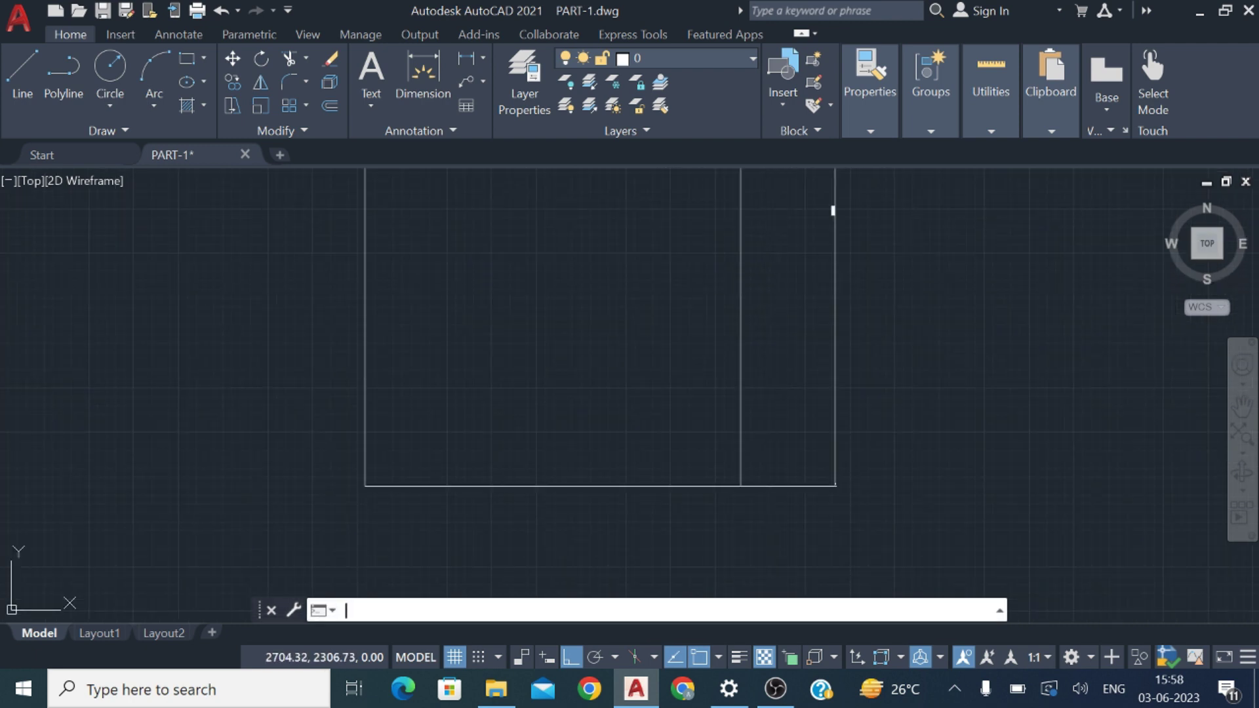
key("Return")
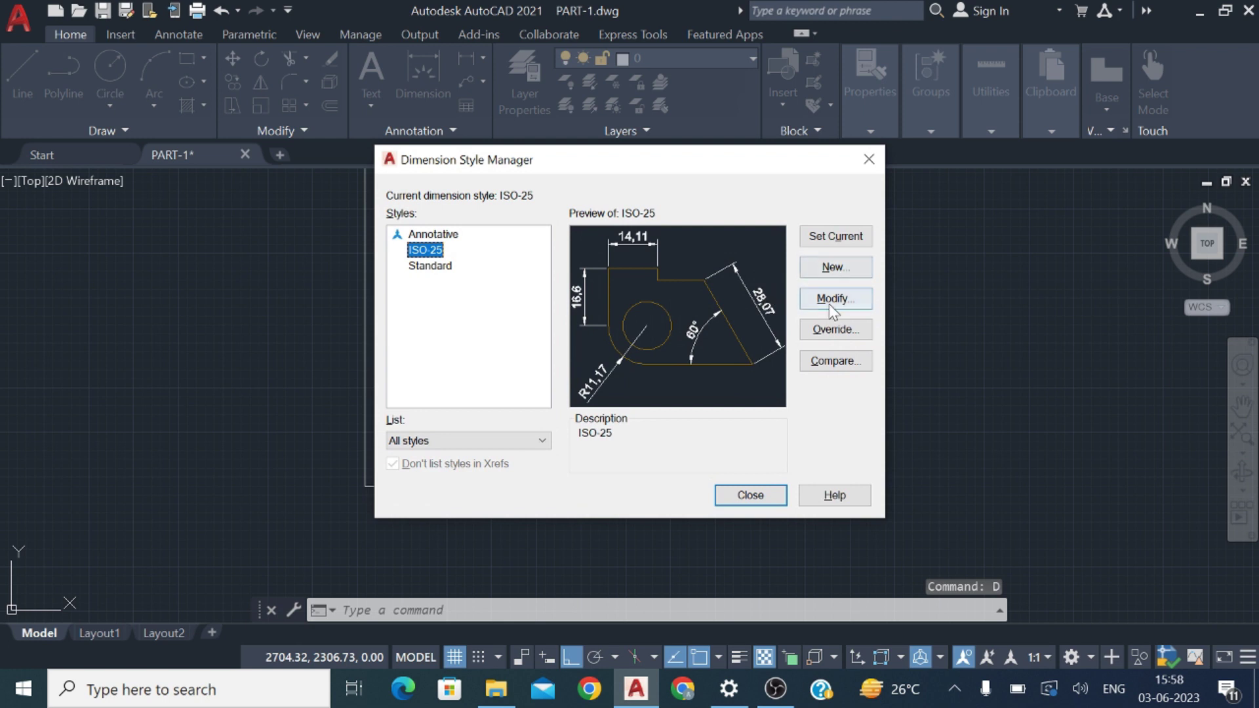
left_click(833, 299)
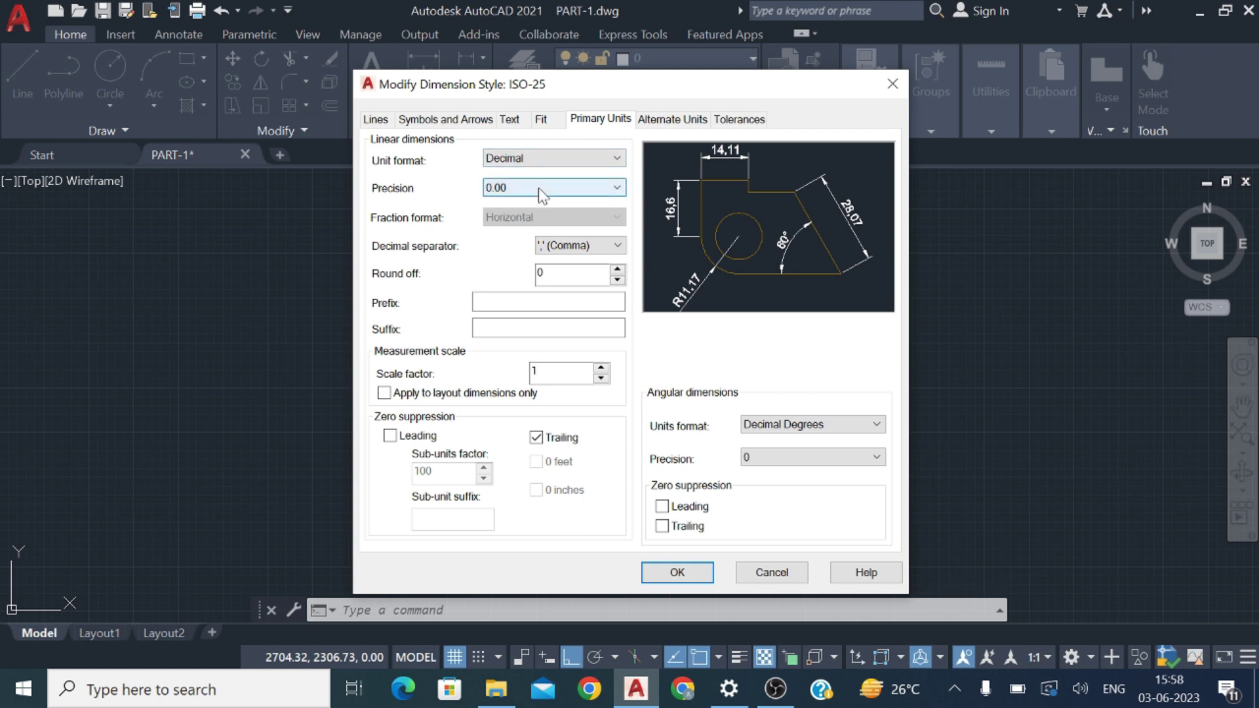
left_click(568, 187)
left_click(558, 157)
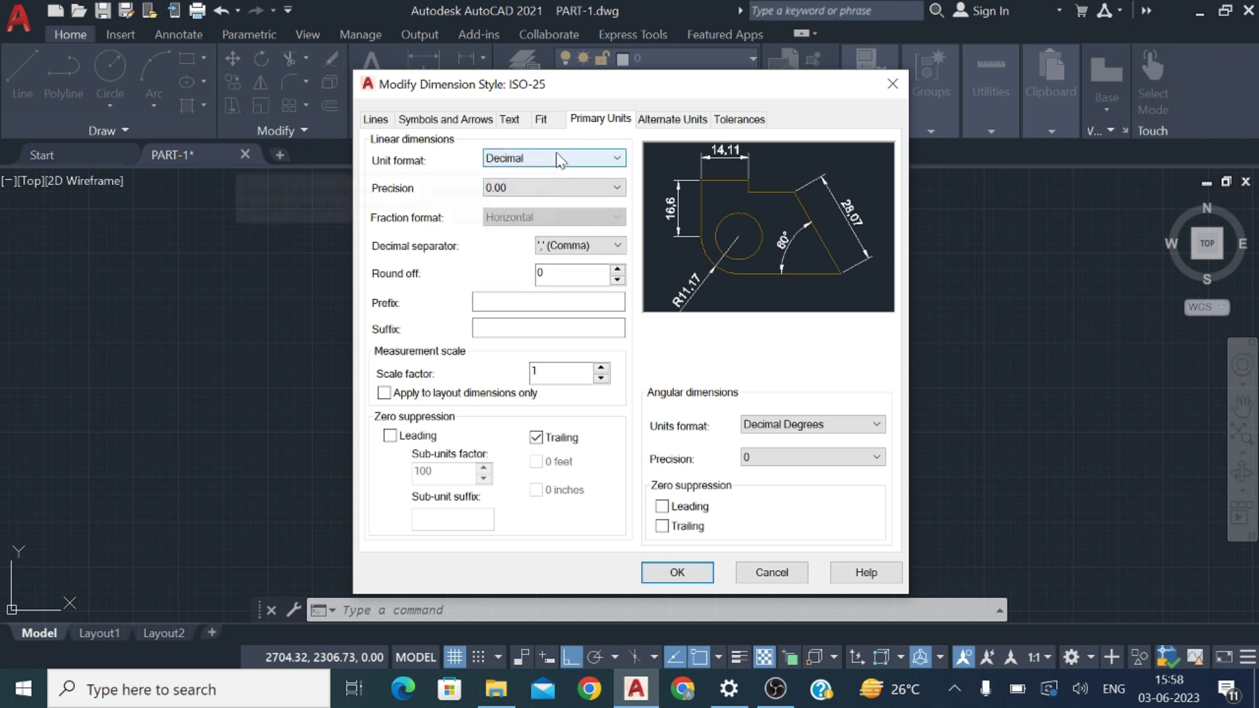
left_click(570, 245)
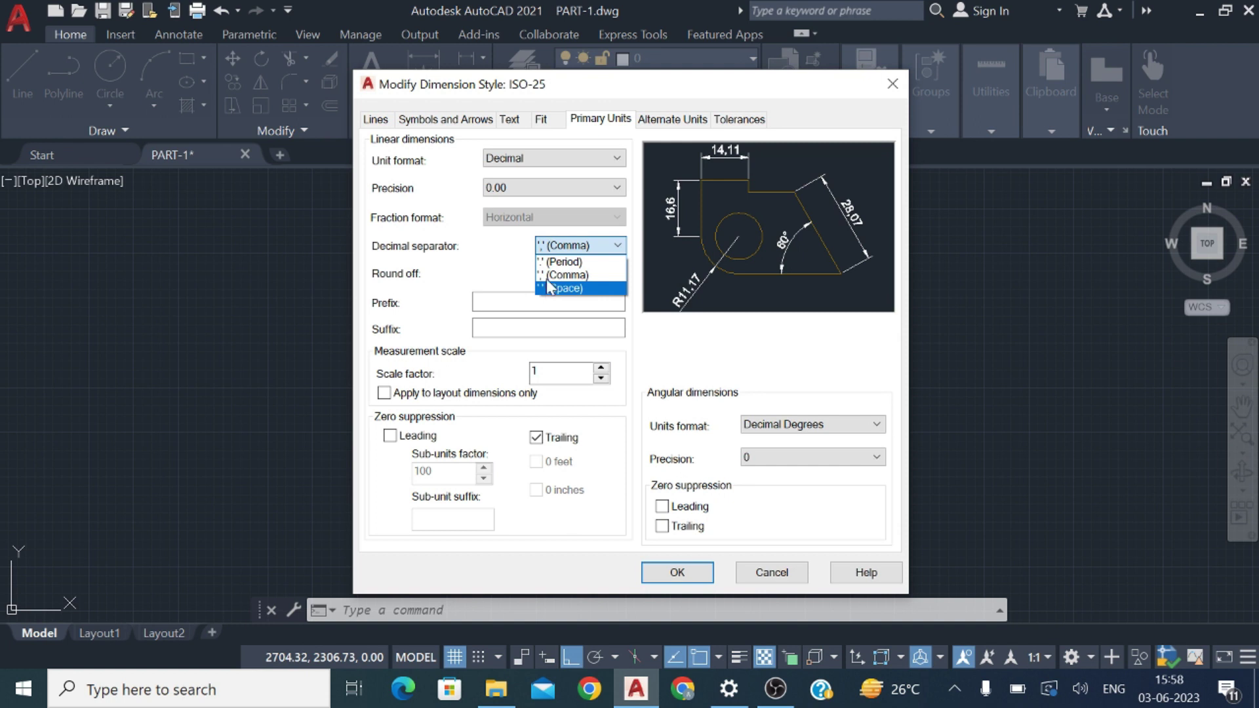
left_click(558, 262)
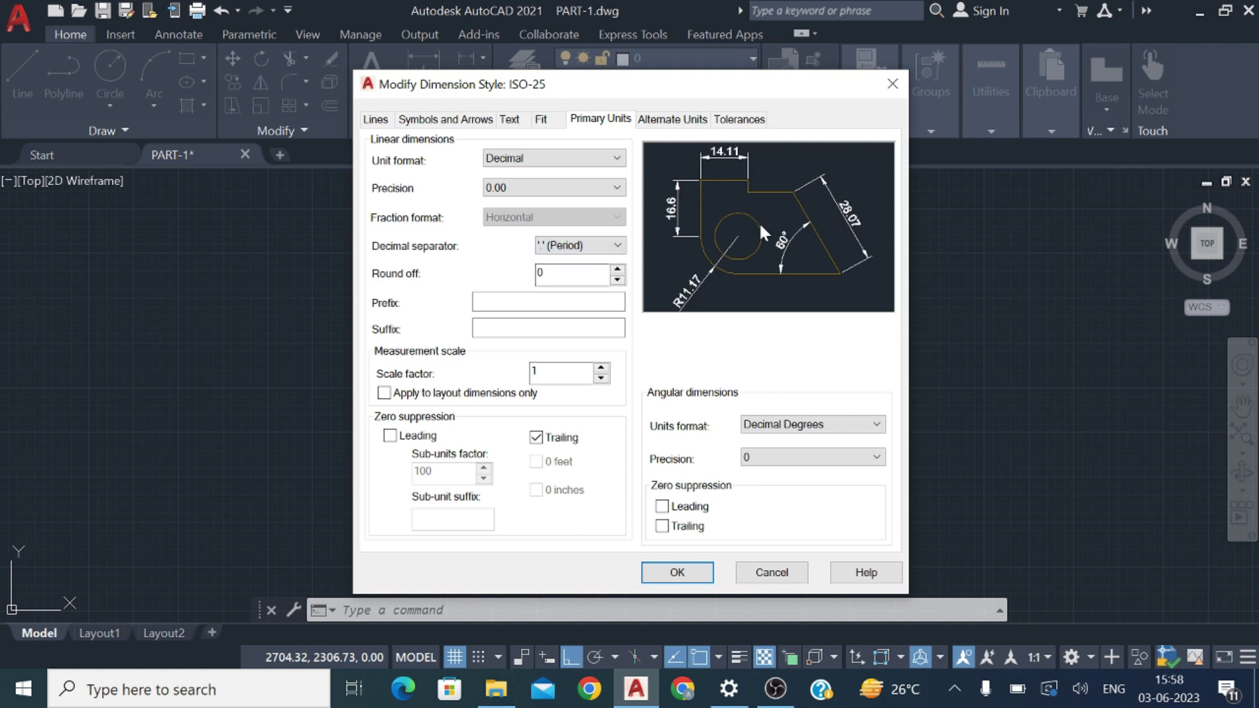
left_click(678, 573)
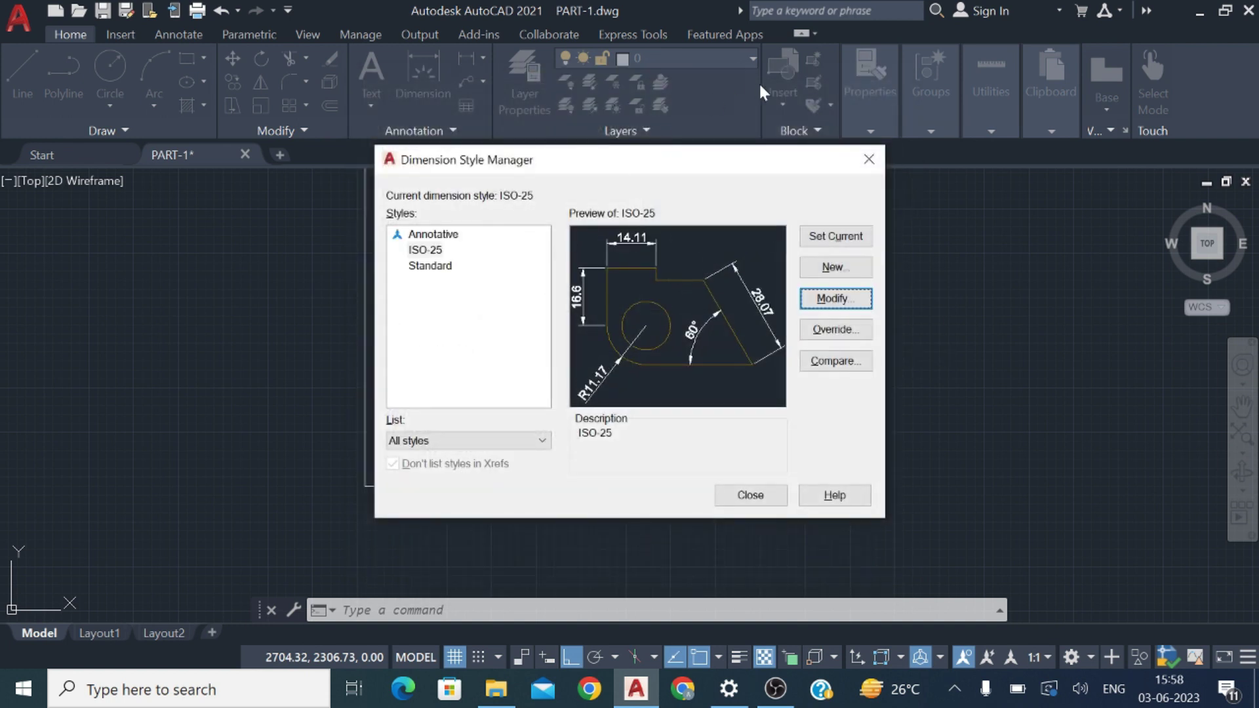
left_click(847, 238)
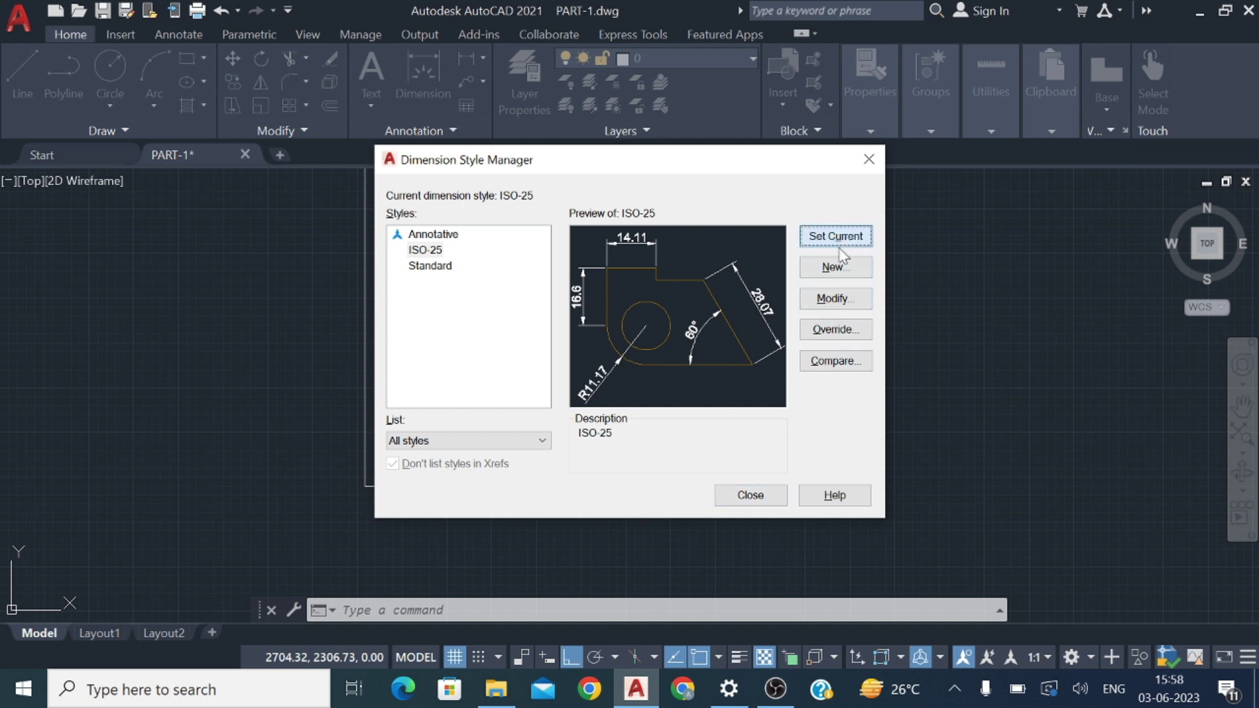
left_click(748, 494)
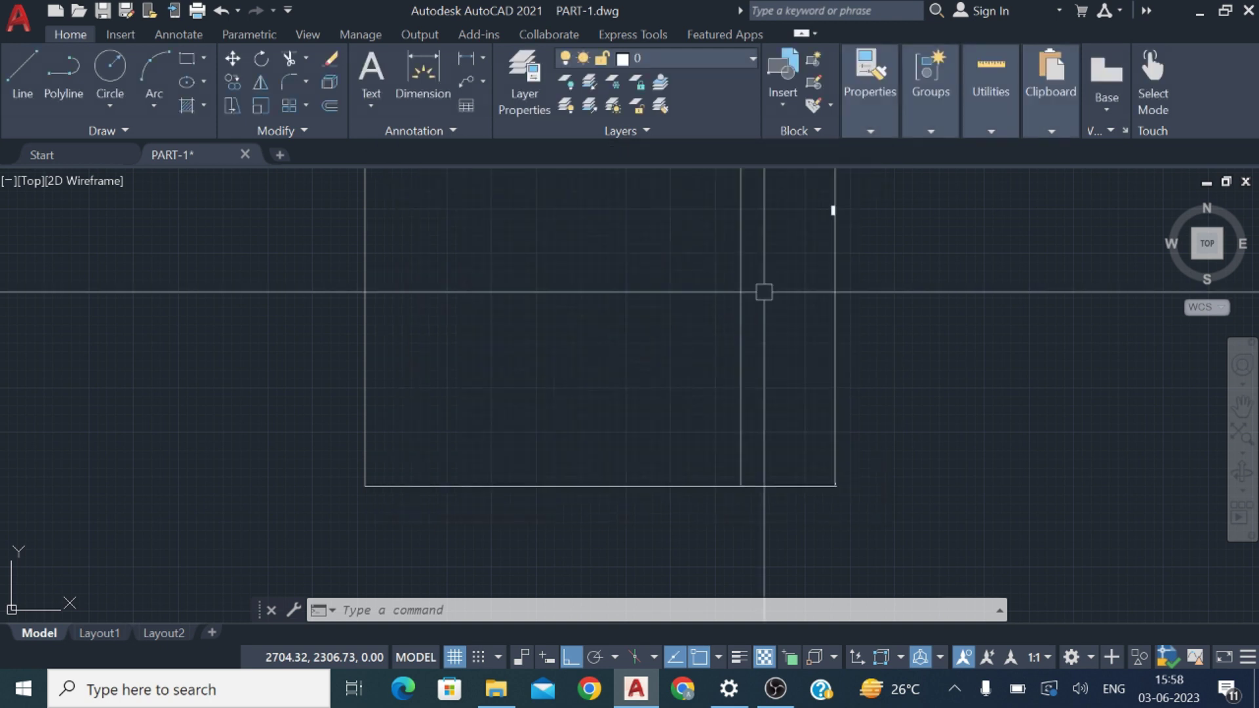
- Stretch the outline's lower end 20 units upward, including the right leg's dimension in the crossing window
scroll(842, 241, "up", 10)
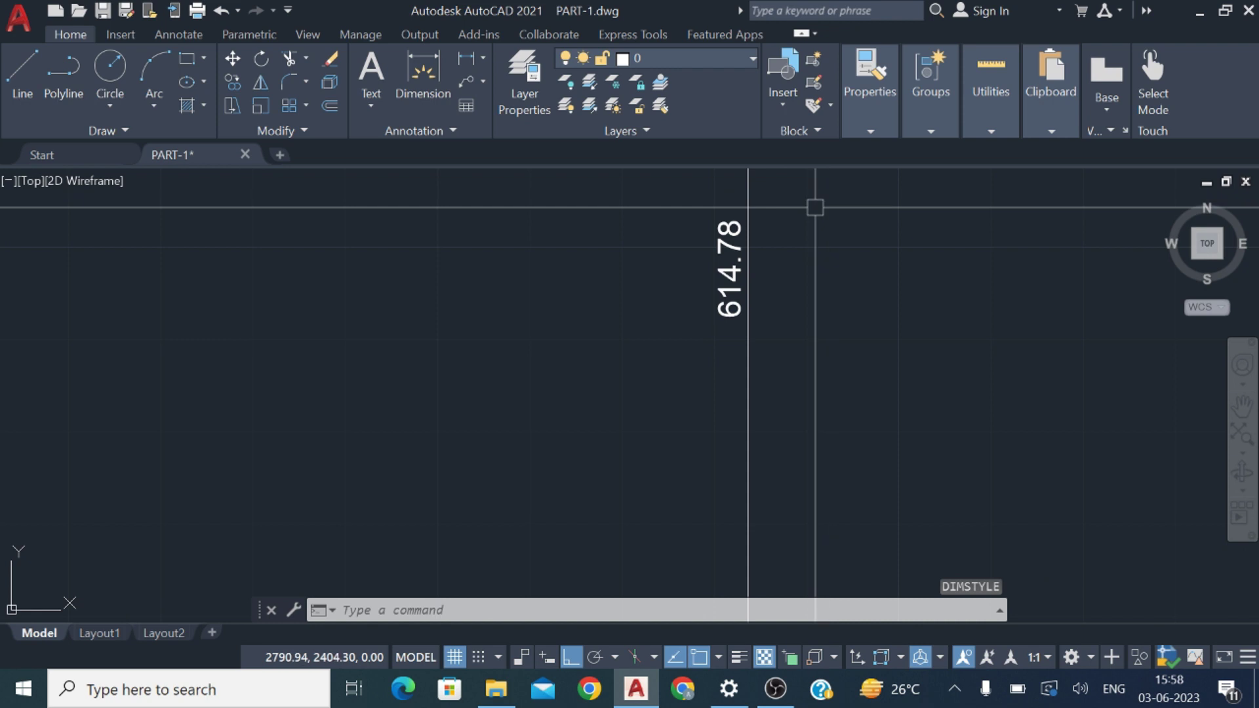
scroll(730, 276, "down", 5)
scroll(708, 358, "up", 2)
scroll(708, 358, "up", 2)
left_click(928, 423)
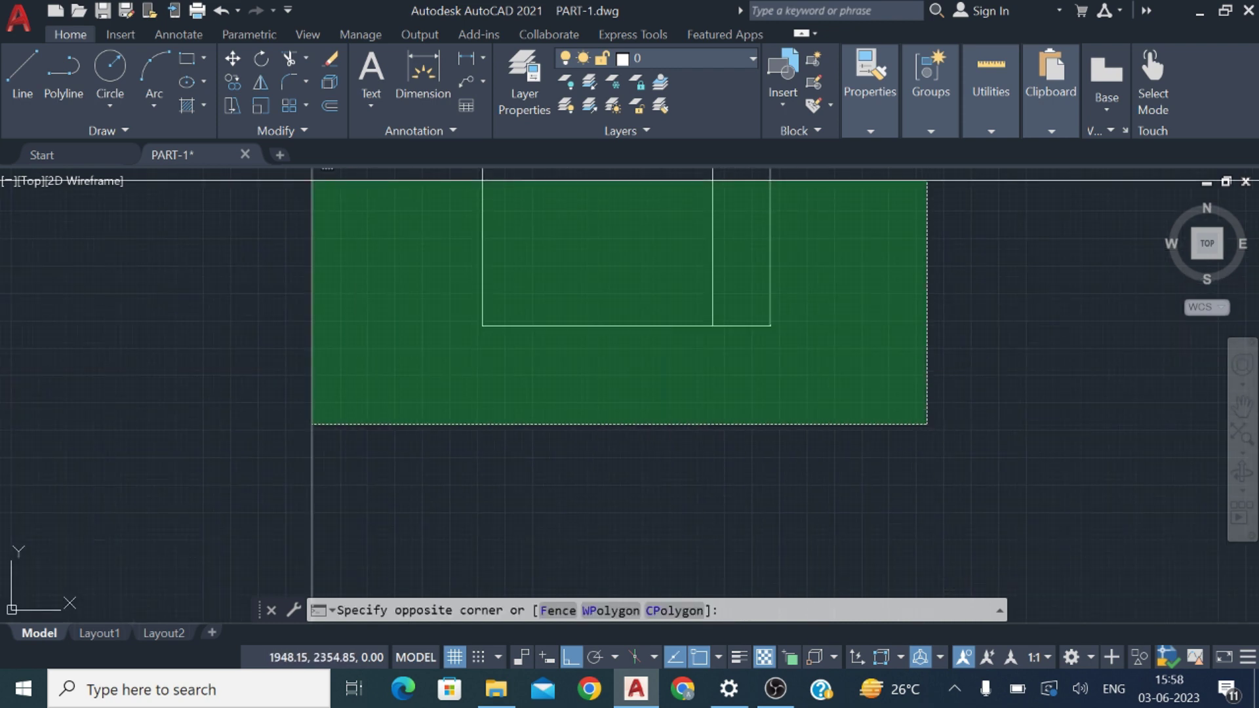
left_click(294, 235)
type("s")
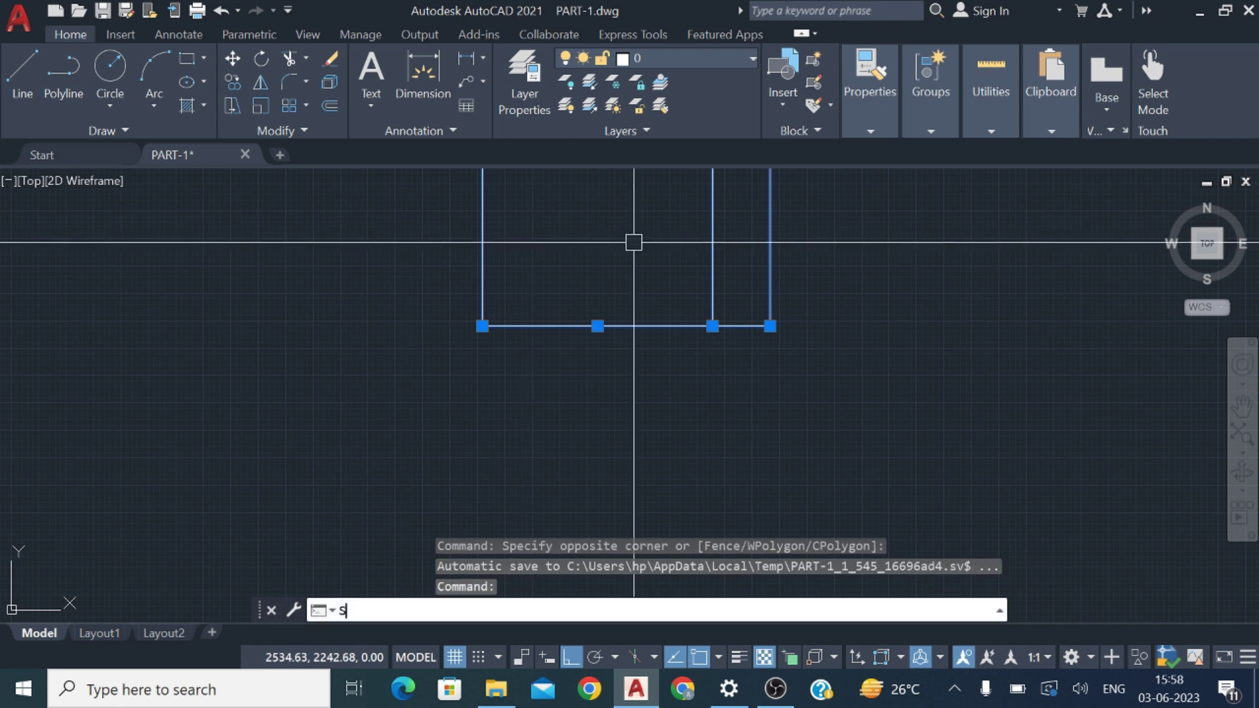
key("Return")
left_click(855, 307)
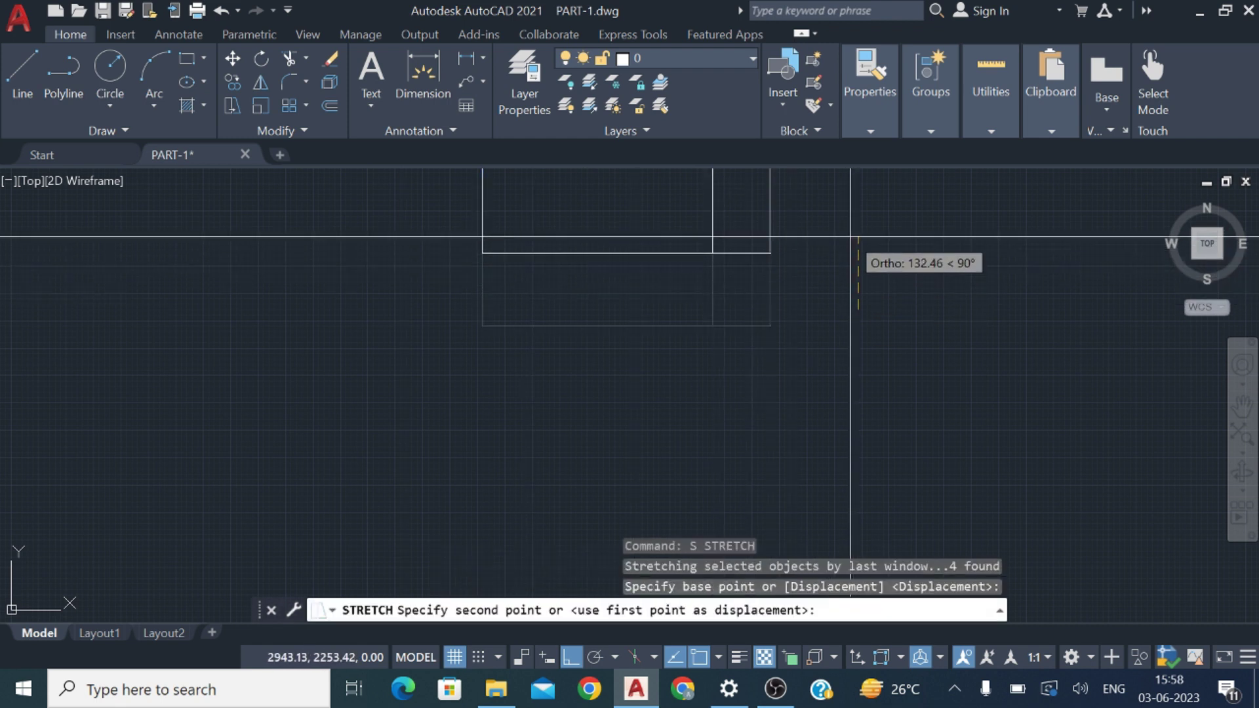
type("20")
key("Return")
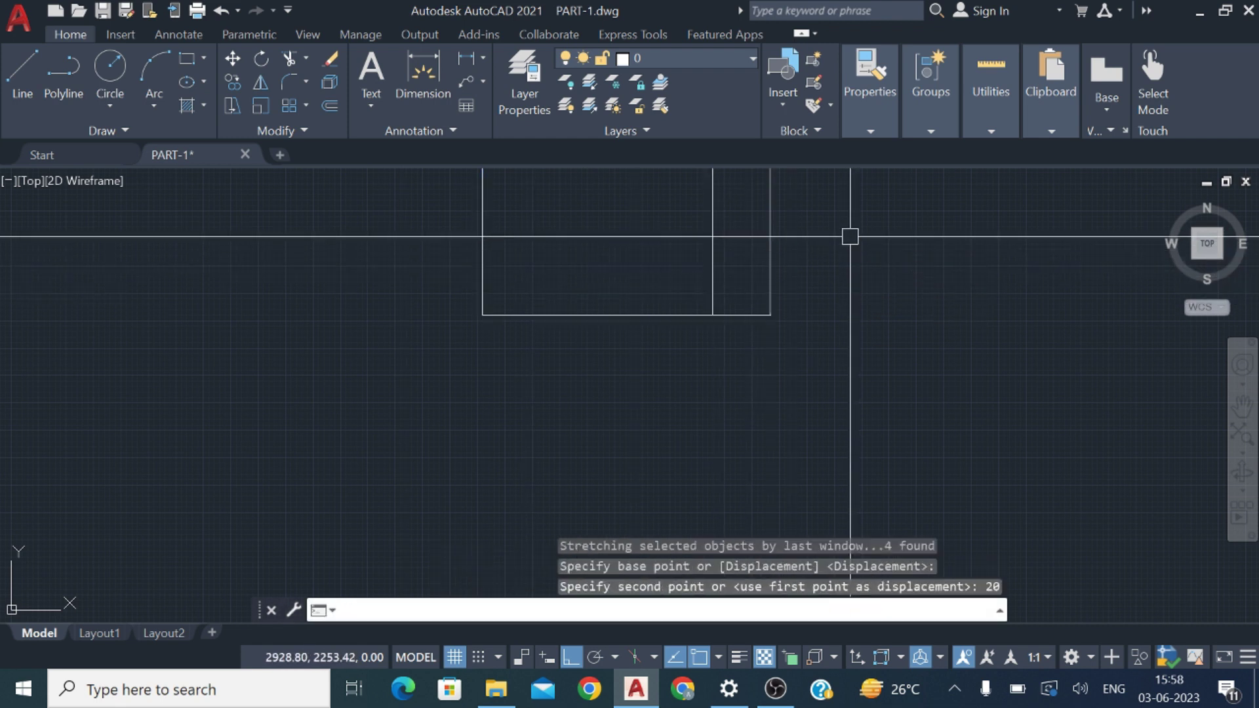
- Examine the dimension text on the right leg and the overall shape of the stretched outline
scroll(850, 236, "down", 2)
middle_click_drag(827, 239, 791, 367)
scroll(757, 323, "up", 8)
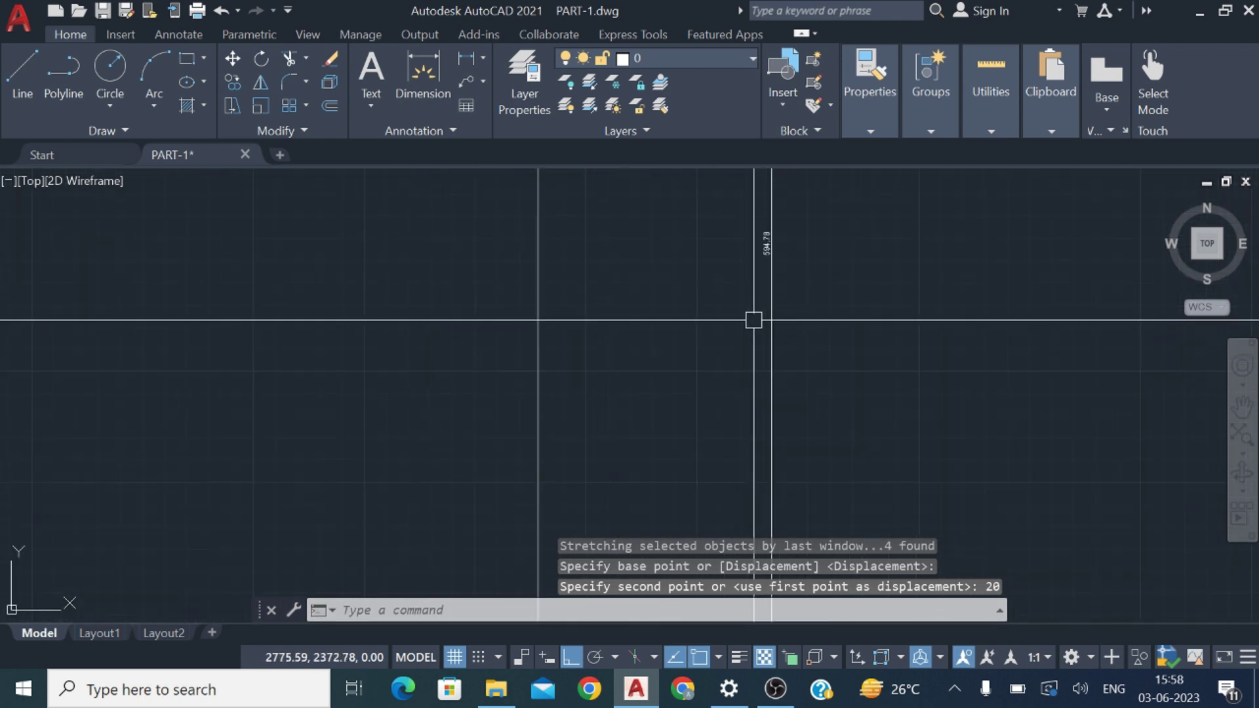
scroll(774, 227, "up", 8)
scroll(716, 260, "down", 10)
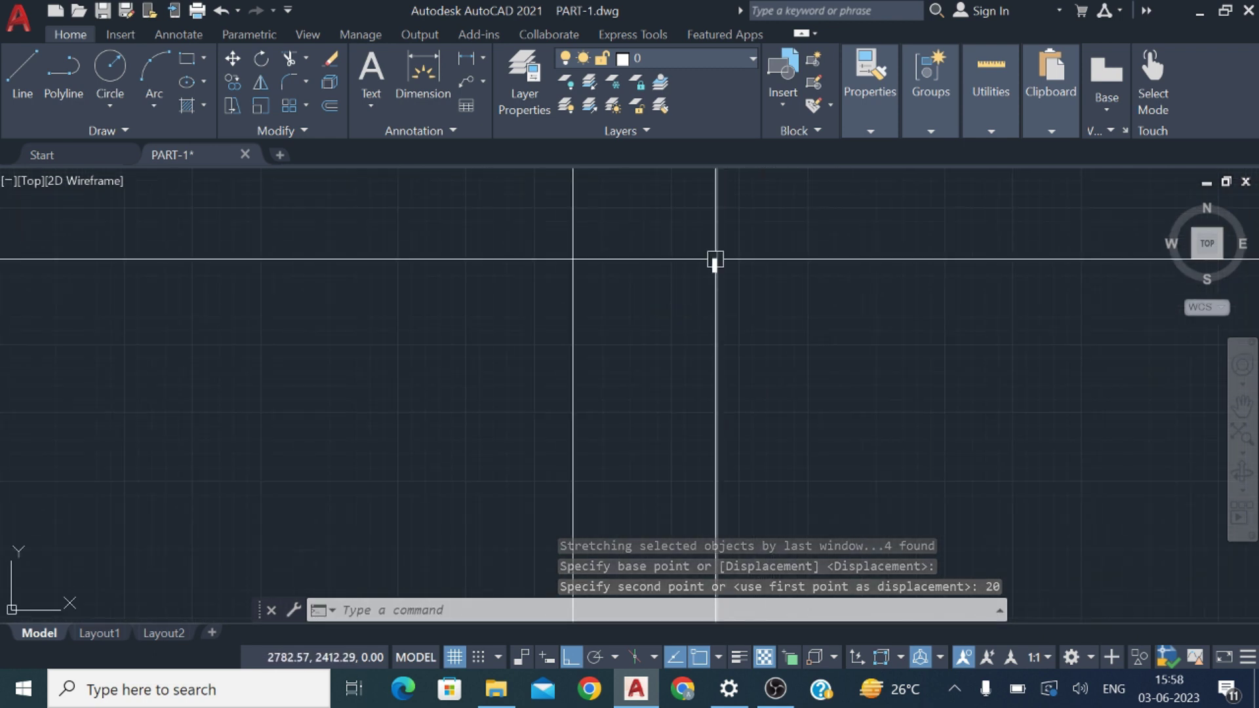
scroll(578, 352, "down", 6)
middle_click_drag(515, 402, 520, 398)
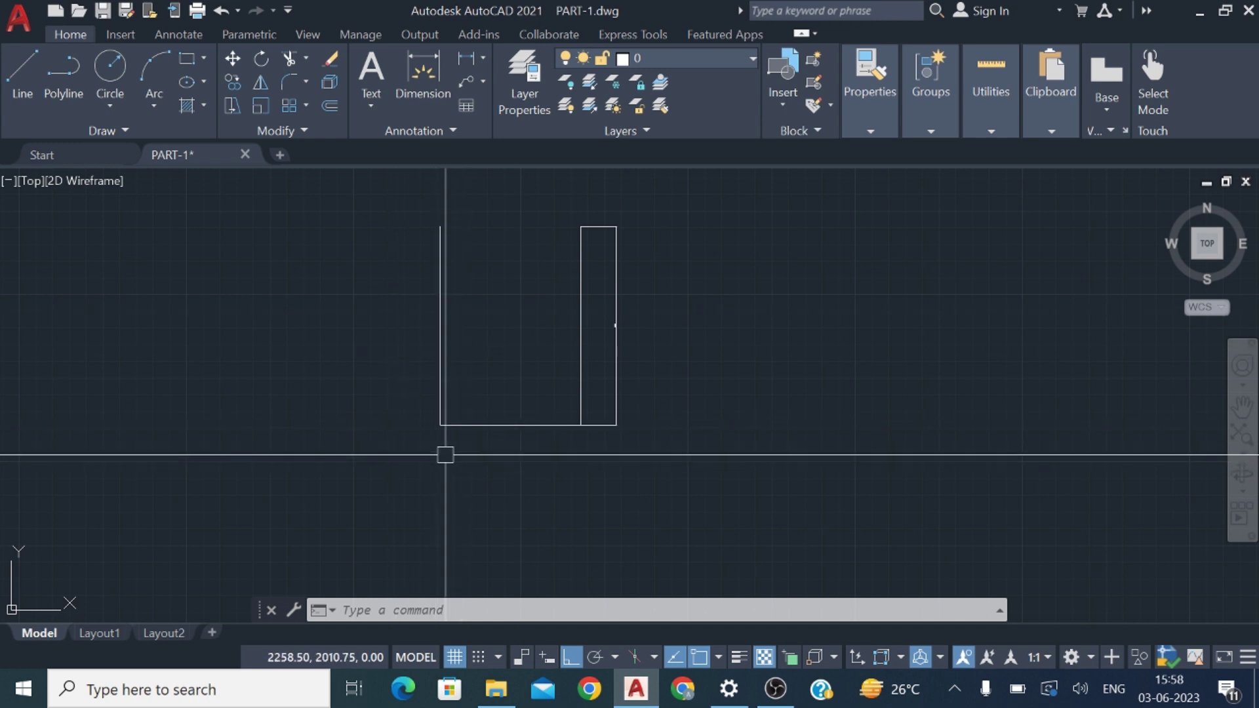
middle_click_drag(481, 429, 668, 372)
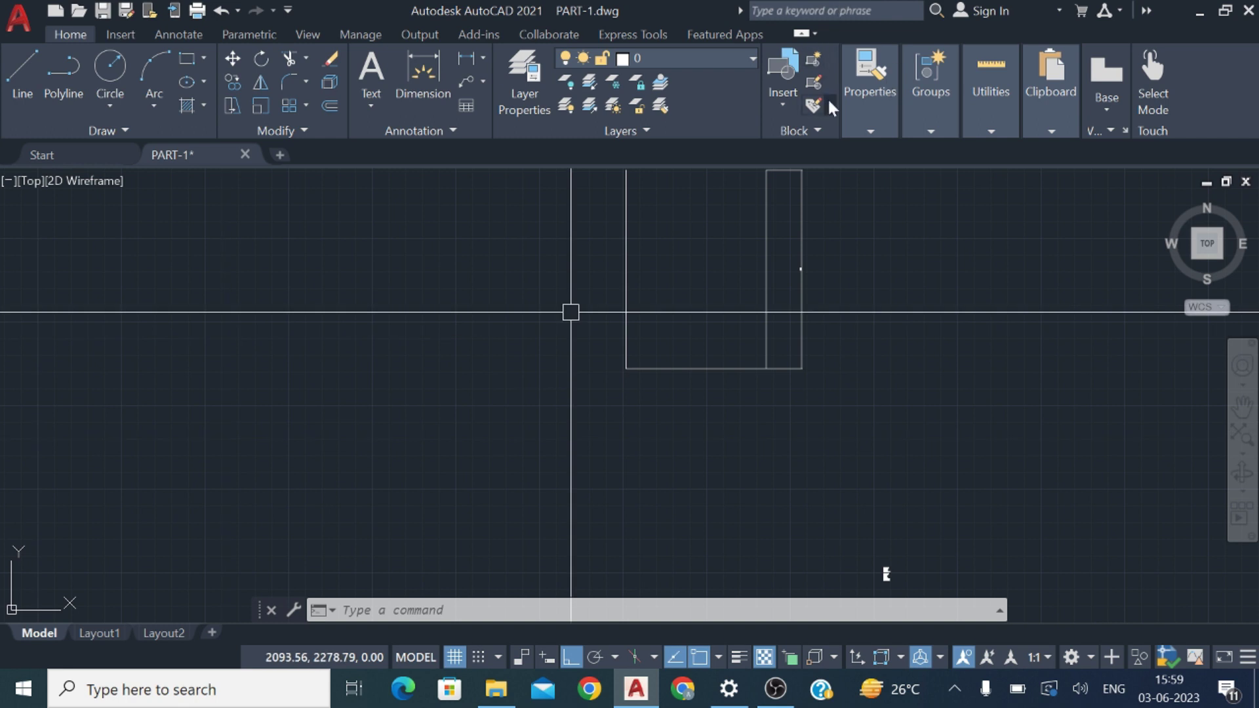
type("RE")
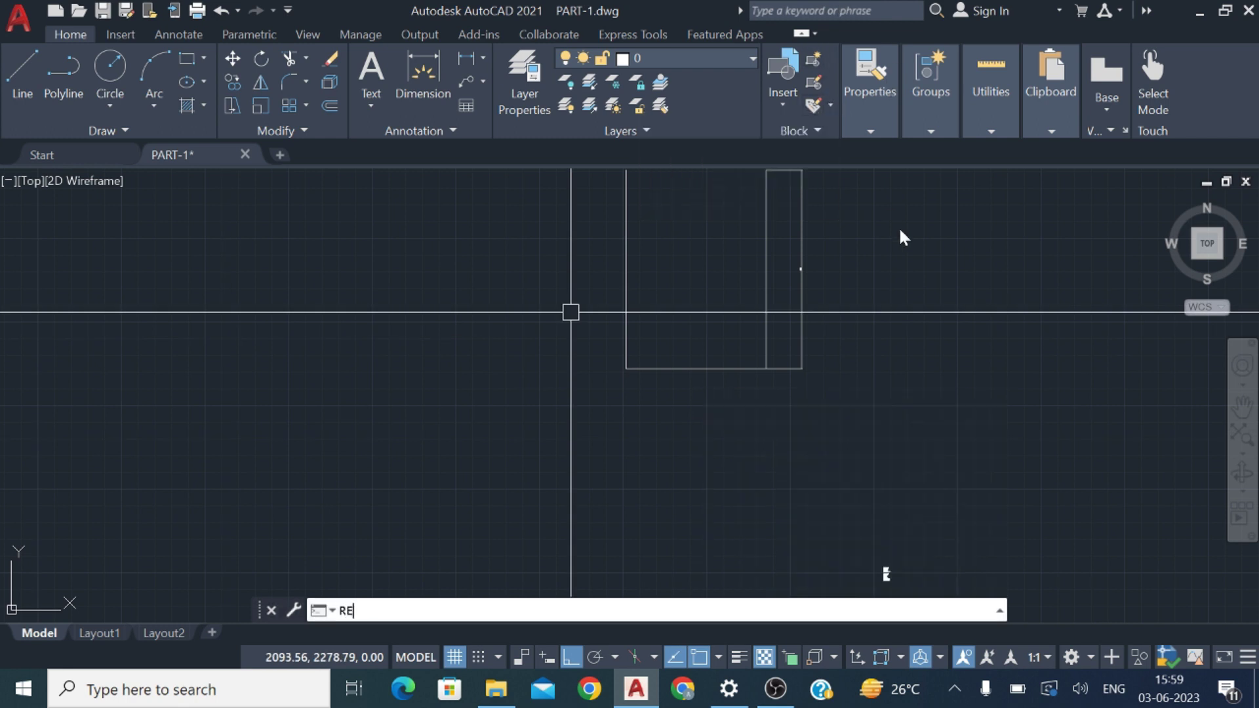
key("Return")
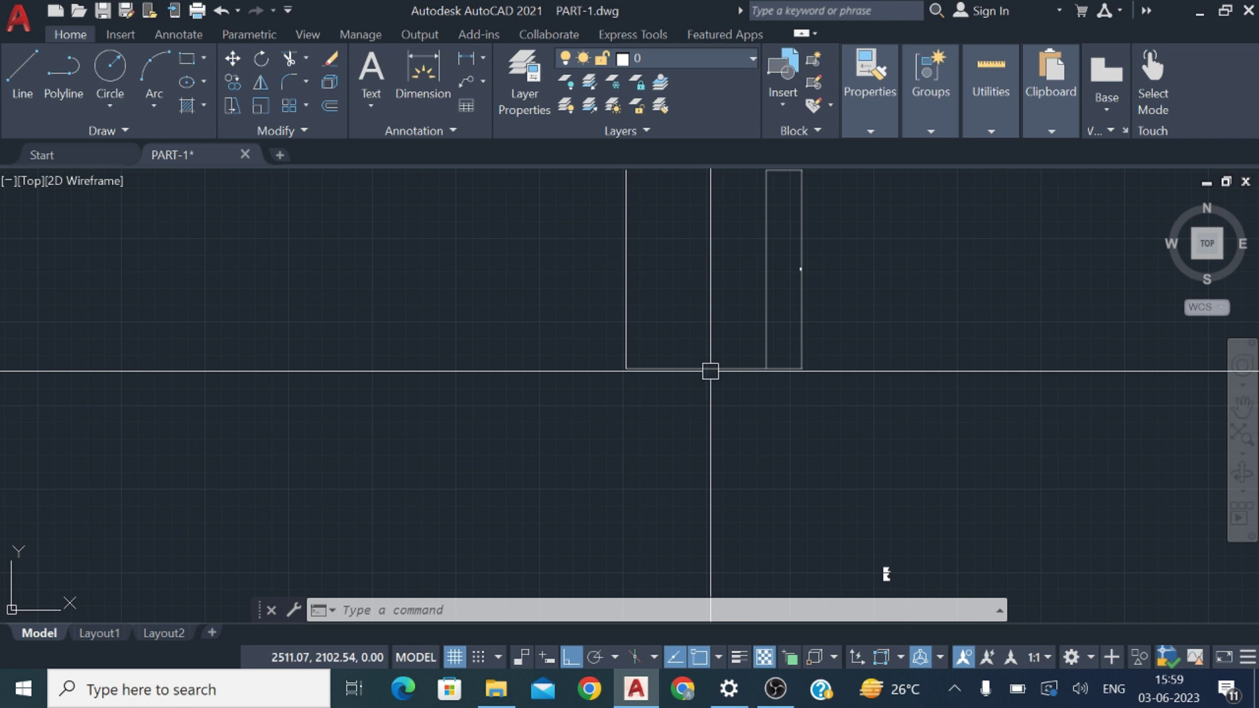
type("REDC")
key("Return")
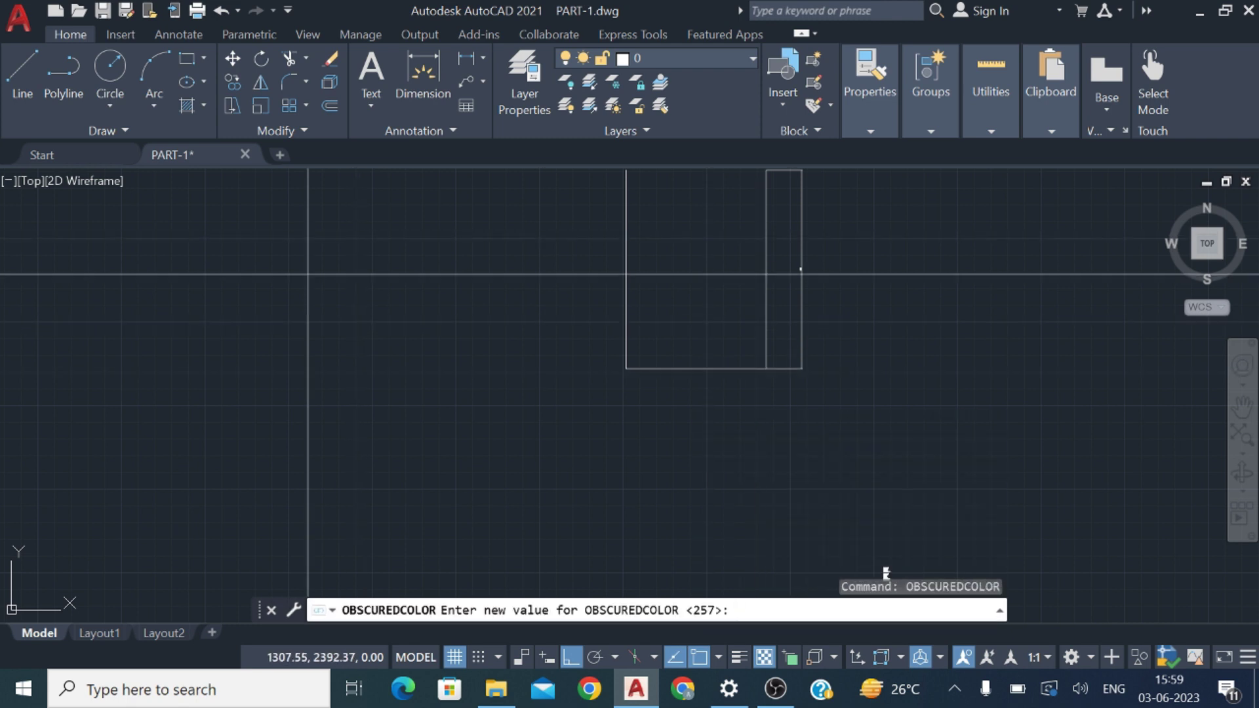
key("Escape")
- Draw a tall, narrow rectangle in the empty area to the left of the U-shaped outline
type("REC")
key("Return")
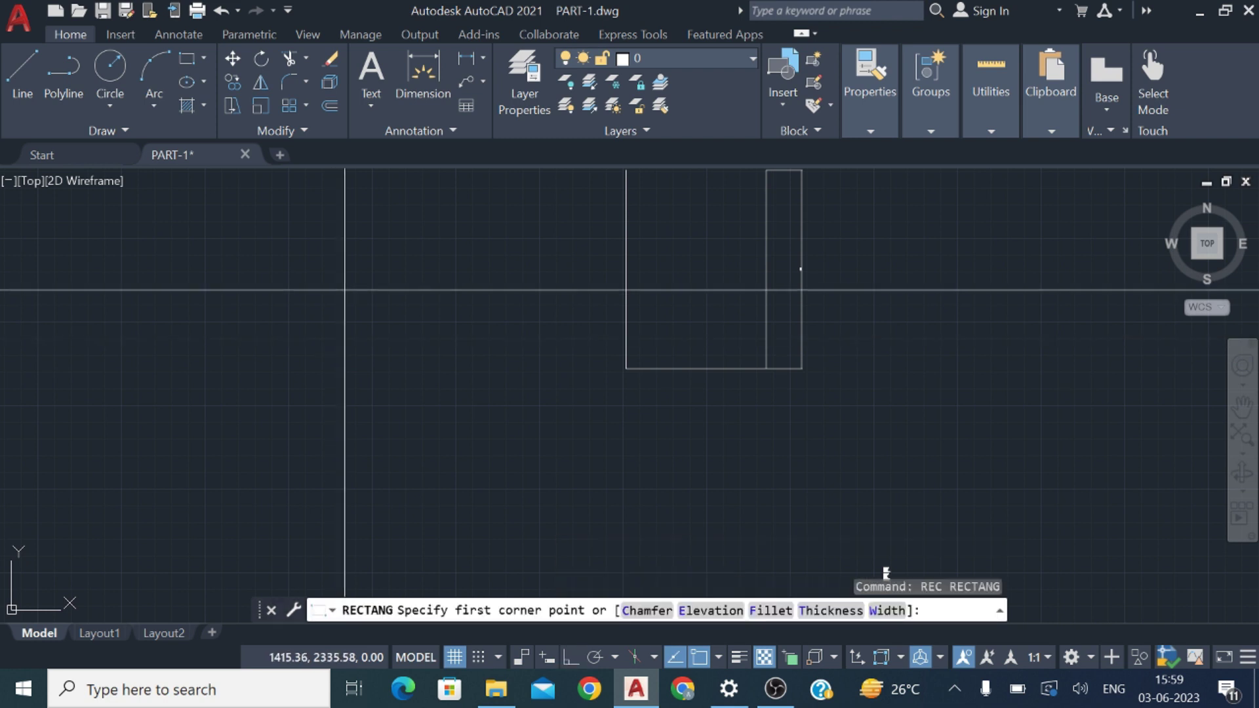
left_click(346, 284)
left_click(394, 370)
scroll(343, 344, "up", 8)
scroll(385, 351, "down", 6)
- Stretch the new rectangle's lower edge straight upward with a crossing window, leaving a low, wide rectangle
left_click(508, 422)
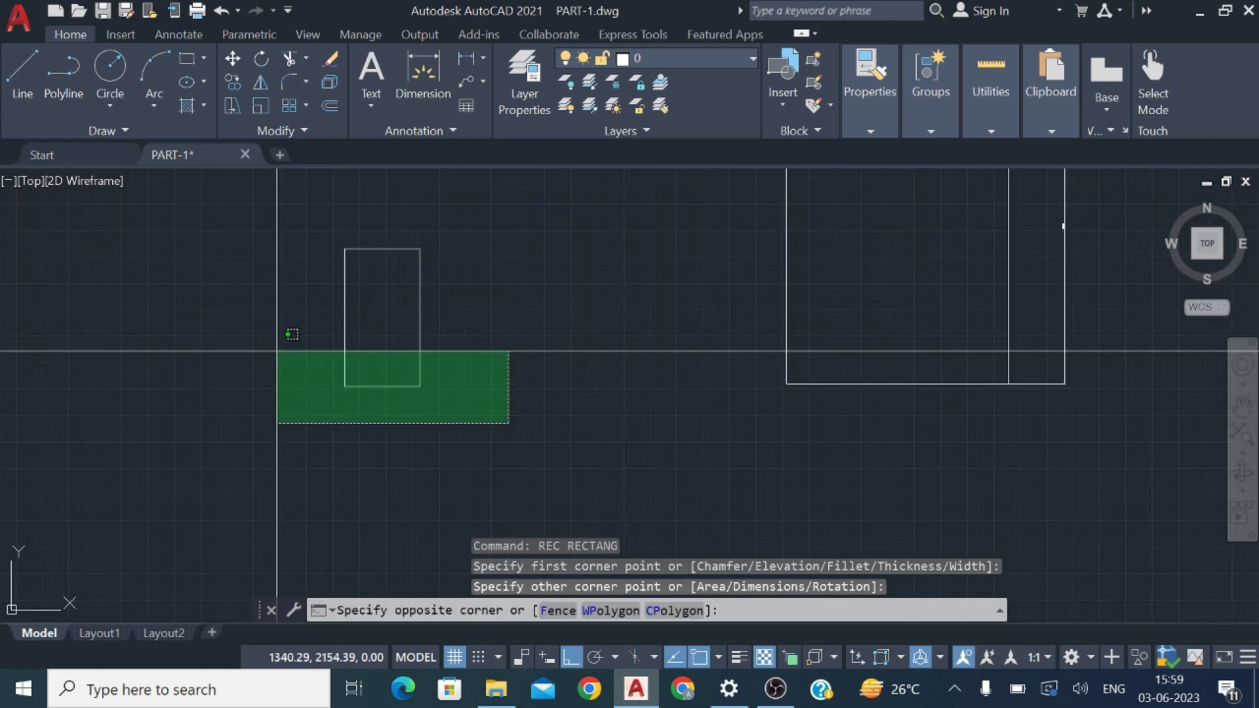
left_click(260, 341)
type("s")
key("Return")
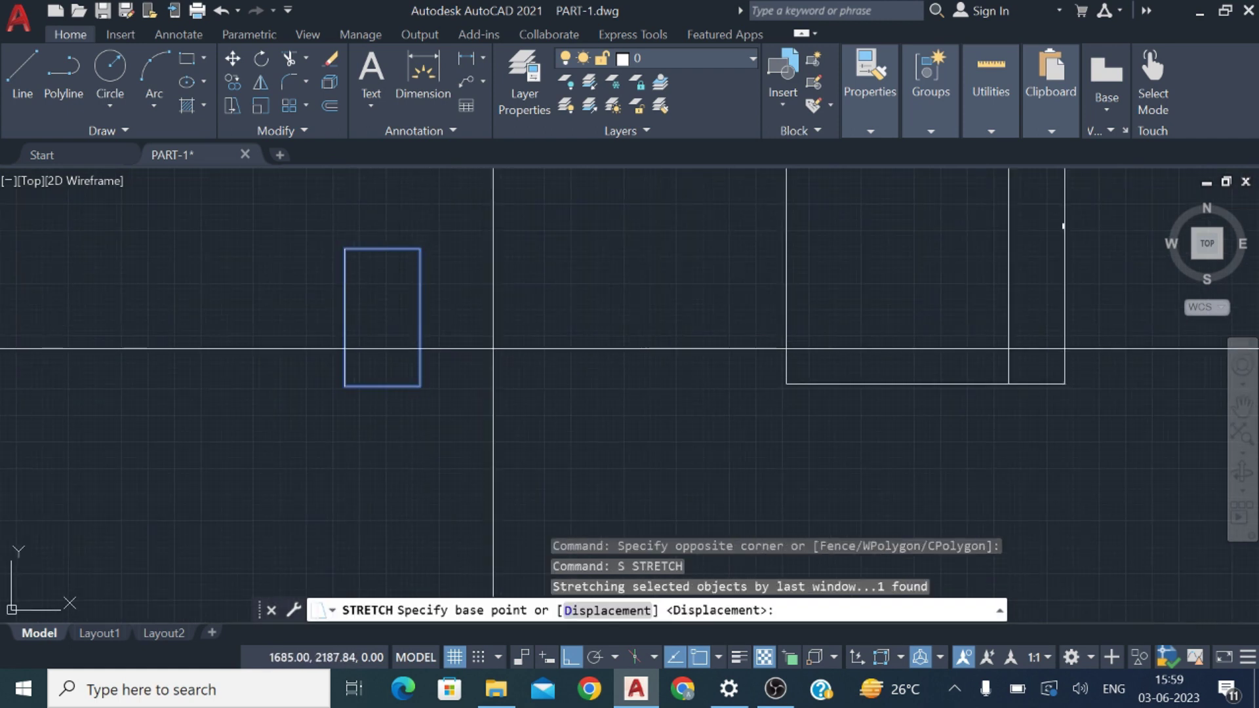
left_click(497, 349)
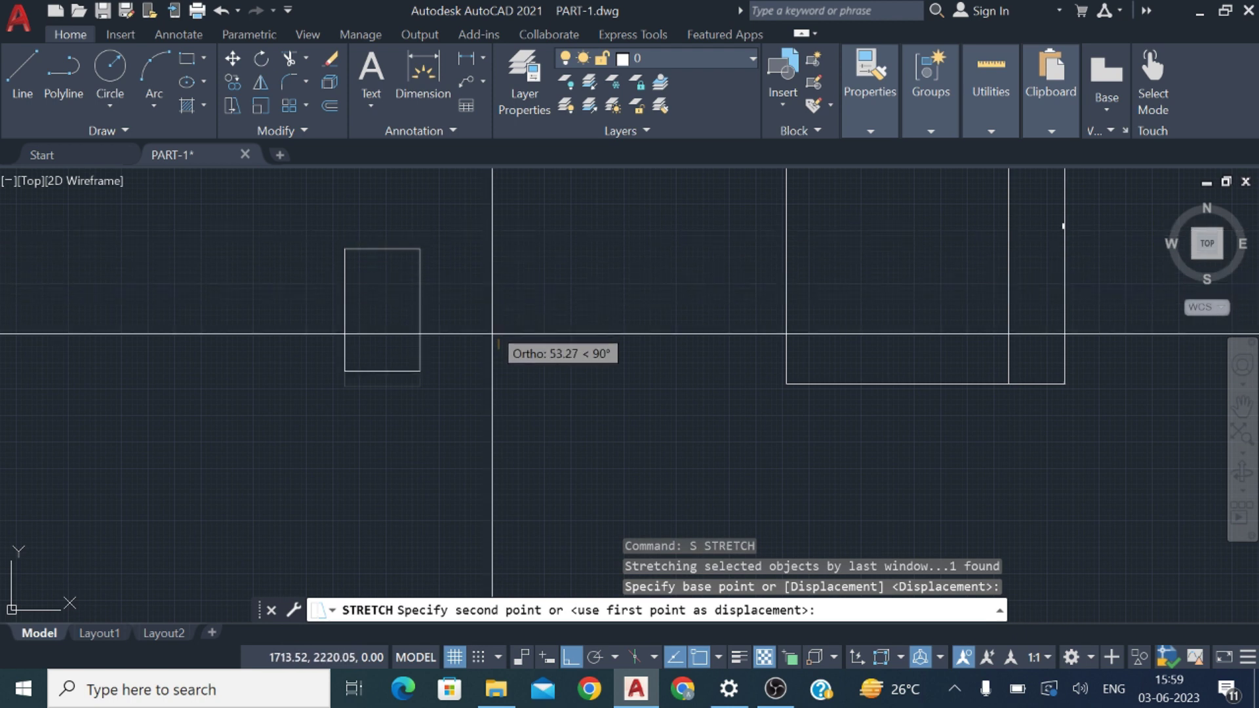
left_click(498, 235)
scroll(370, 256, "up", 5)
scroll(370, 256, "down", 8)
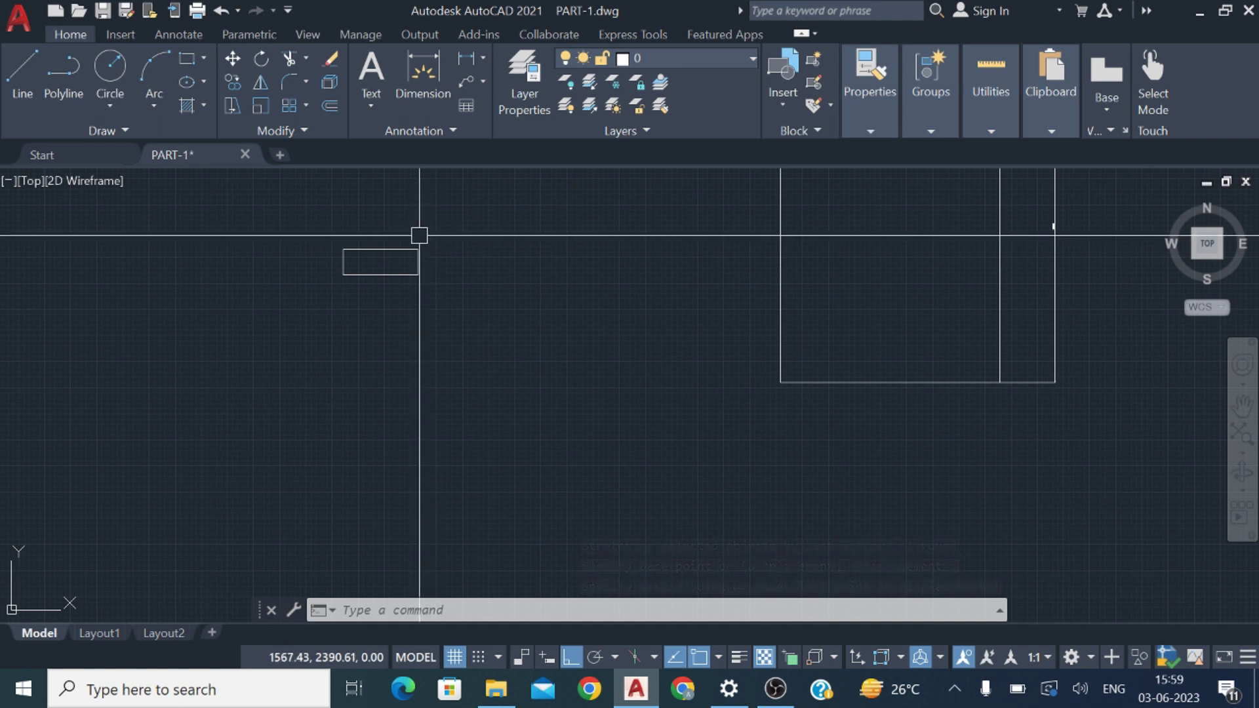
scroll(420, 246, "down", 2)
scroll(385, 247, "up", 8)
scroll(384, 245, "down", 8)
scroll(384, 245, "up", 3)
scroll(382, 242, "down", 7)
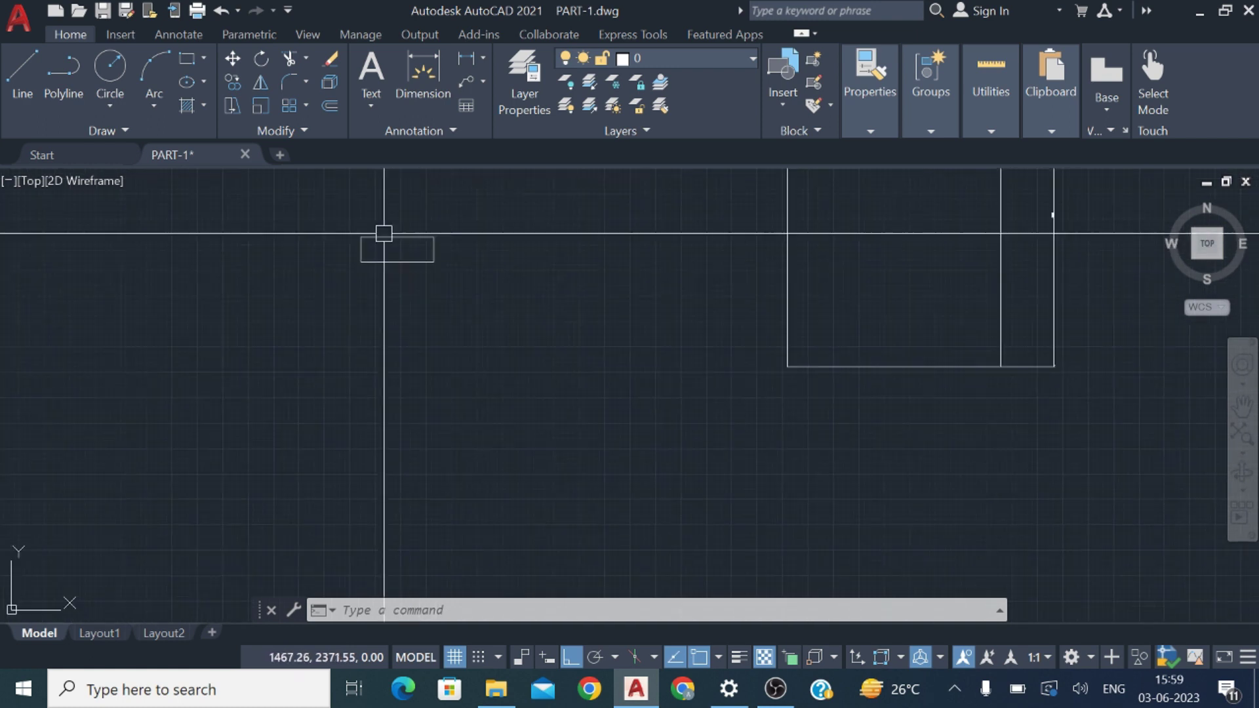
middle_click_drag(376, 233, 430, 309)
scroll(425, 317, "up", 8)
type("s")
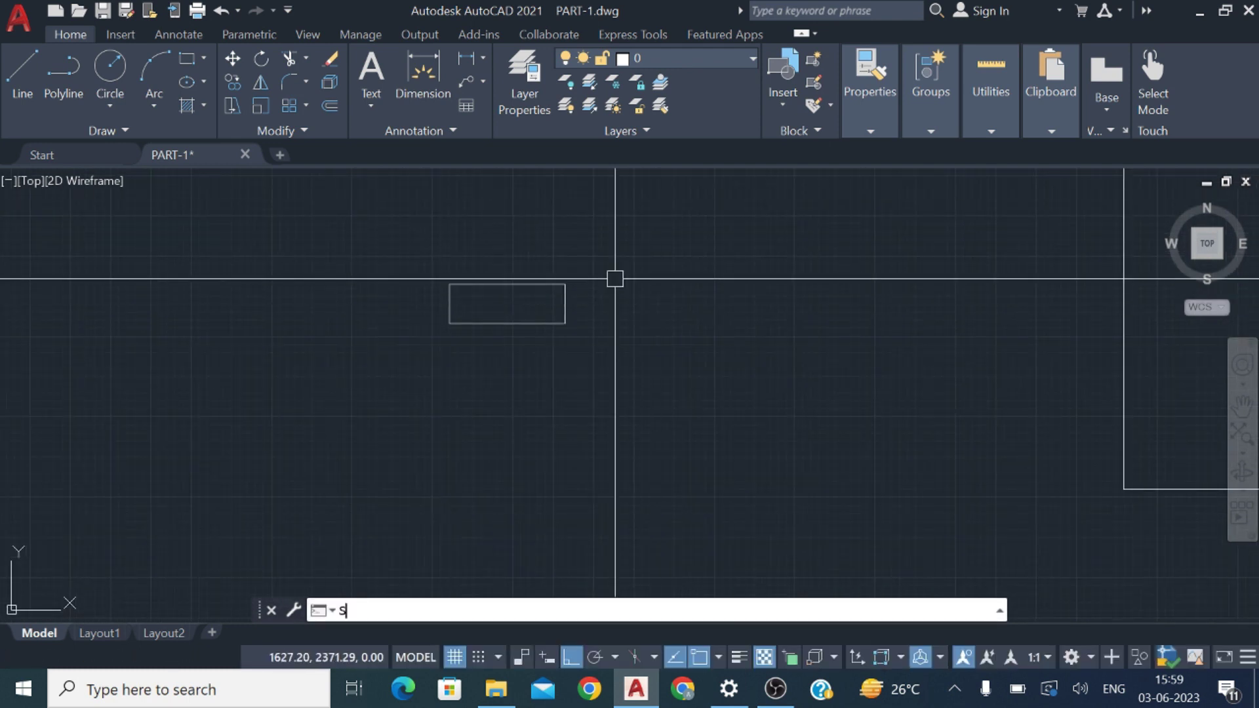
key("Return")
key("Escape")
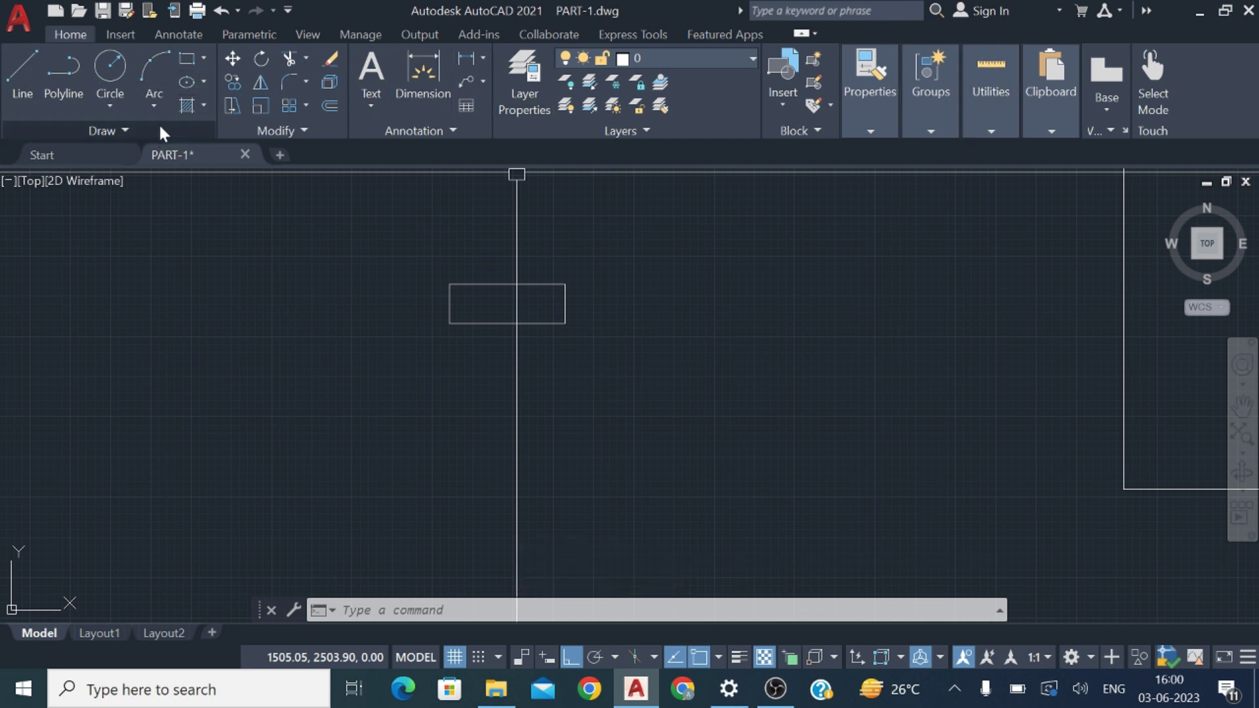
left_click(277, 133)
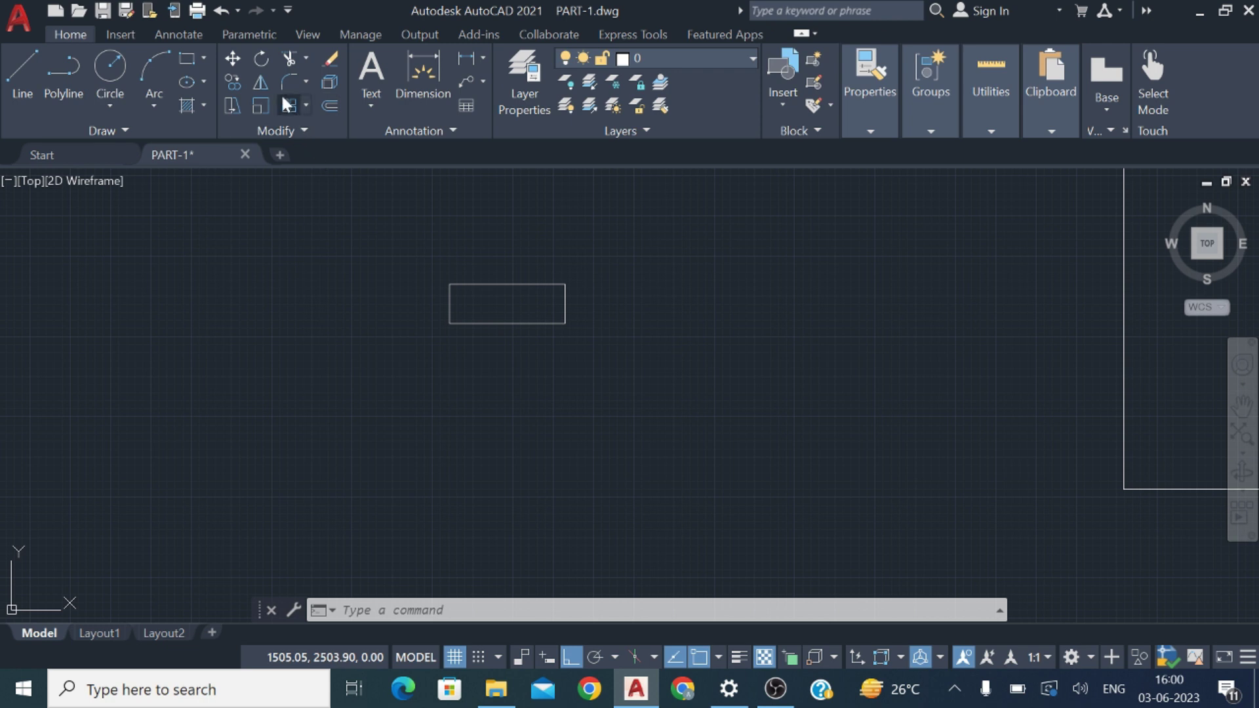
left_click(230, 105)
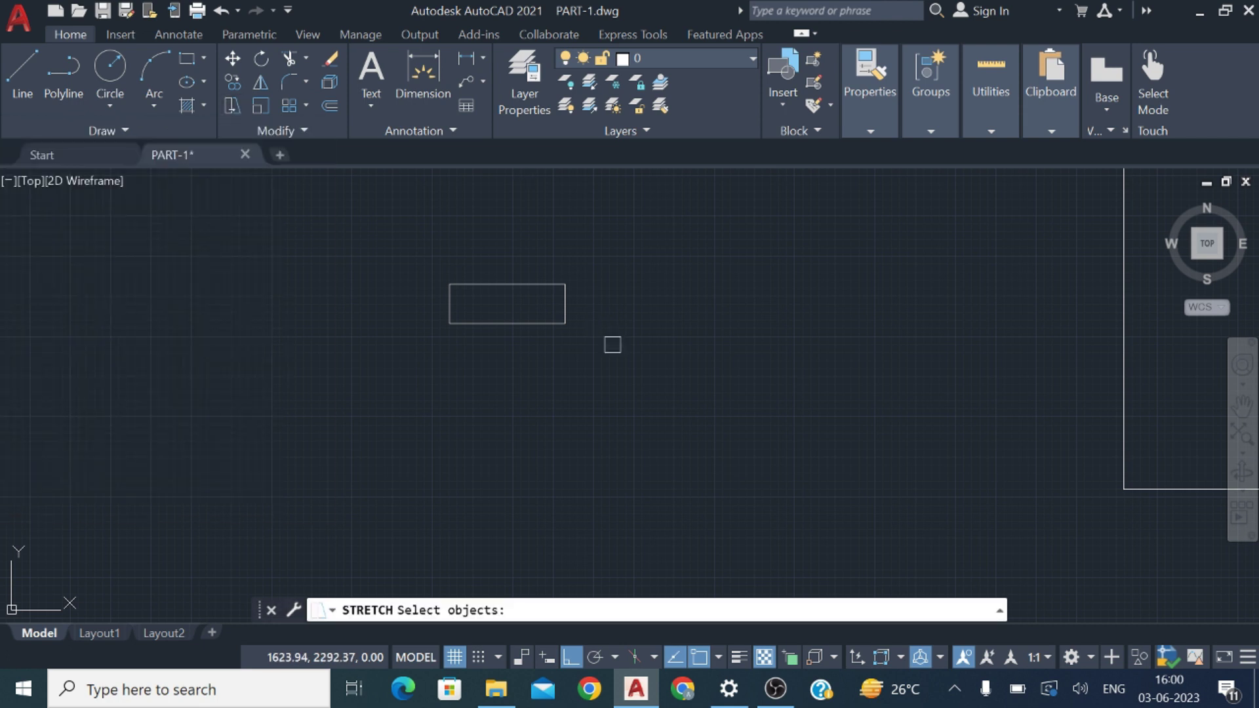
left_click(616, 363)
left_click(520, 248)
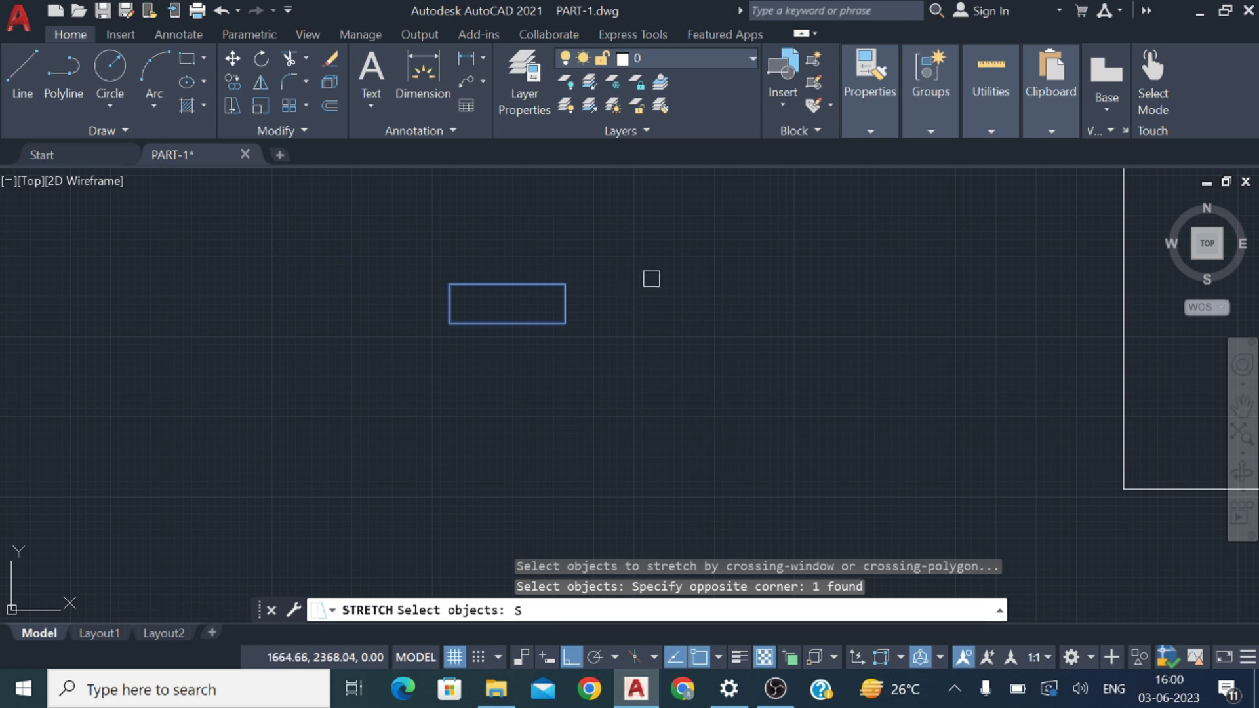
key("Return")
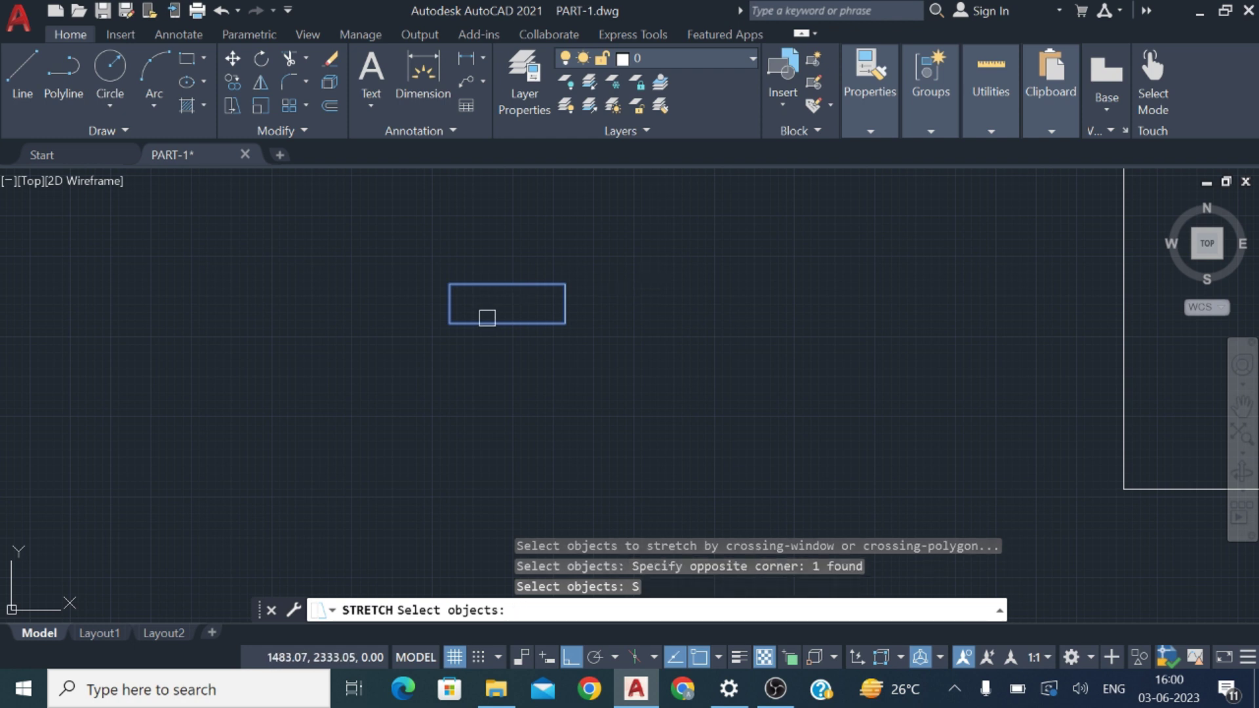
key("Escape")
- Stretch the rectangle's right end horizontally to the left, using its right edge's midpoint as the base point
left_click(670, 379)
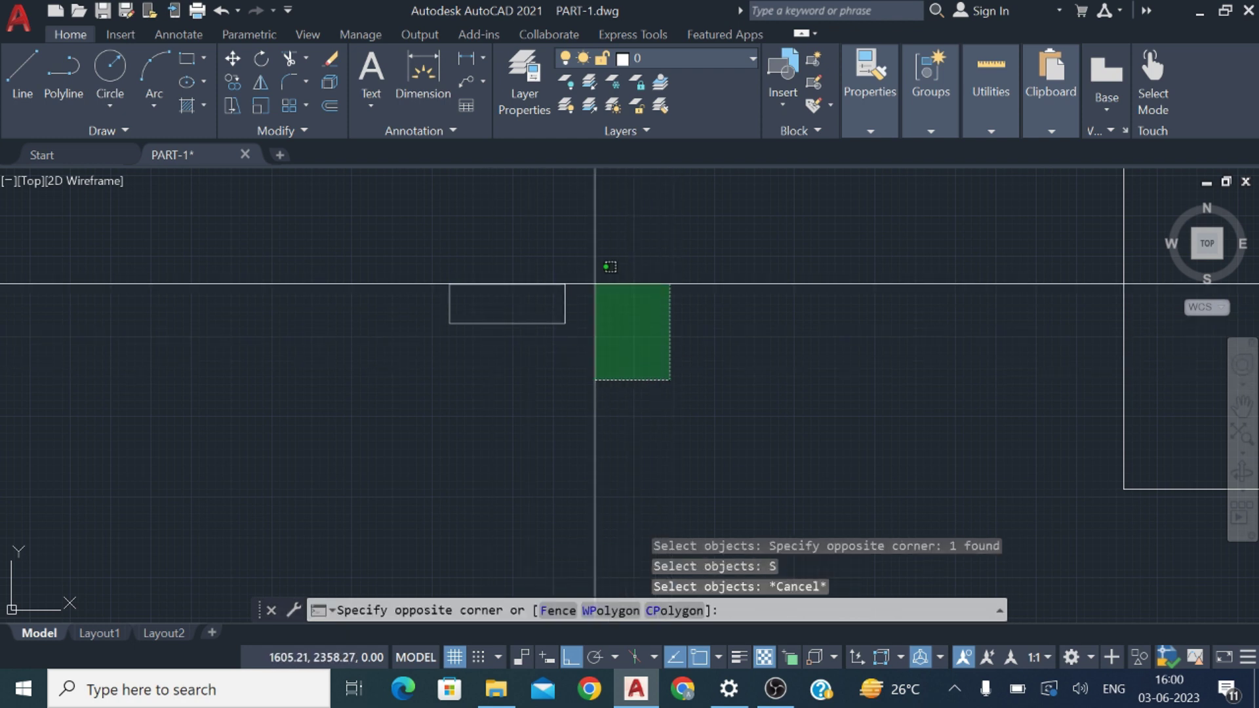
left_click(524, 247)
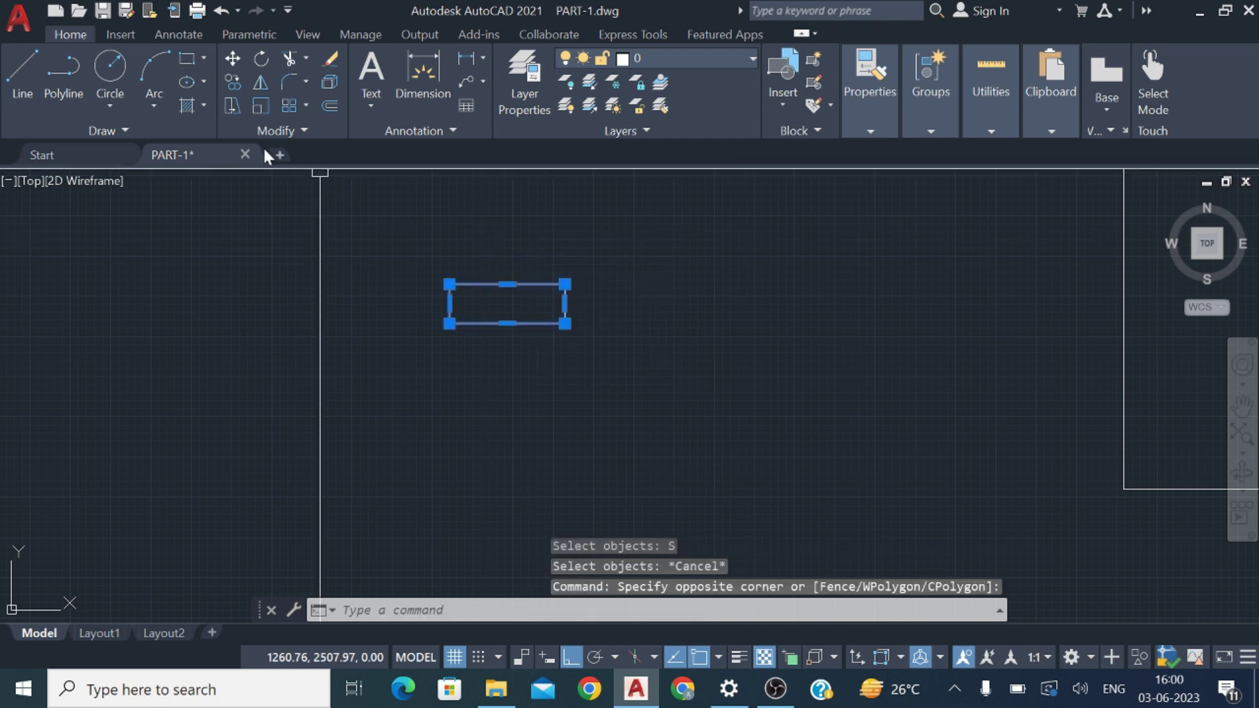
left_click(234, 105)
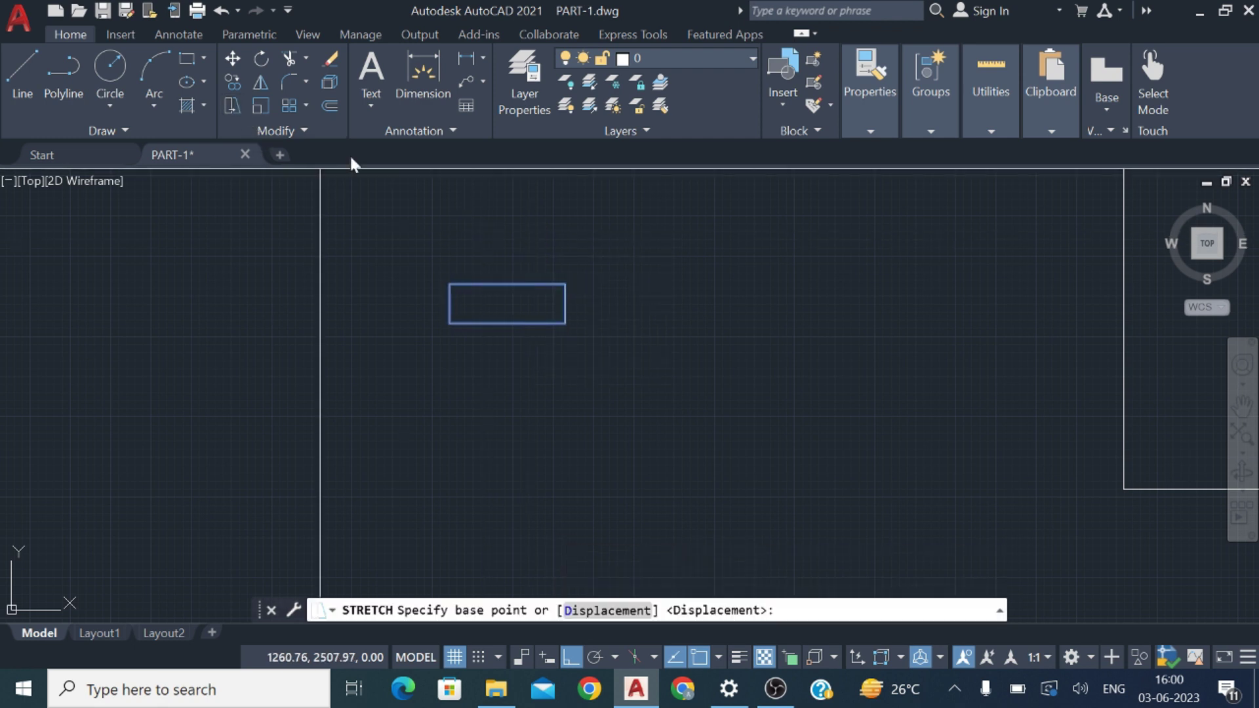
left_click(565, 304)
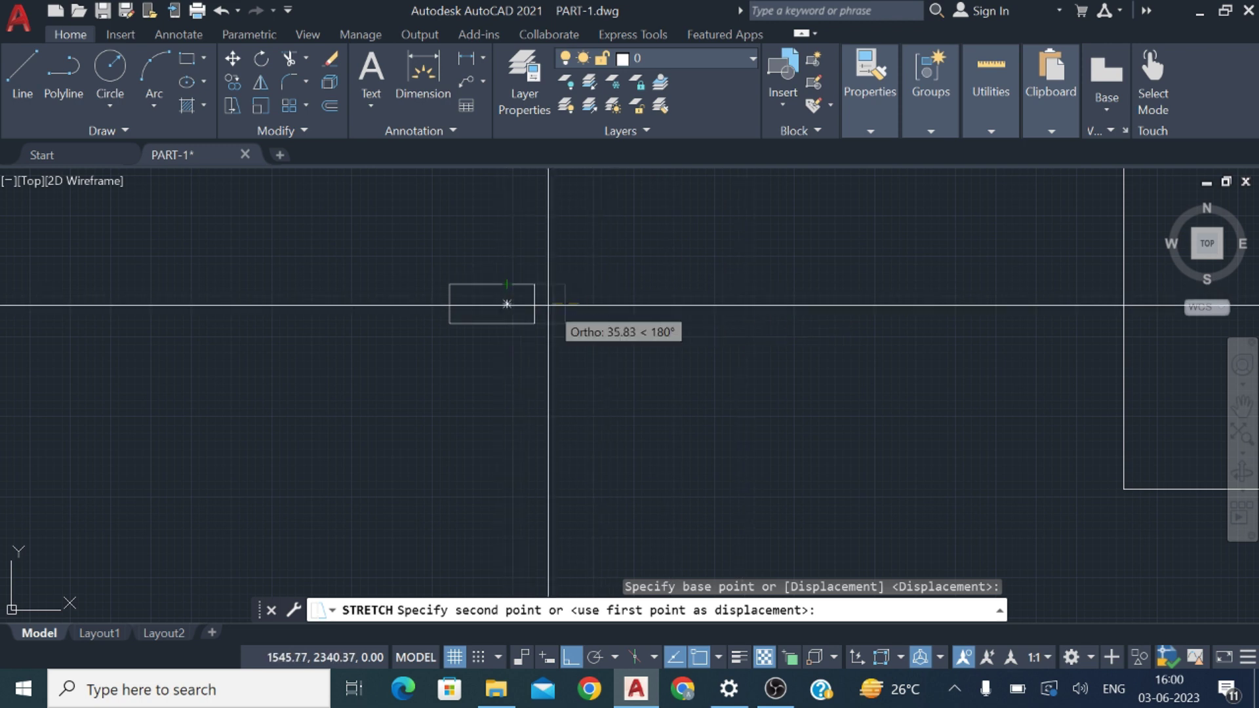
left_click(507, 302)
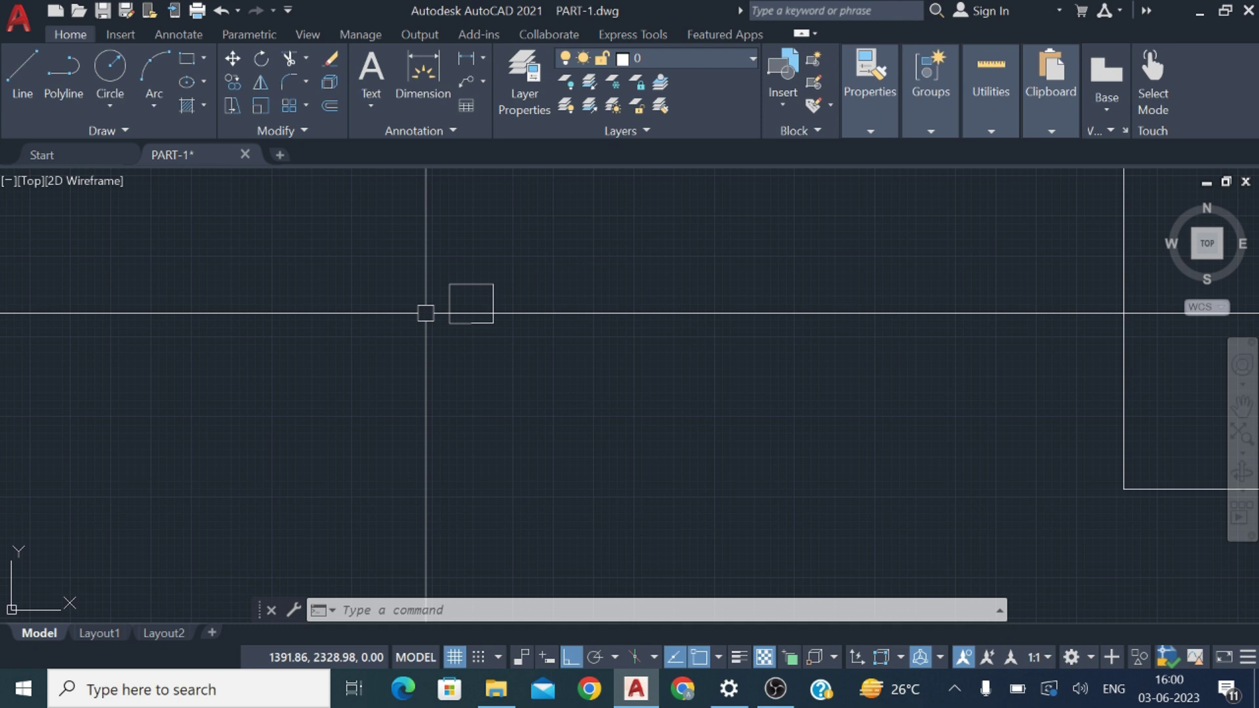
- Examine the numbered list of modify commands, from Stretch and Array down to the last entry
scroll(452, 327, "up", 2)
scroll(599, 428, "up", 5)
middle_click_drag(1009, 462, 194, 457)
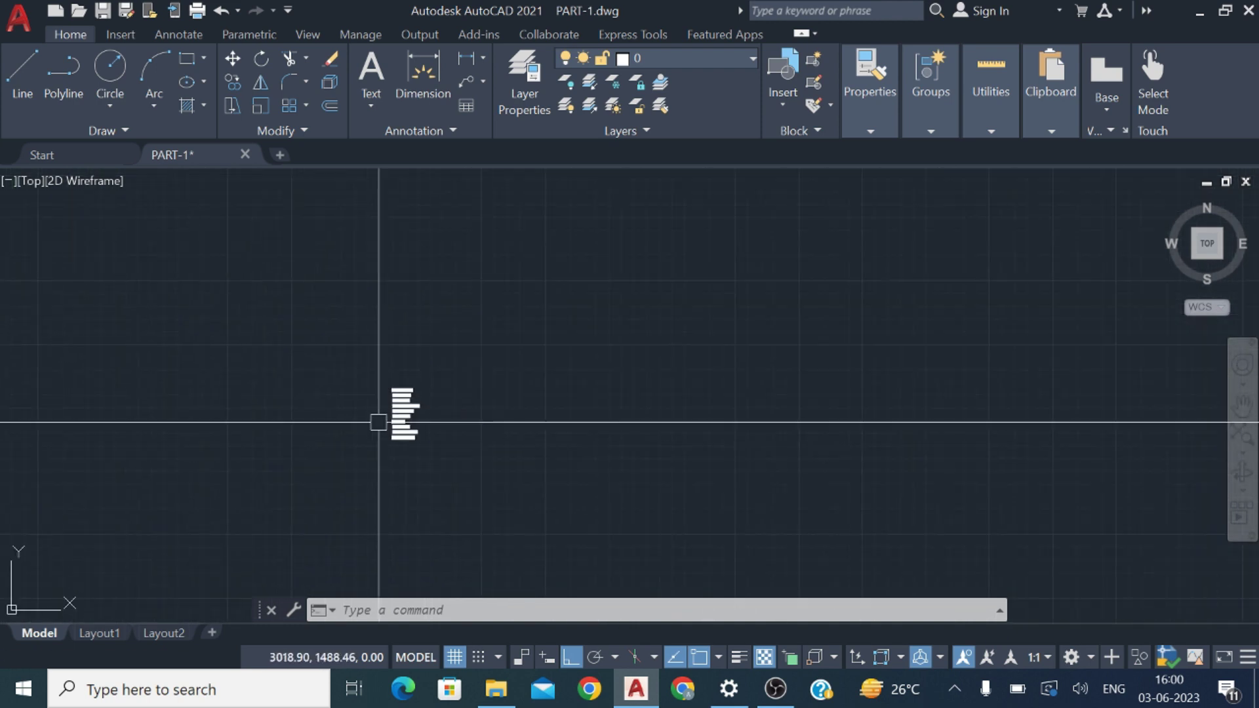
scroll(424, 421, "up", 3)
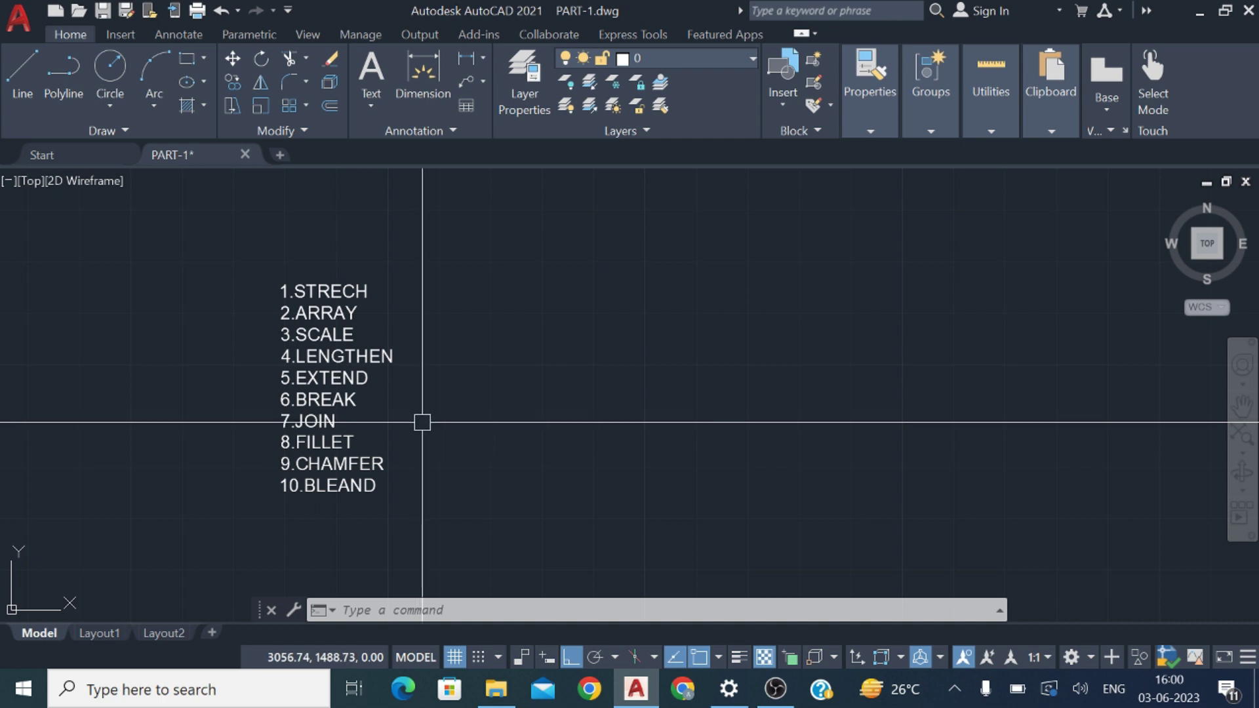
scroll(337, 440, "down", 5)
scroll(341, 443, "up", 5)
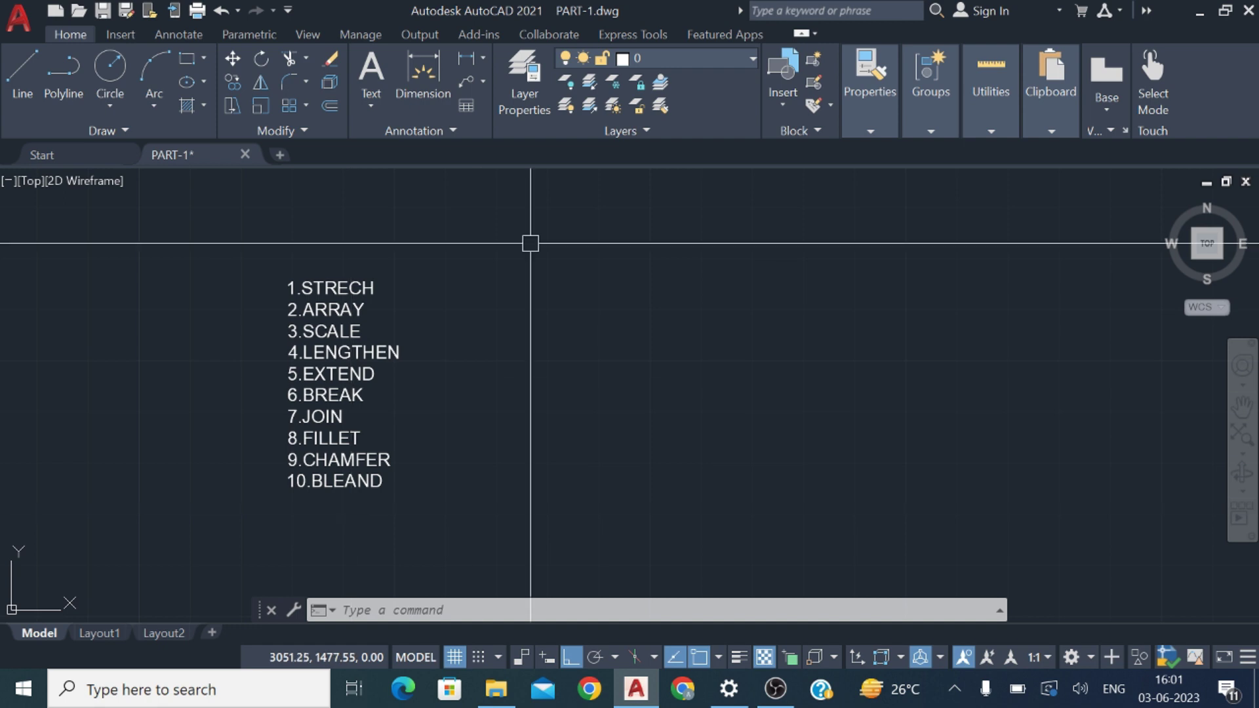
type("c")
key("Escape")
key("Escape")
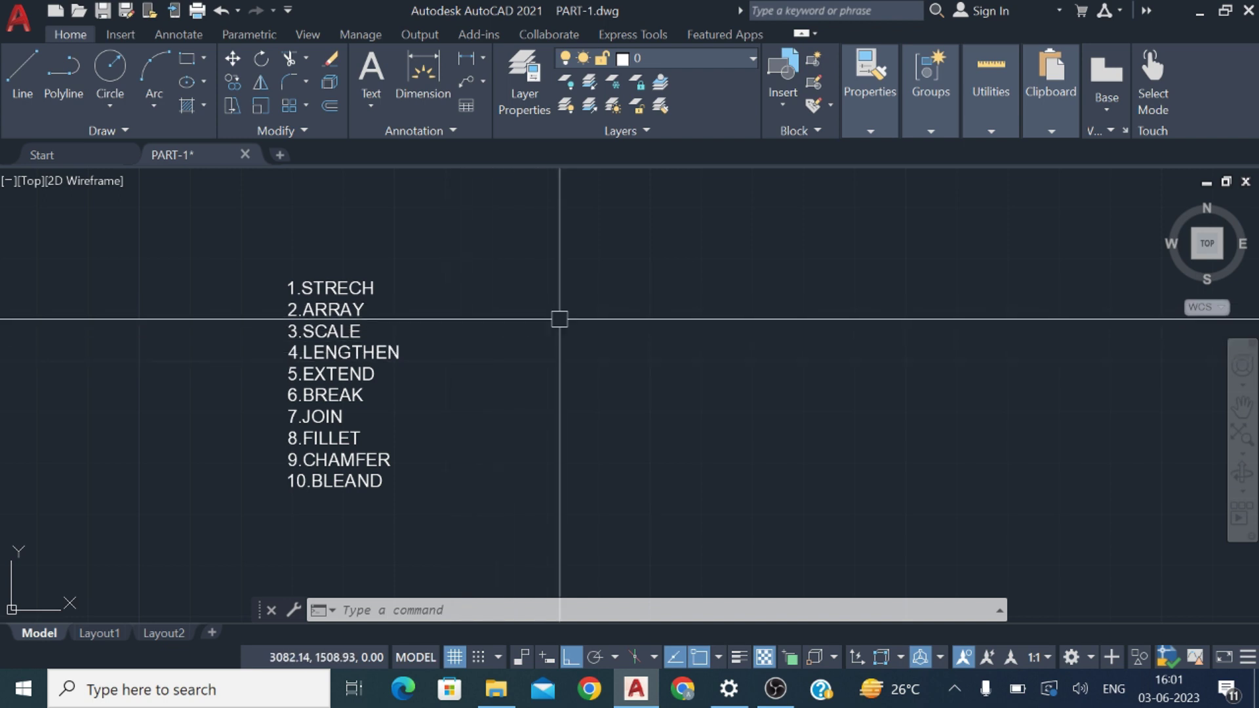
scroll(343, 331, "up", 6)
scroll(389, 302, "down", 4)
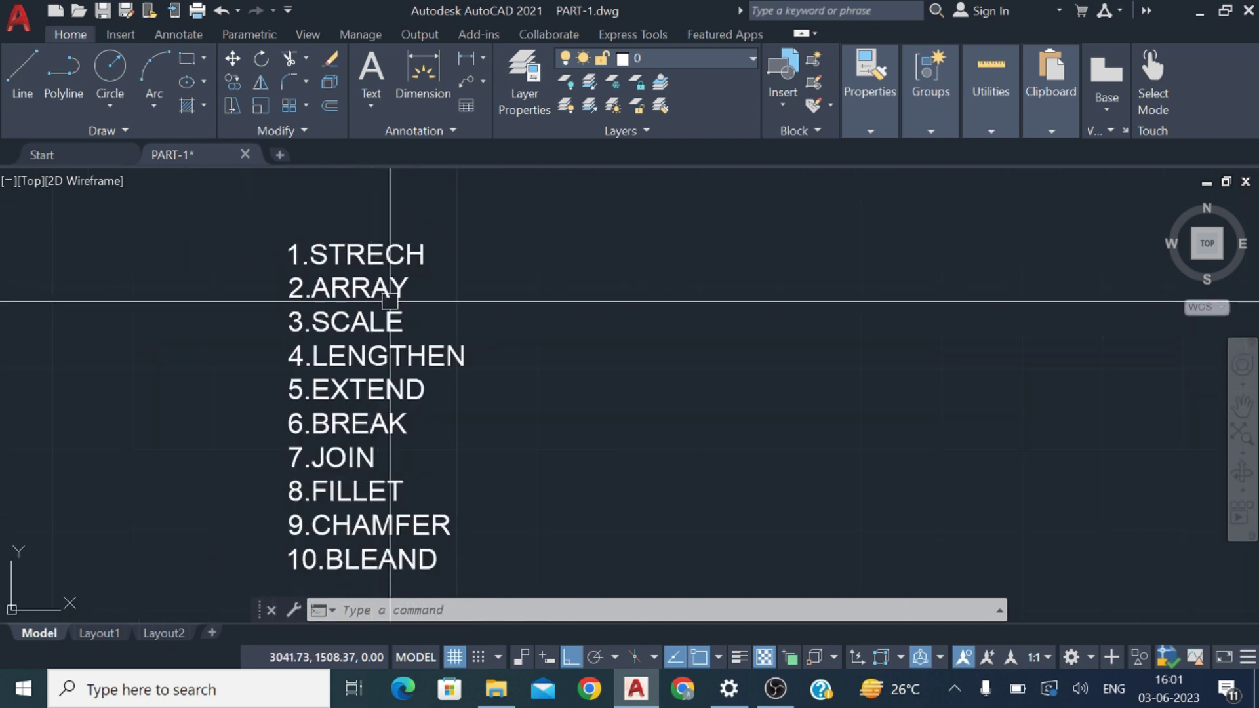
scroll(512, 328, "down", 4)
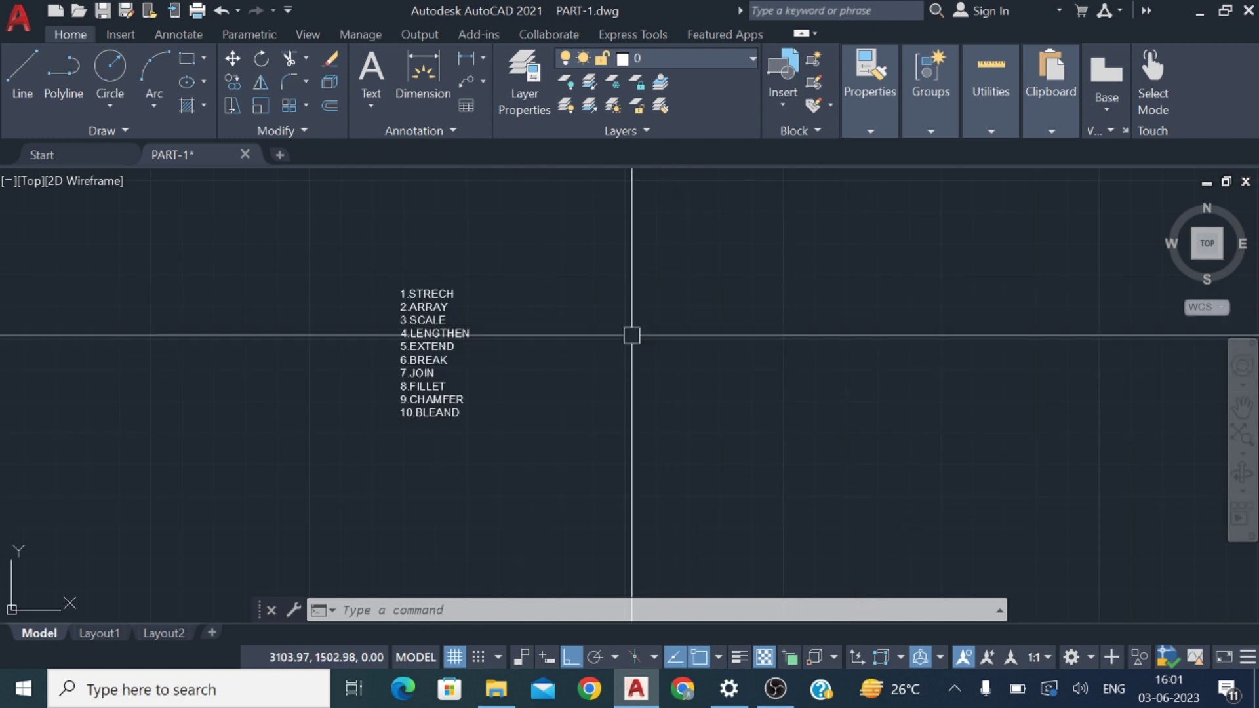
middle_click_drag(599, 449, 587, 404)
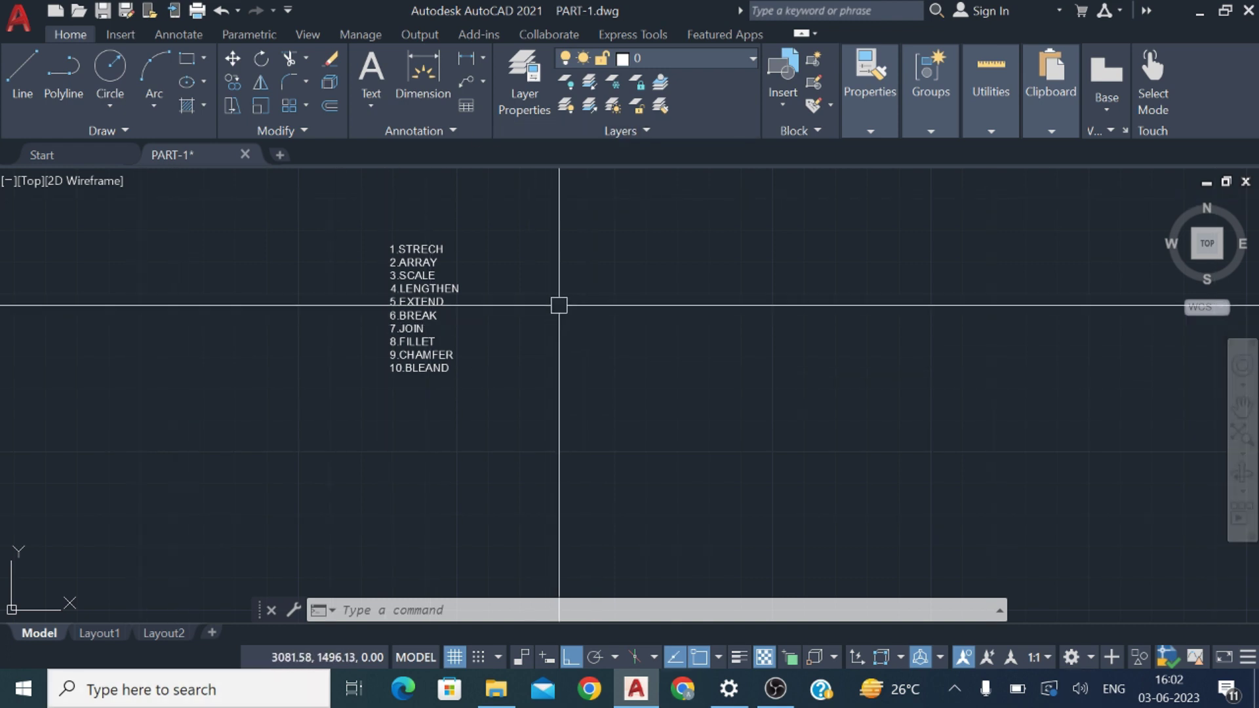
scroll(558, 304, "up", 5)
scroll(564, 303, "down", 5)
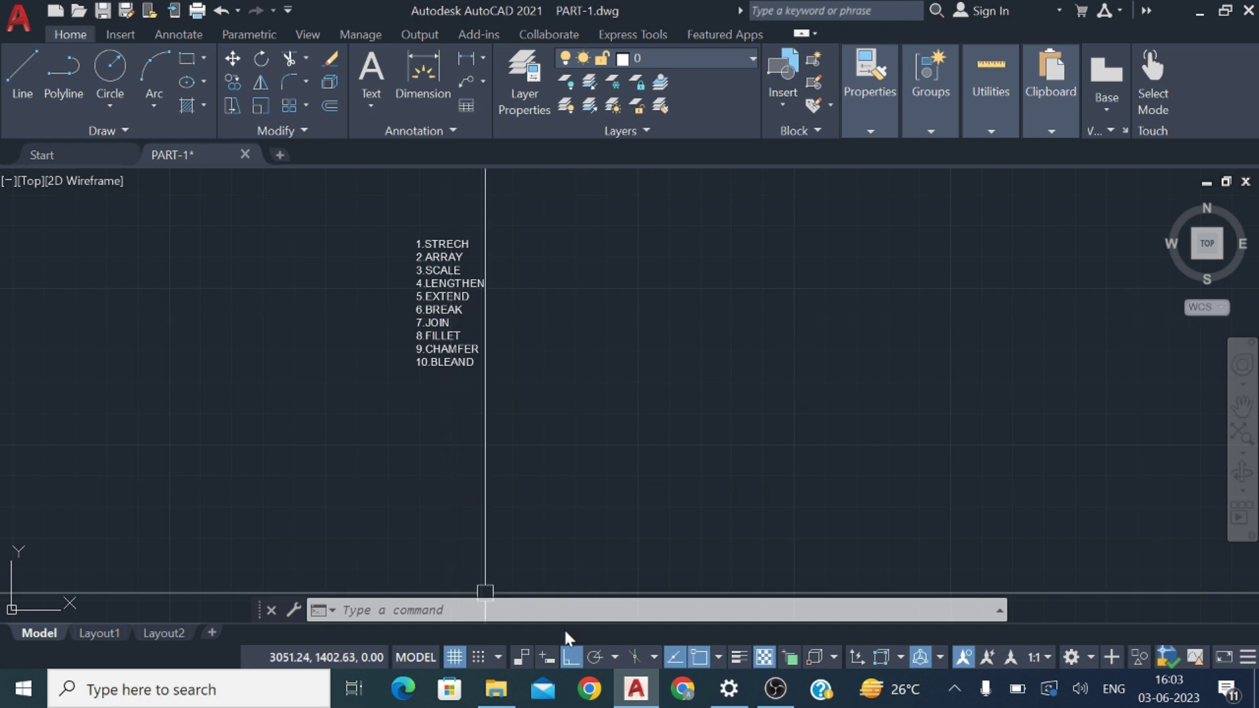
- Draw a small circle in the empty area to the right of the numbered command list
middle_click_drag(632, 270, 310, 292)
scroll(380, 344, "up", 5)
type("c")
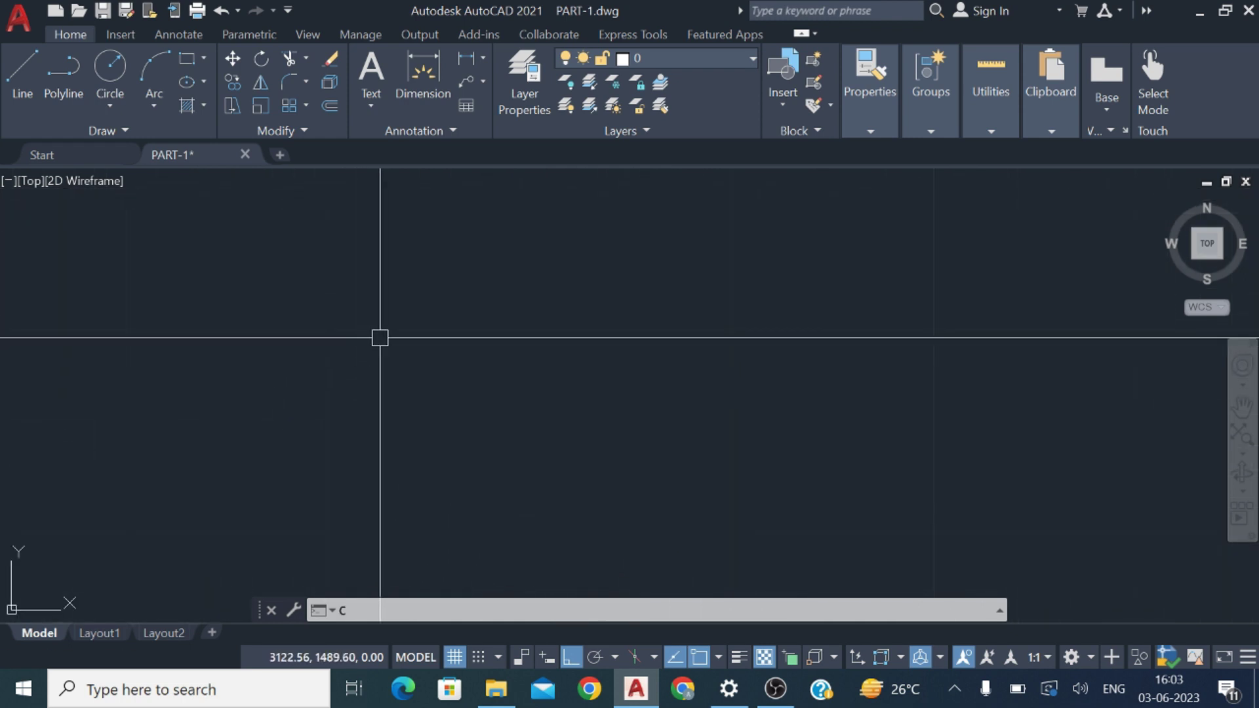
key("Return")
left_click(443, 297)
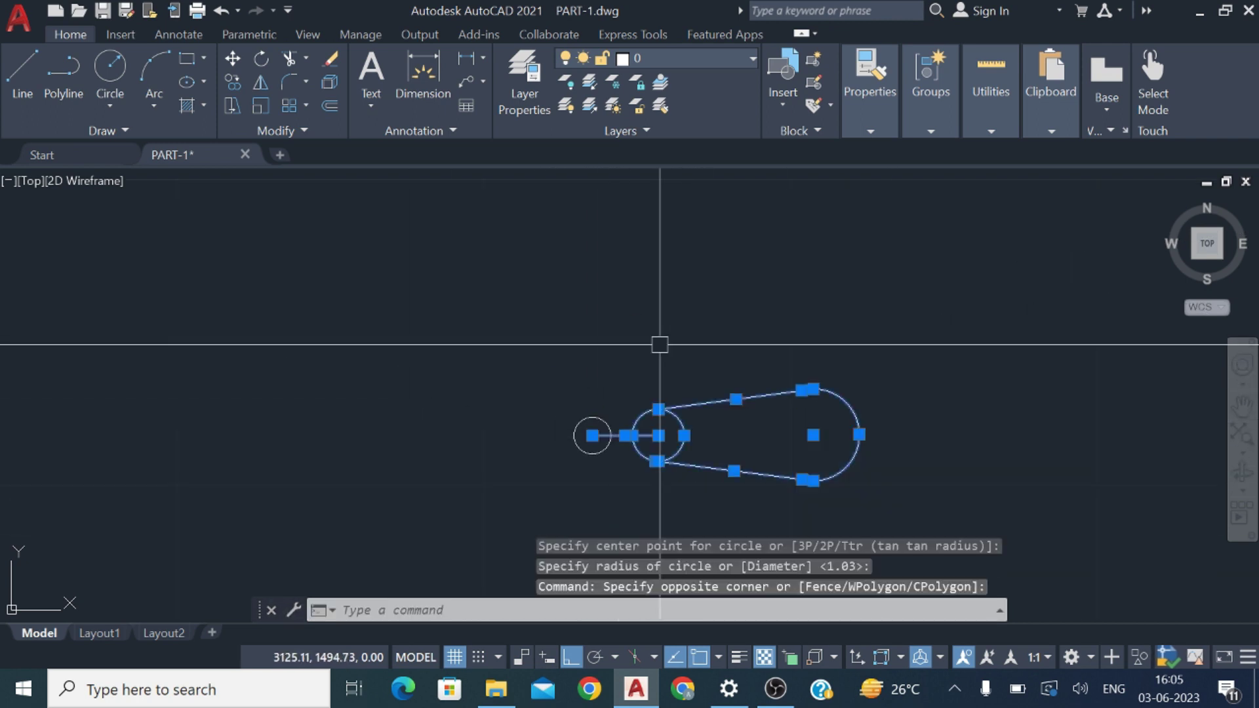
- Create a polar array of the selected petal outline around the centre of the small circle
type("ar")
key("Return")
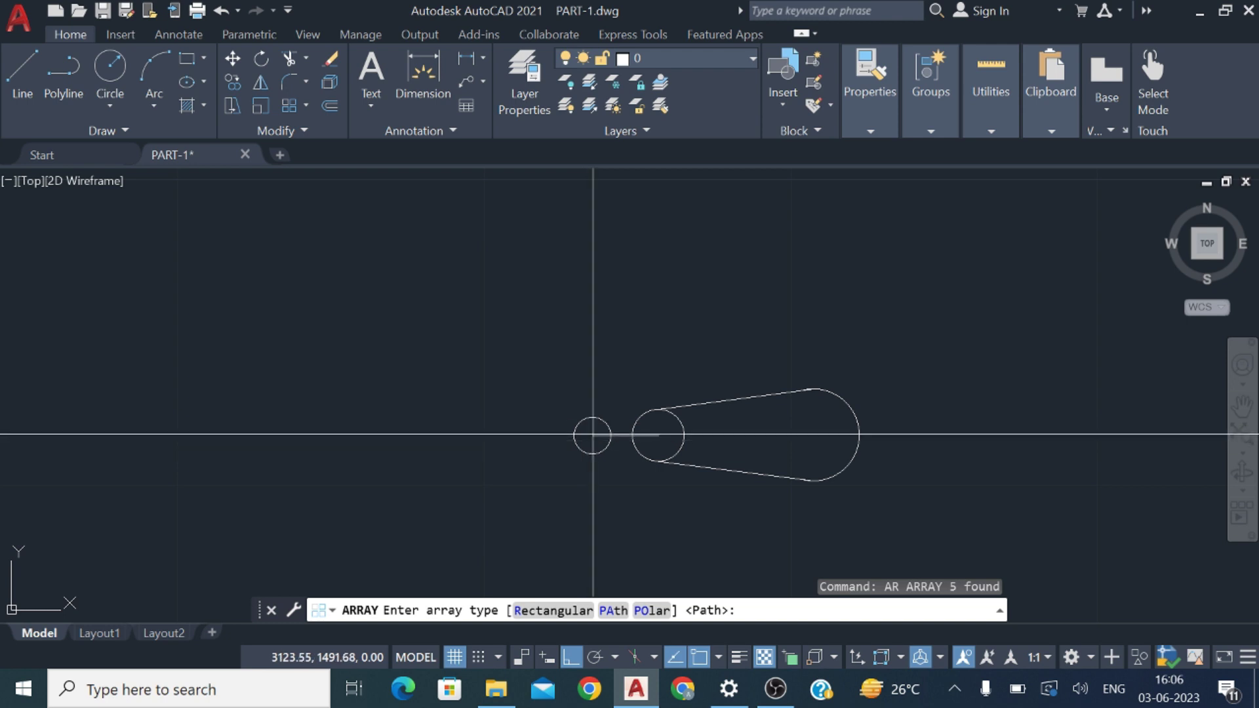
left_click(651, 610)
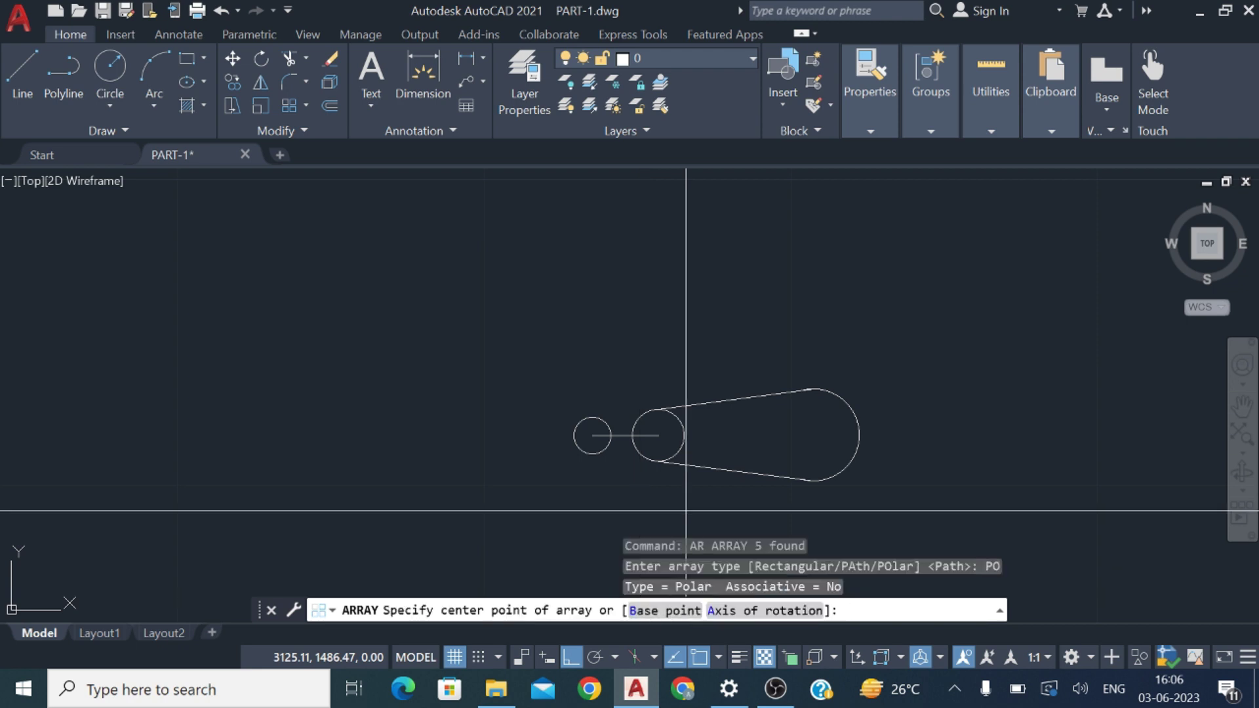
left_click(592, 436)
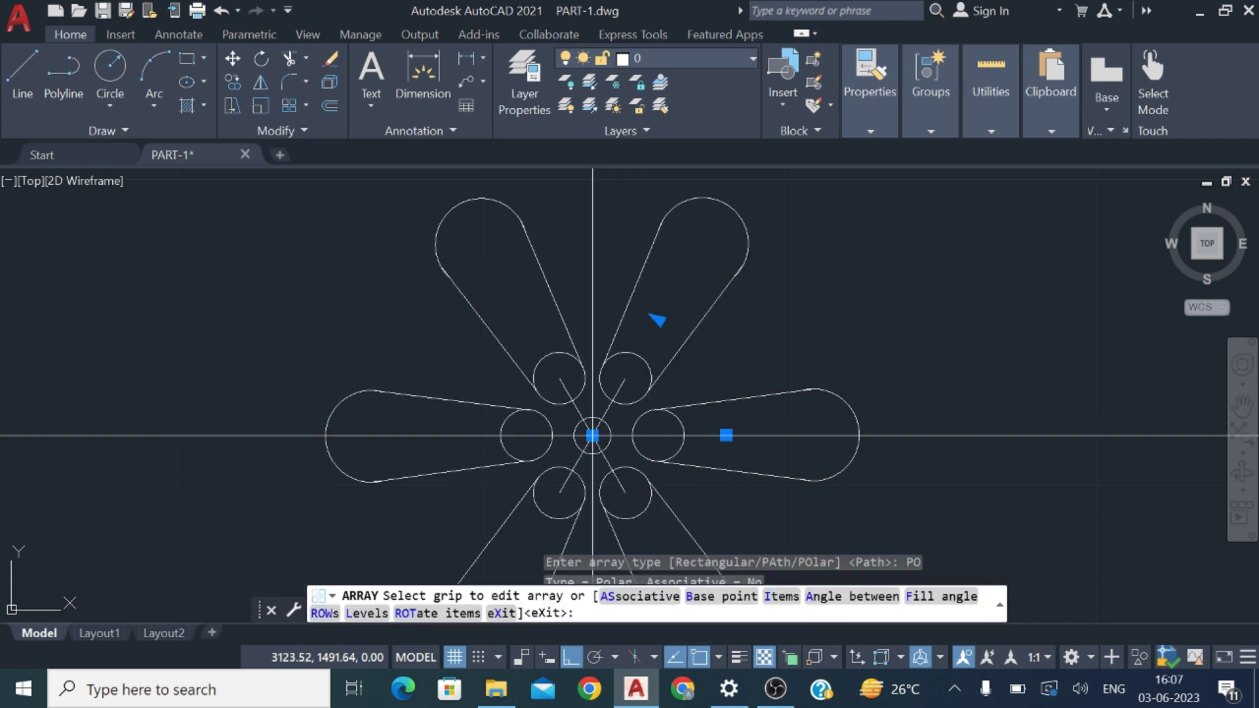
scroll(620, 439, "down", 8)
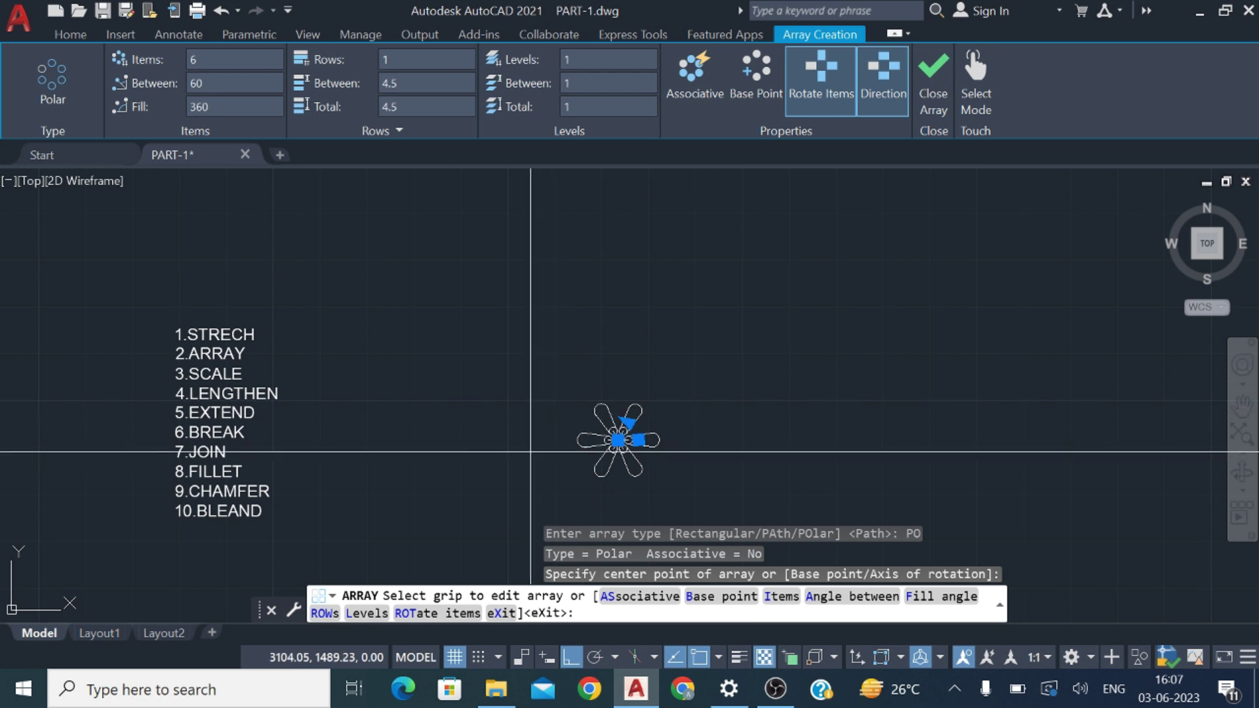
scroll(531, 452, "up", 4)
scroll(459, 368, "down", 3)
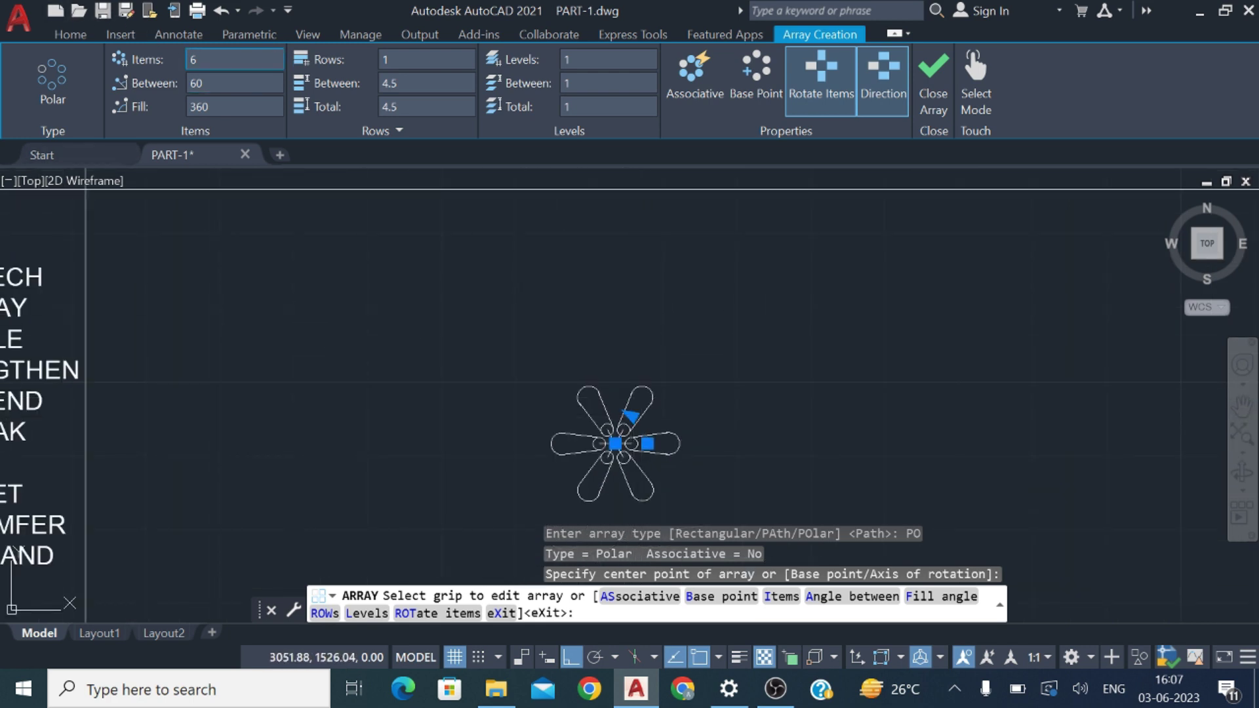
- Set the polar array to 3 items and end the array command
left_click(223, 59)
type("3")
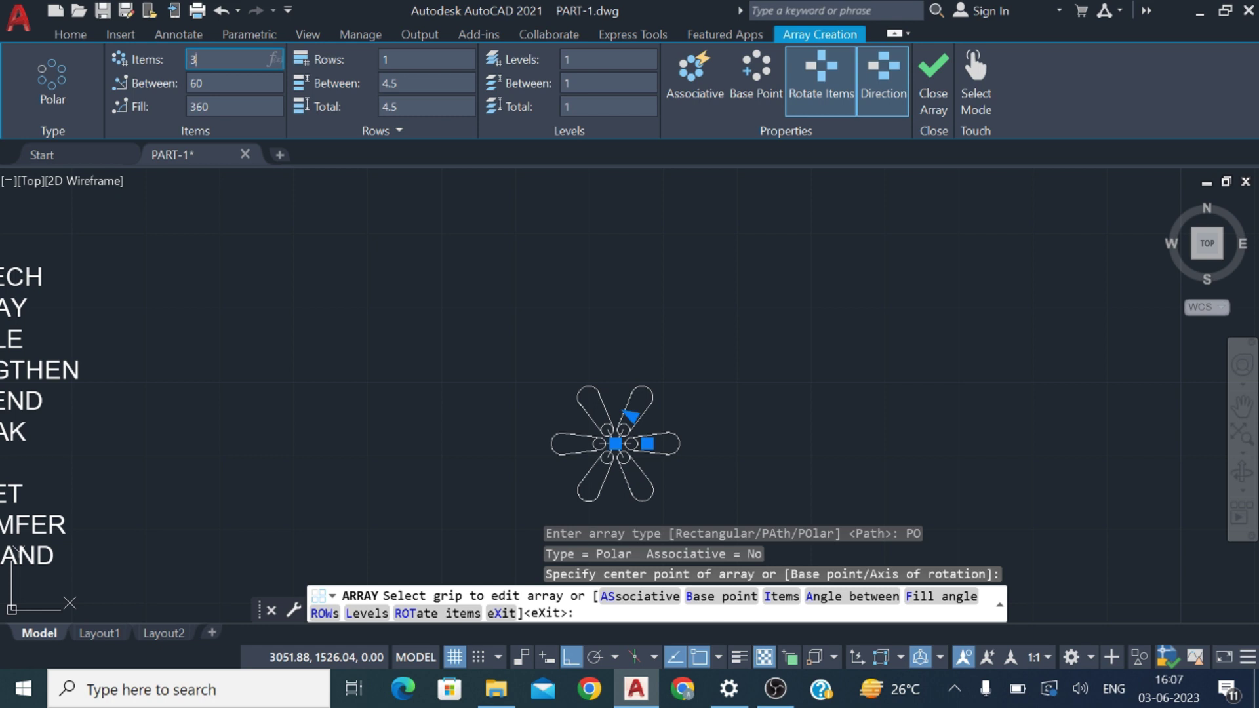
key("Return")
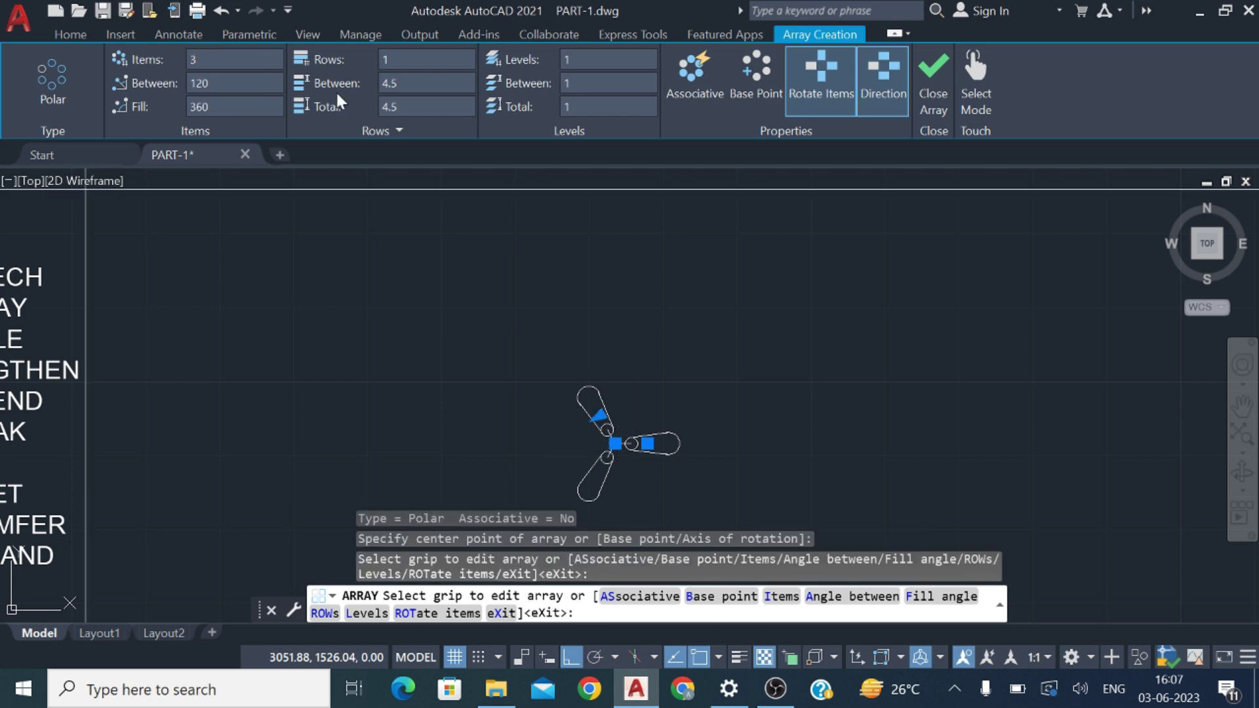
key("Escape")
scroll(628, 450, "up", 5)
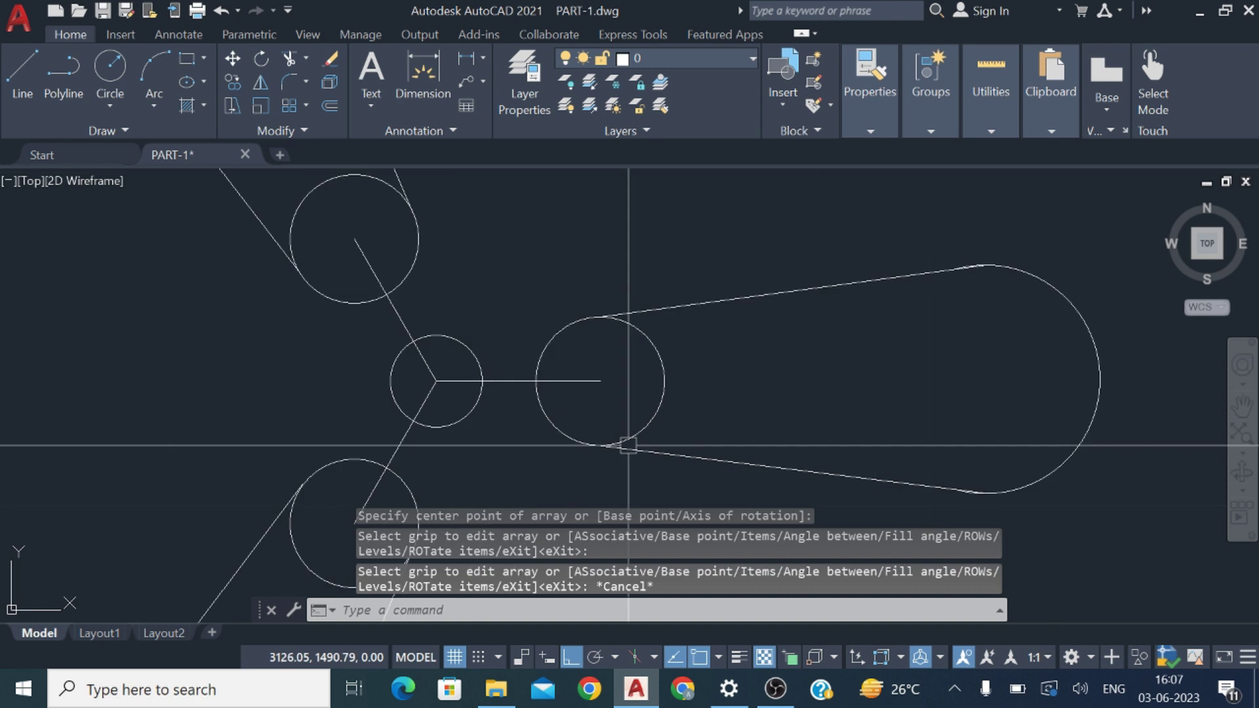
scroll(491, 375, "down", 4)
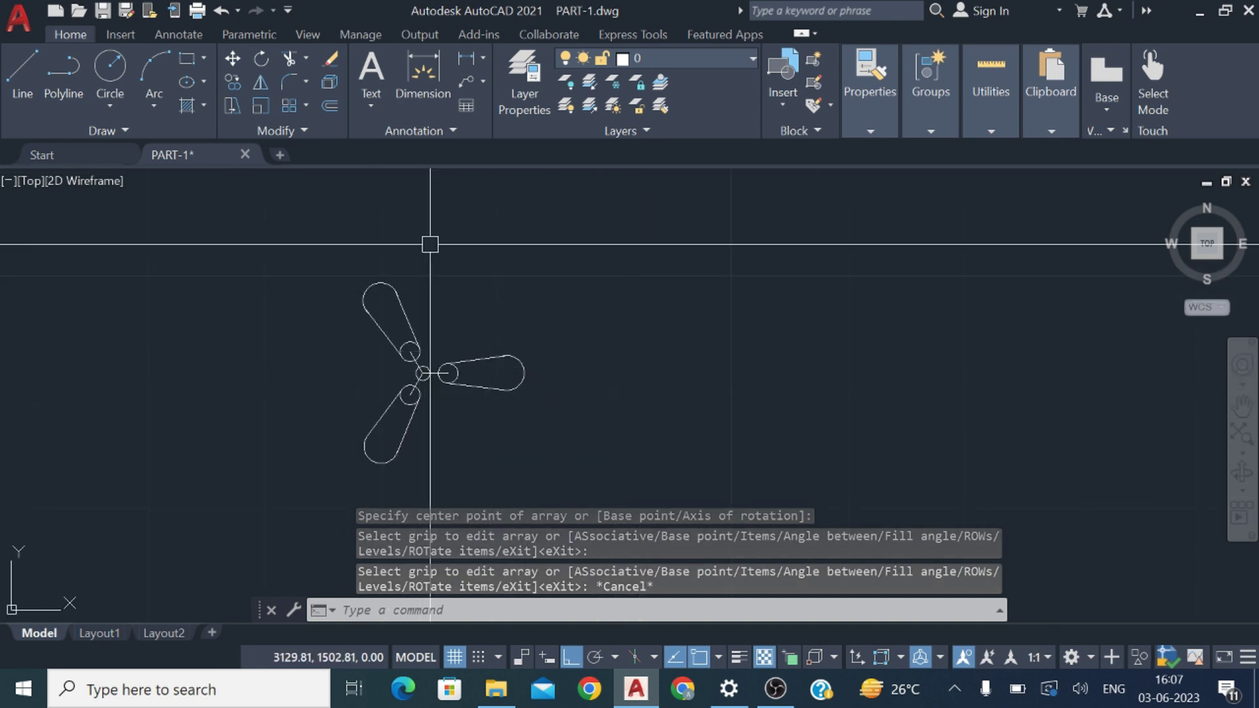
scroll(498, 210, "down", 4)
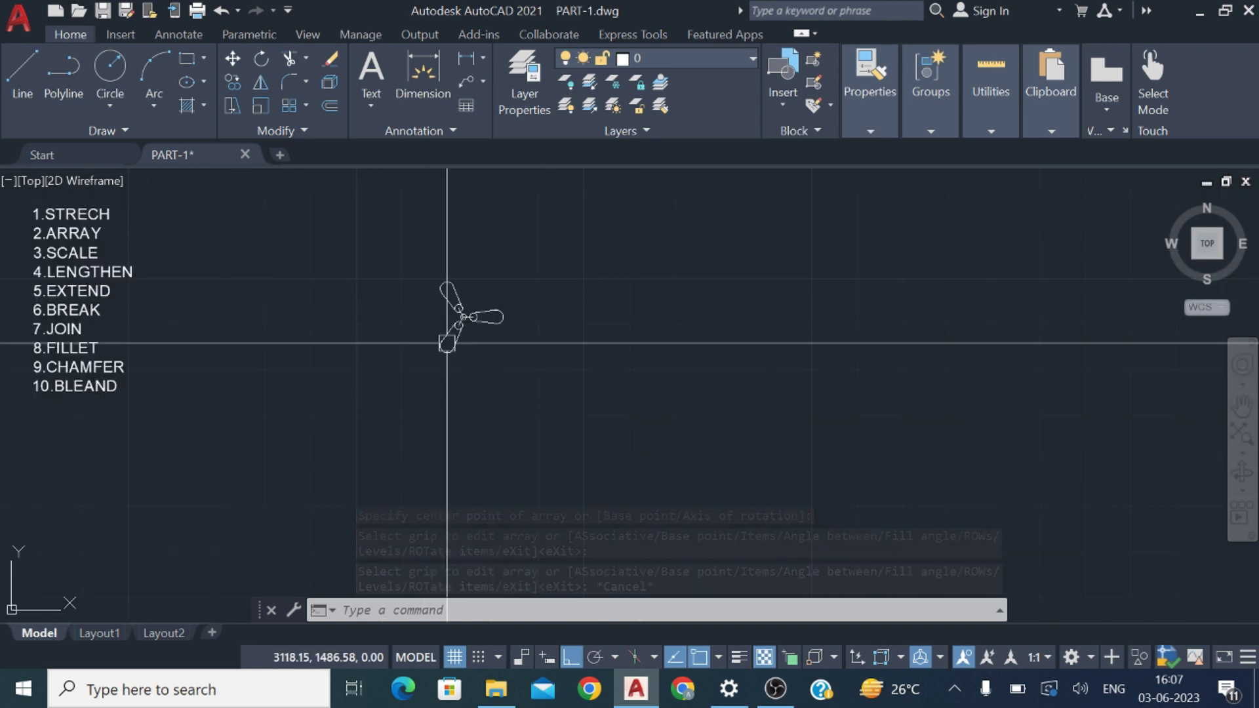
- Erase the whole three-petal figure
scroll(450, 343, "up", 5)
scroll(470, 351, "down", 4)
middle_click_drag(473, 318, 399, 422)
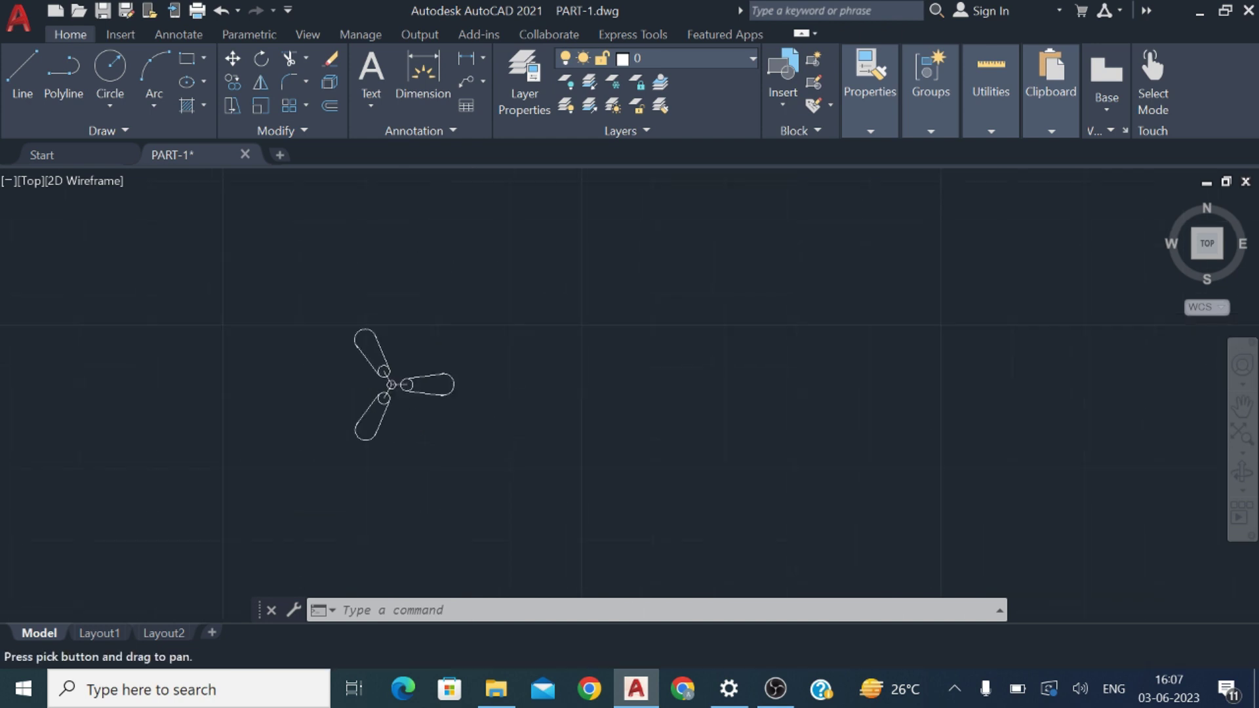
left_click(281, 278)
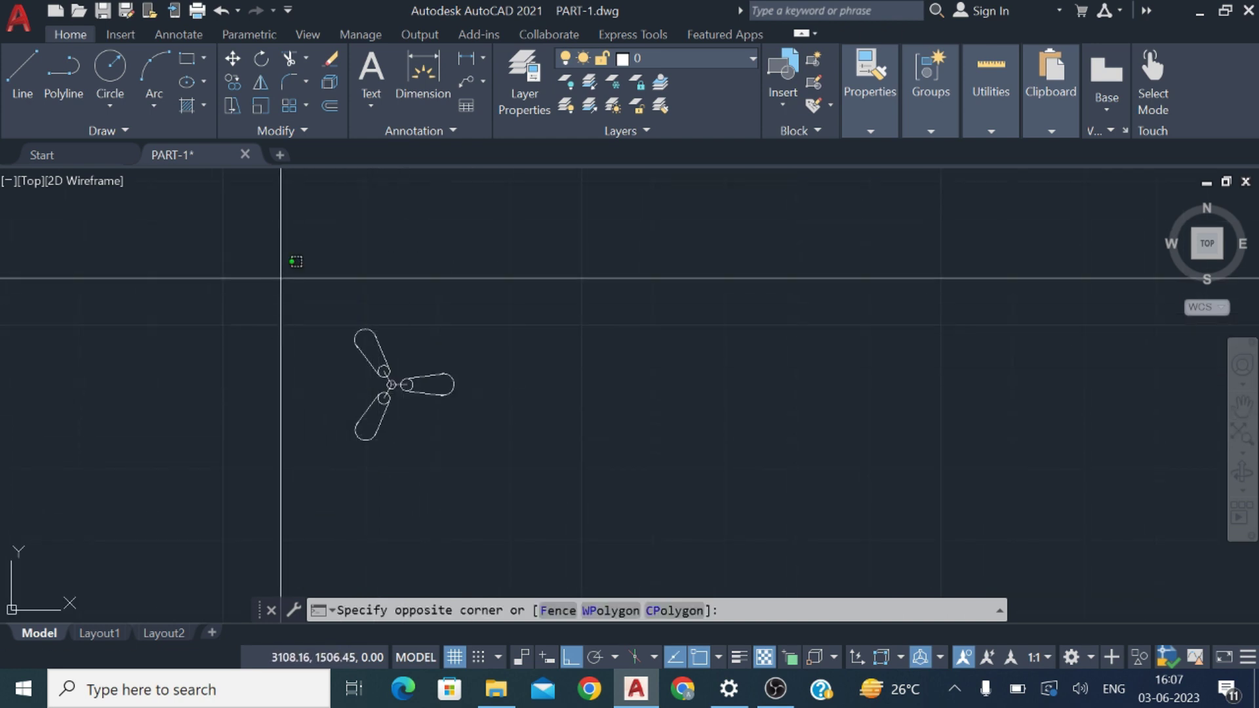
left_click(528, 481)
key("Delete")
- Draw a narrow upright rectangle about 2.4 wide and 6.9 tall in the empty area beside the command list
type("R")
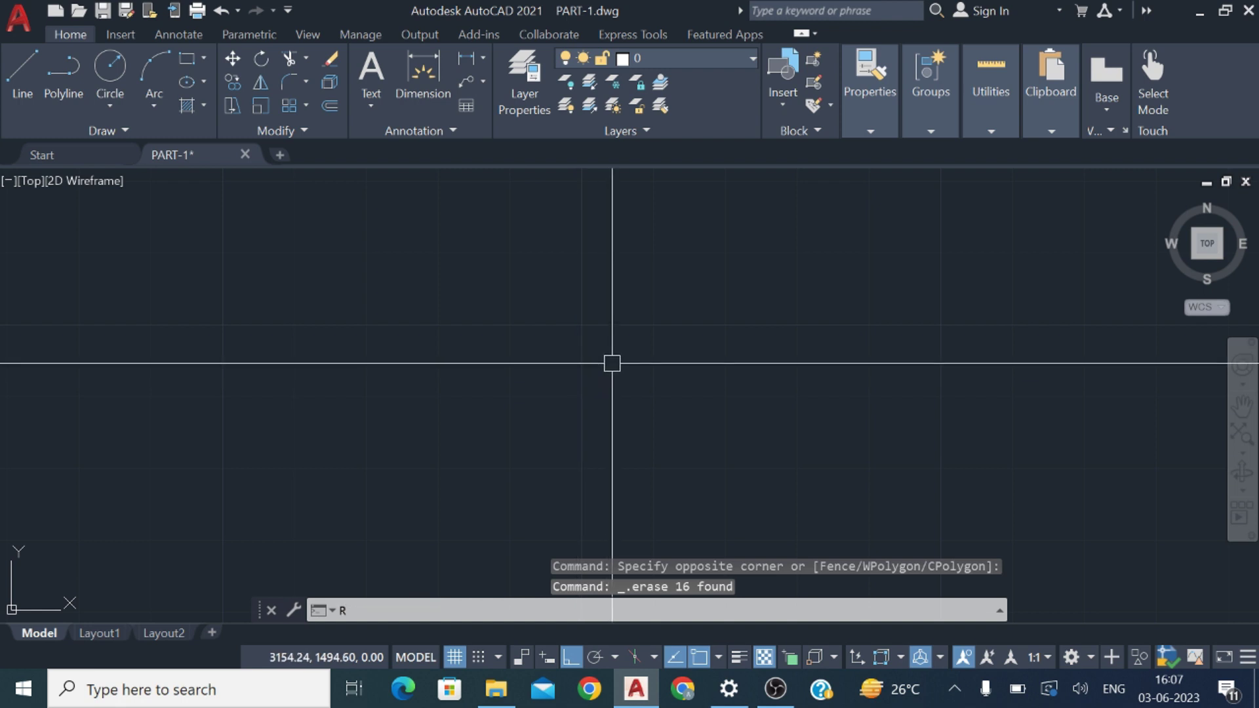
type("EC")
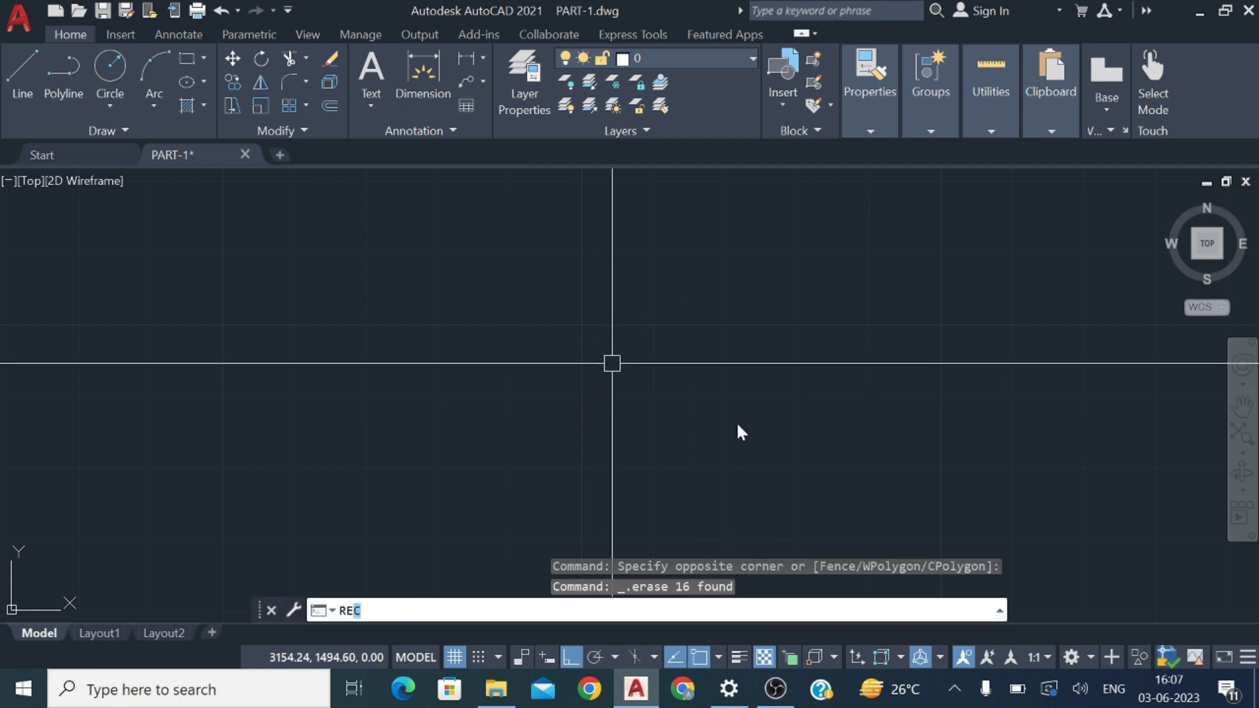
left_click(737, 422)
left_click(460, 289)
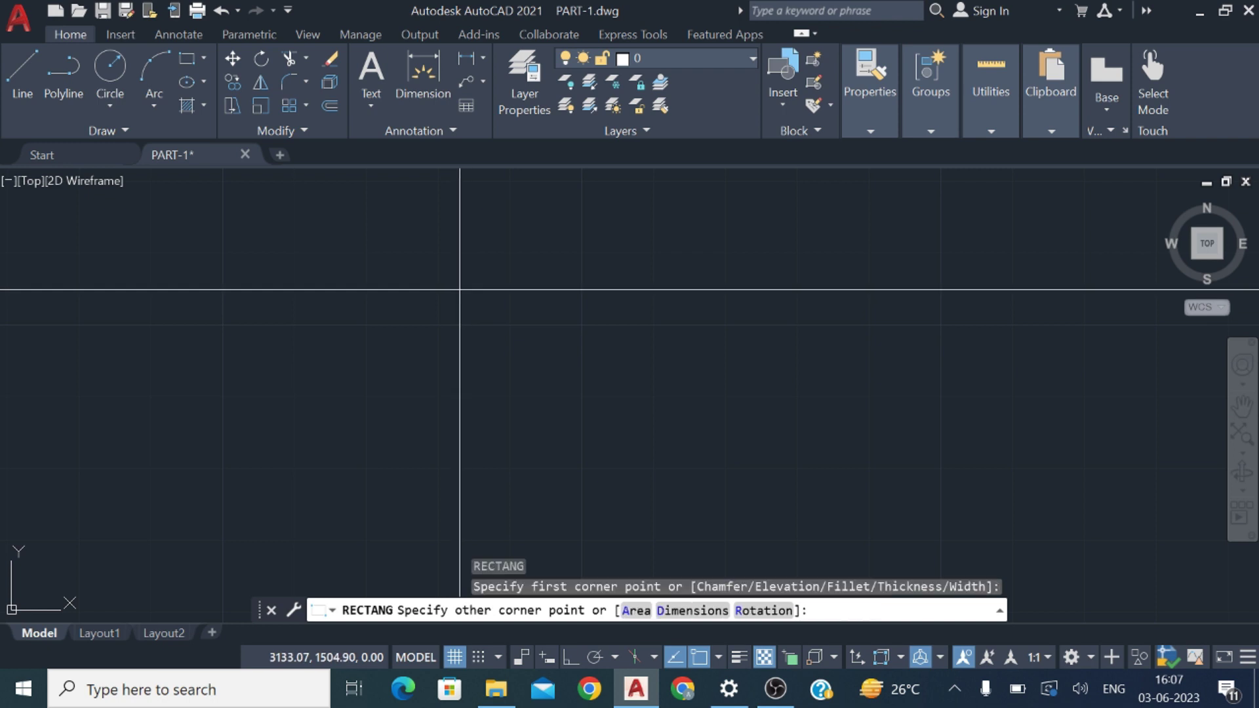
left_click(476, 339)
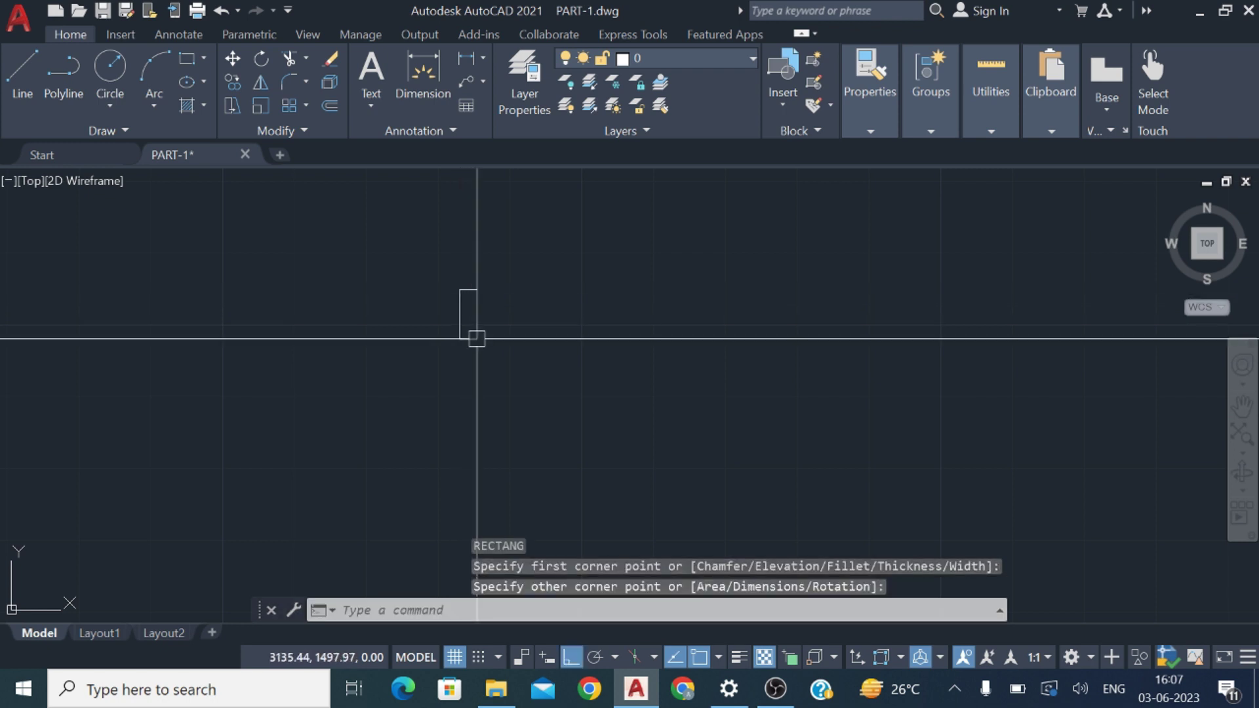
- Create a rectangular array from the narrow upright rectangle
scroll(479, 324, "up", 5)
scroll(471, 313, "down", 7)
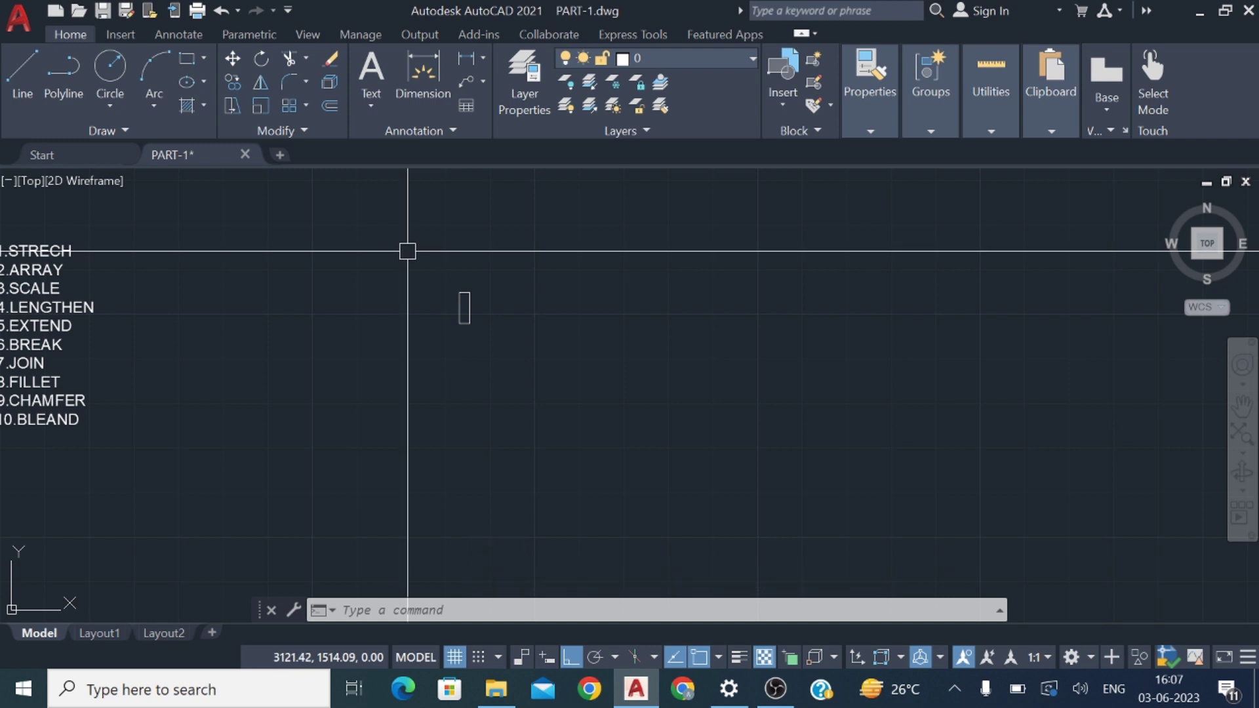
middle_click_drag(485, 316, 651, 315)
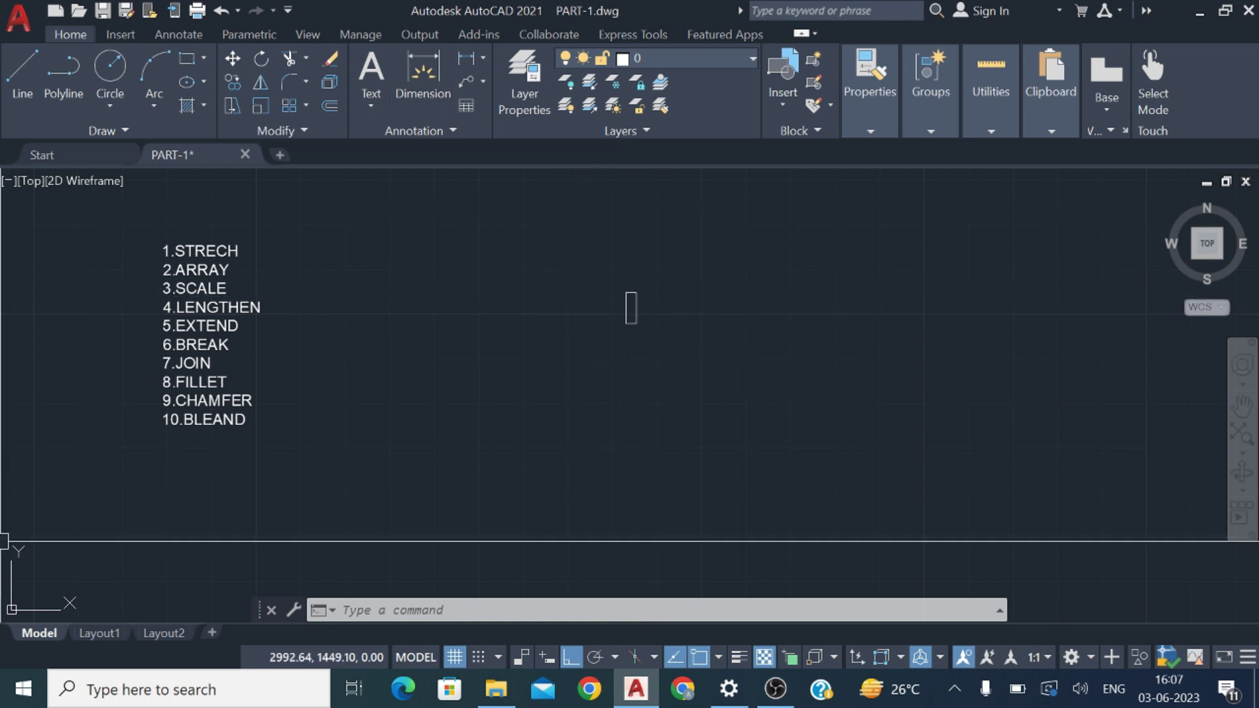
scroll(601, 342, "up", 4)
scroll(737, 253, "down", 4)
scroll(697, 323, "up", 4)
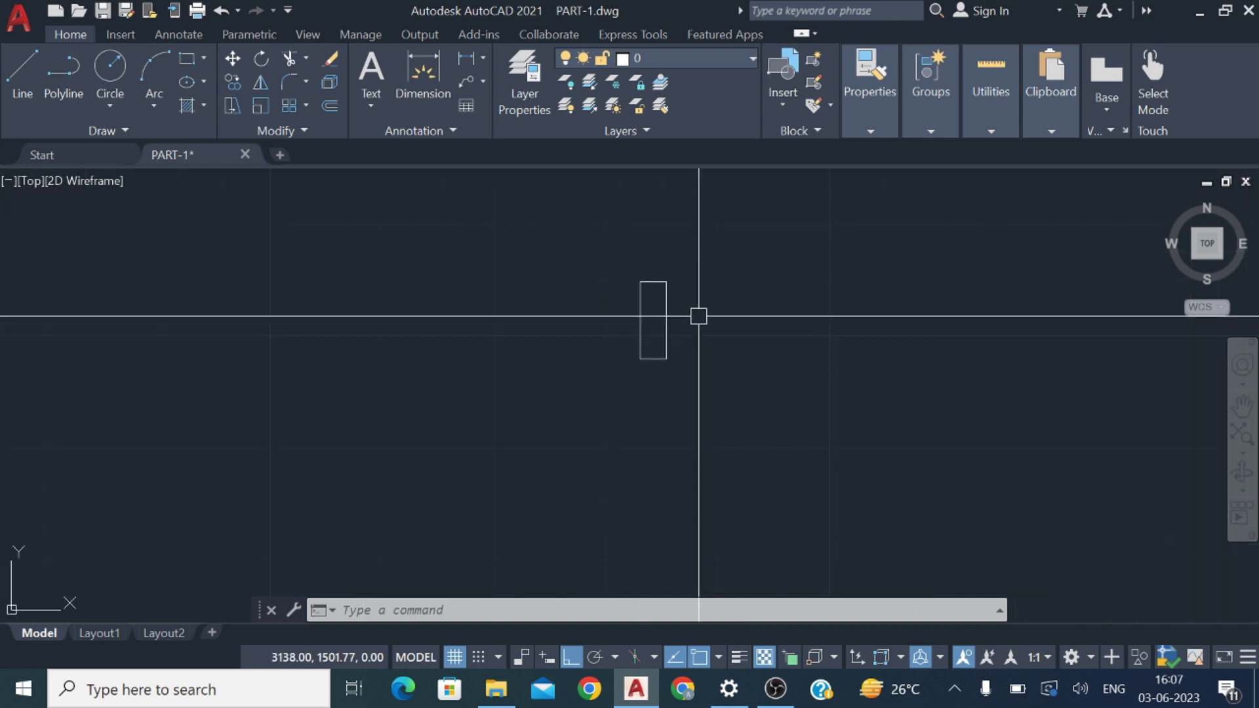
left_click(737, 427)
left_click(556, 207)
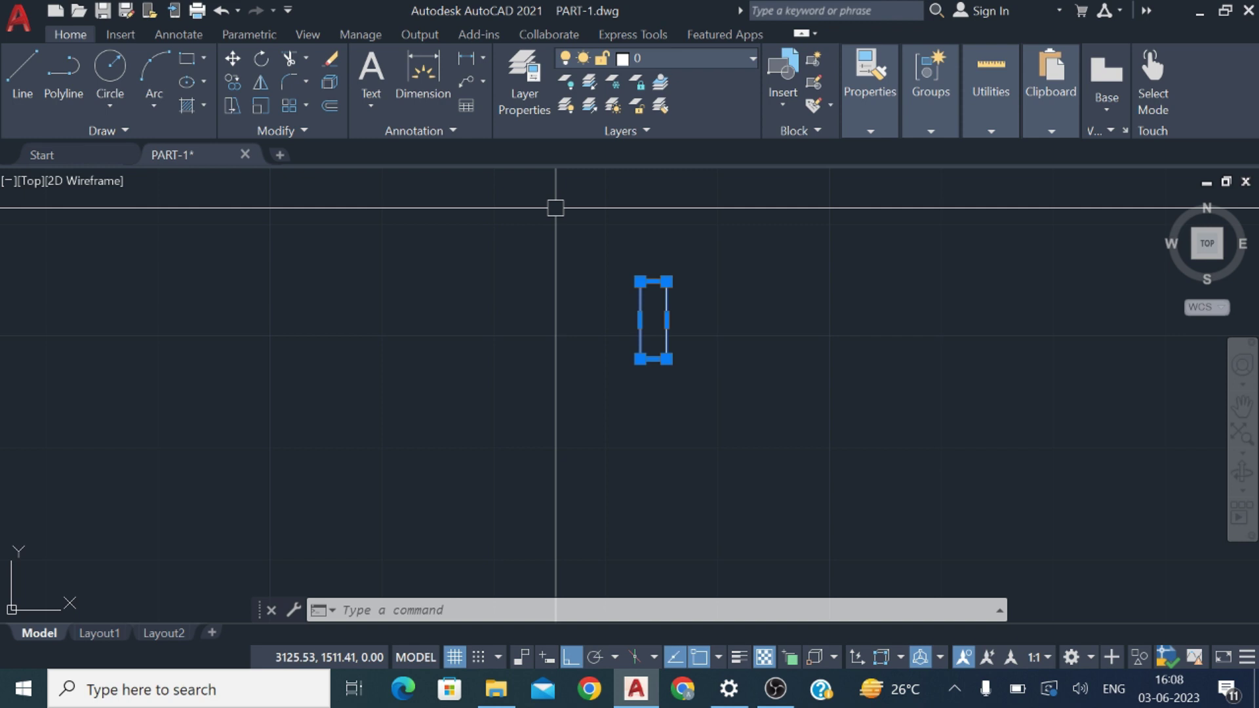
type("AR")
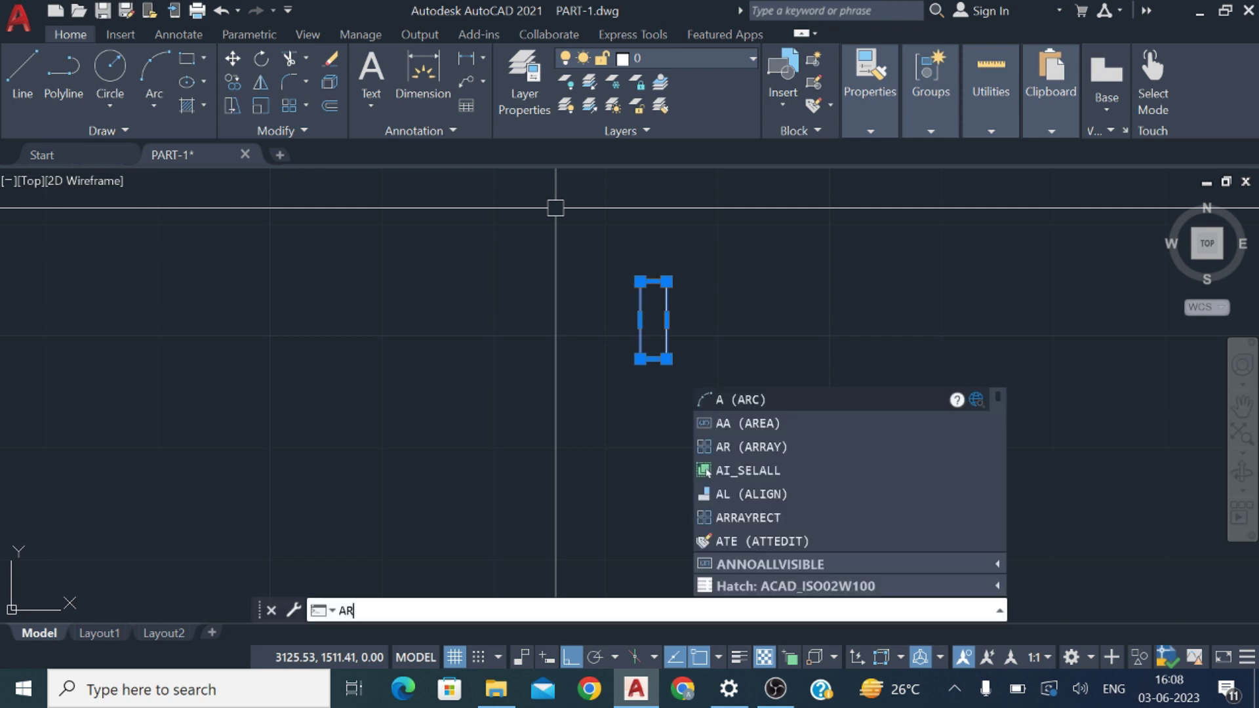
key("Return")
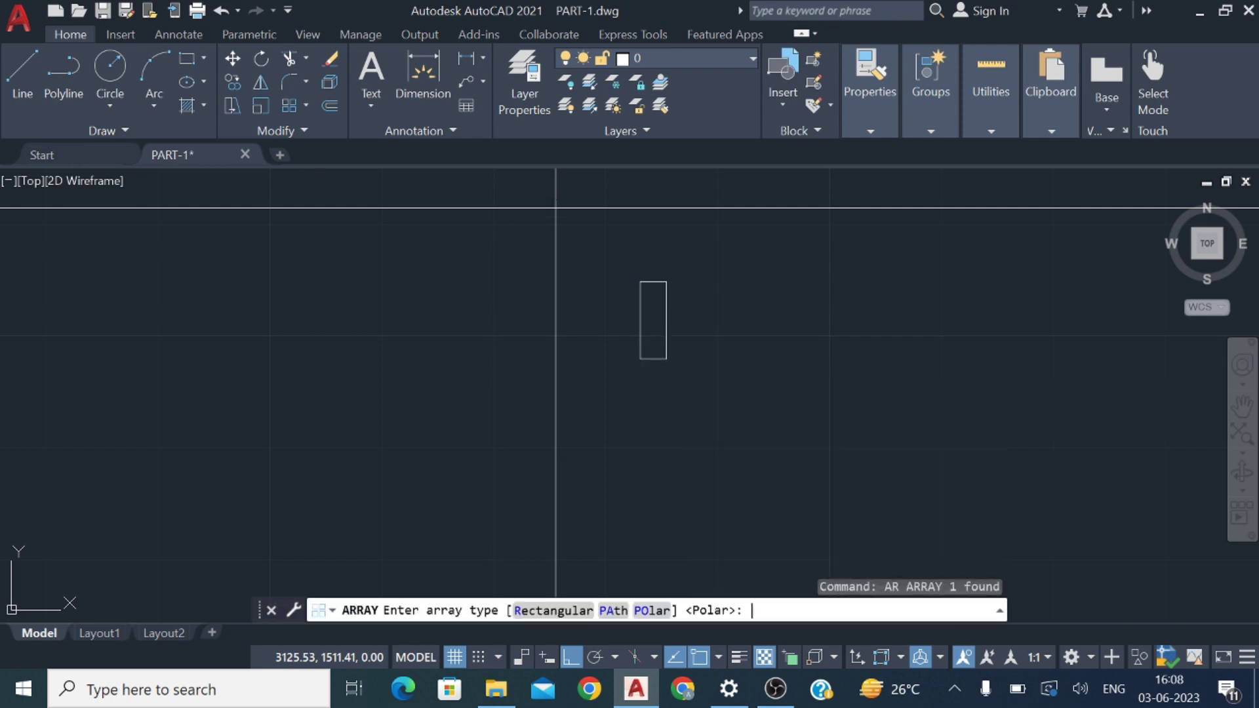
left_click(551, 612)
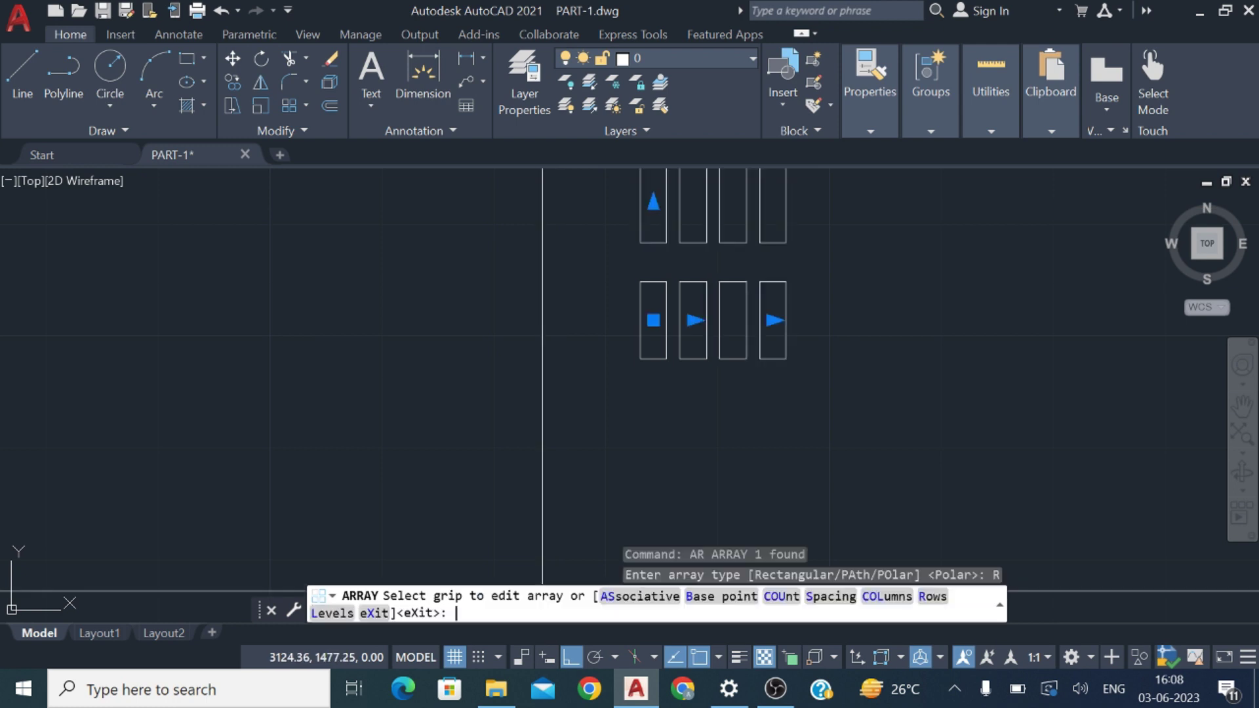
- Reduce the rectangular array to 1 column and 1 row
scroll(612, 233, "down", 2)
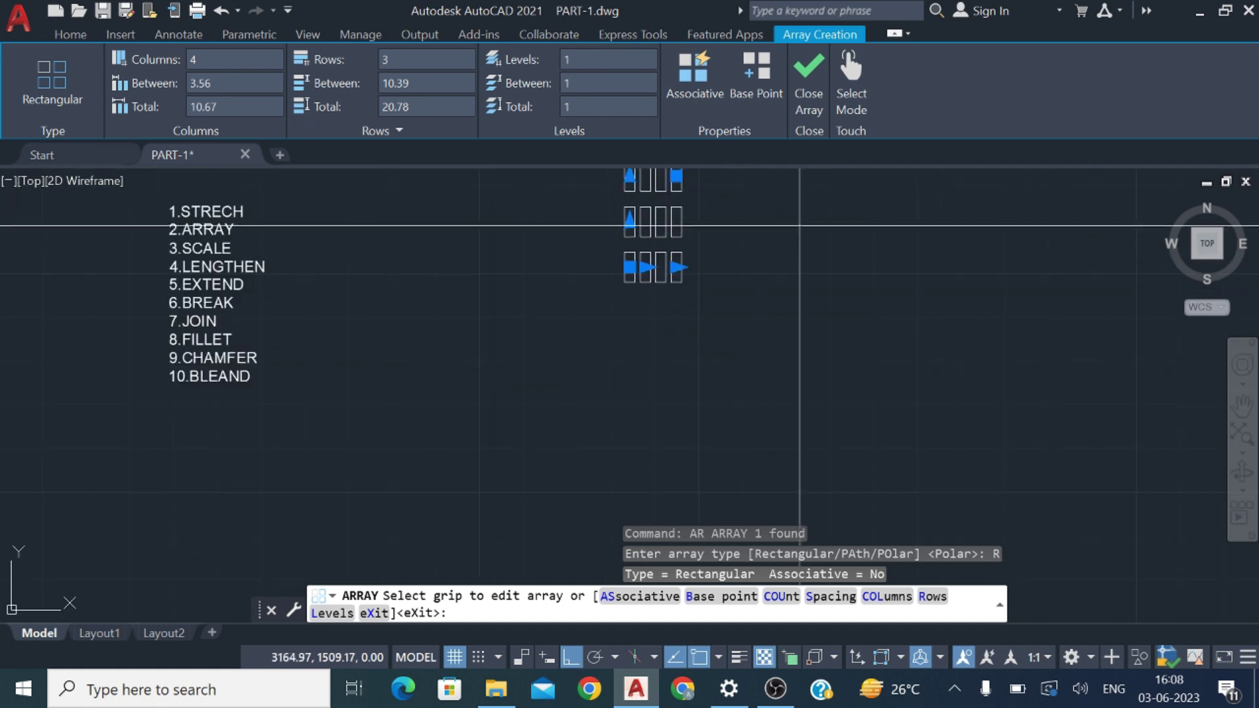
middle_click_drag(806, 236, 807, 351)
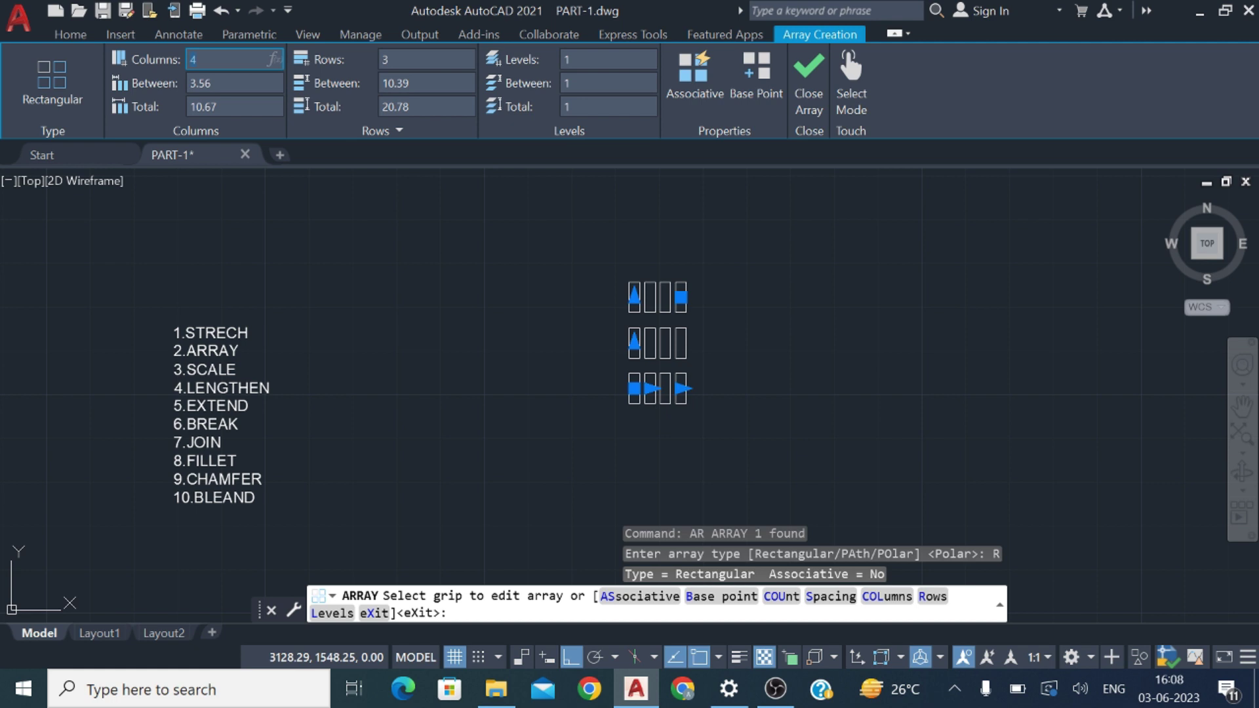
key("Return")
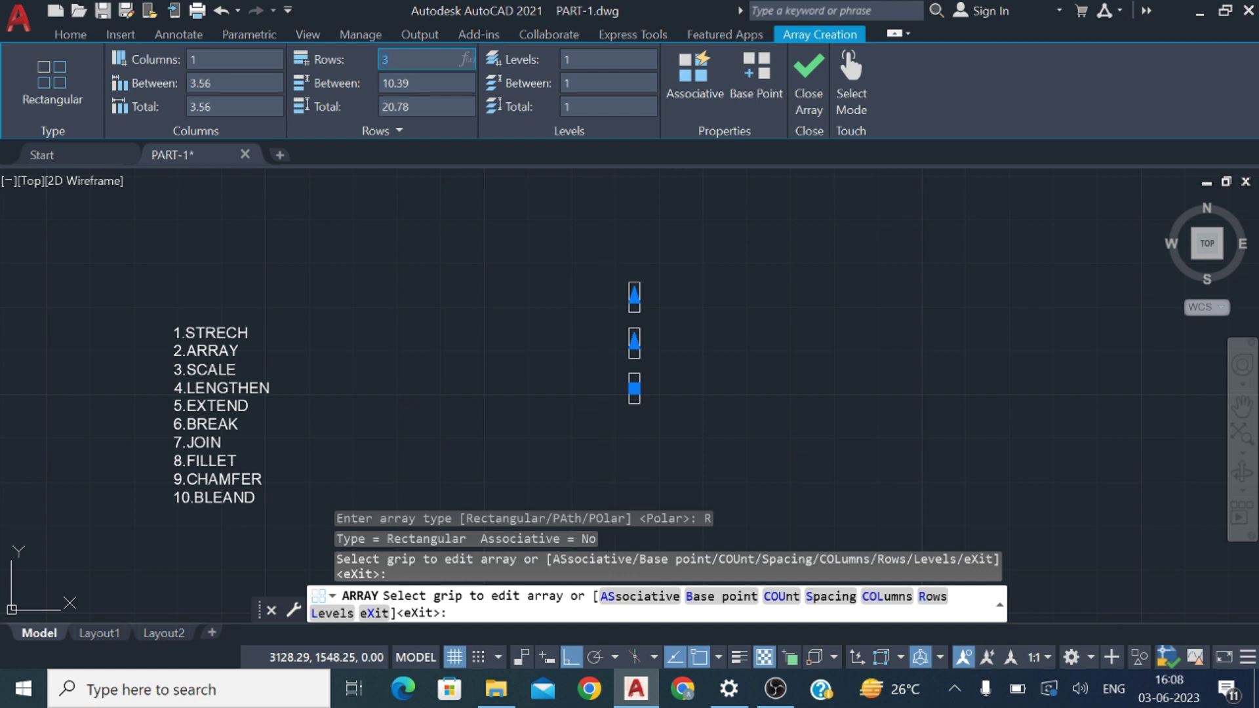
type("1")
key("Return")
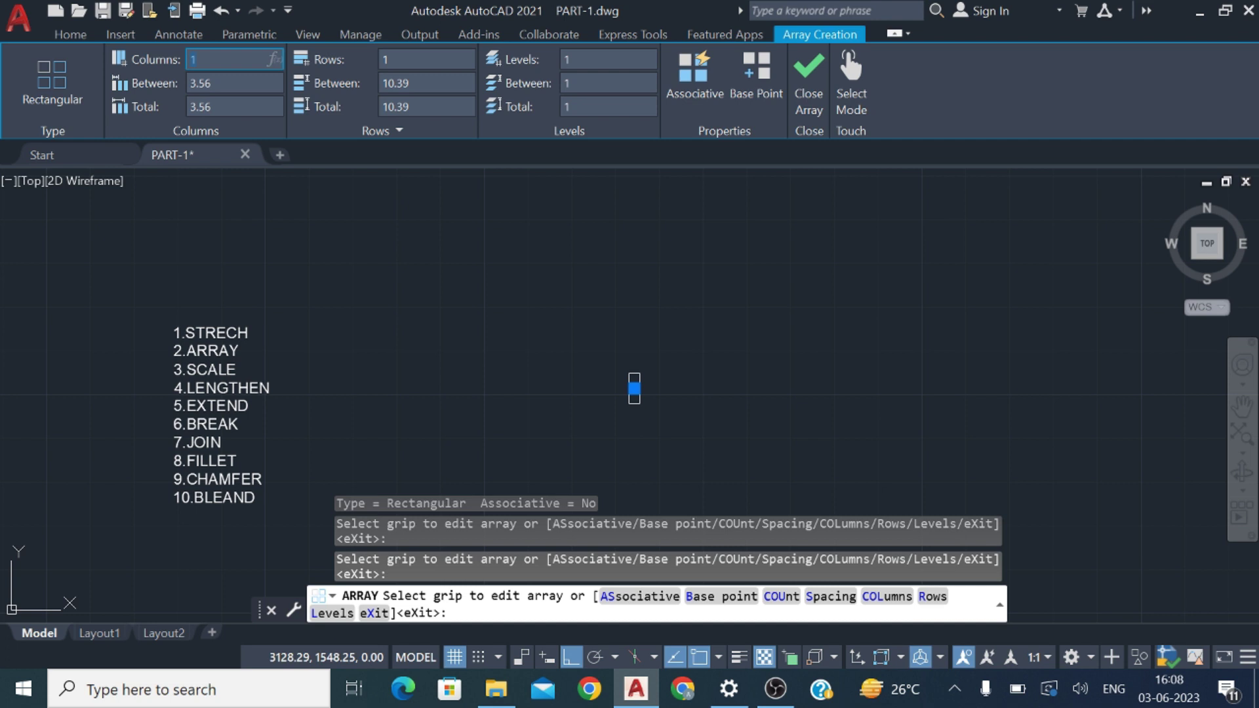
- Set the array to 10 columns with a column spacing of 5 and finish it
key("Return")
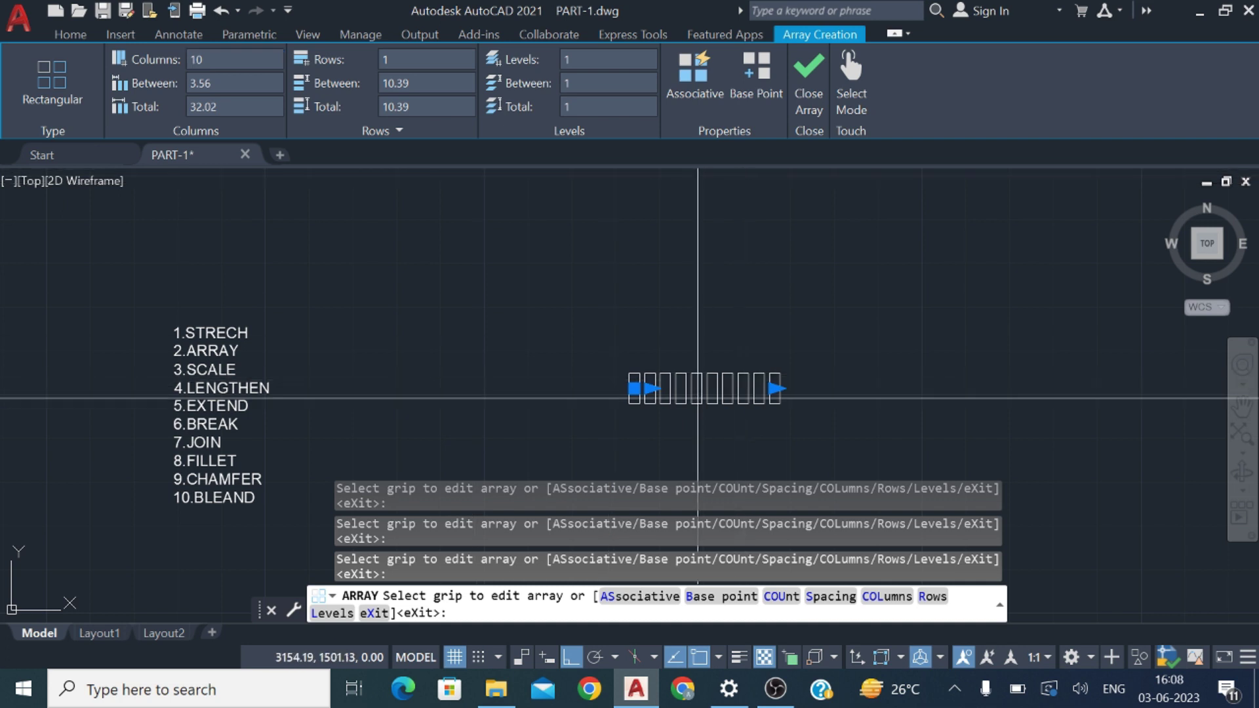
scroll(689, 393, "up", 8)
scroll(690, 393, "down", 6)
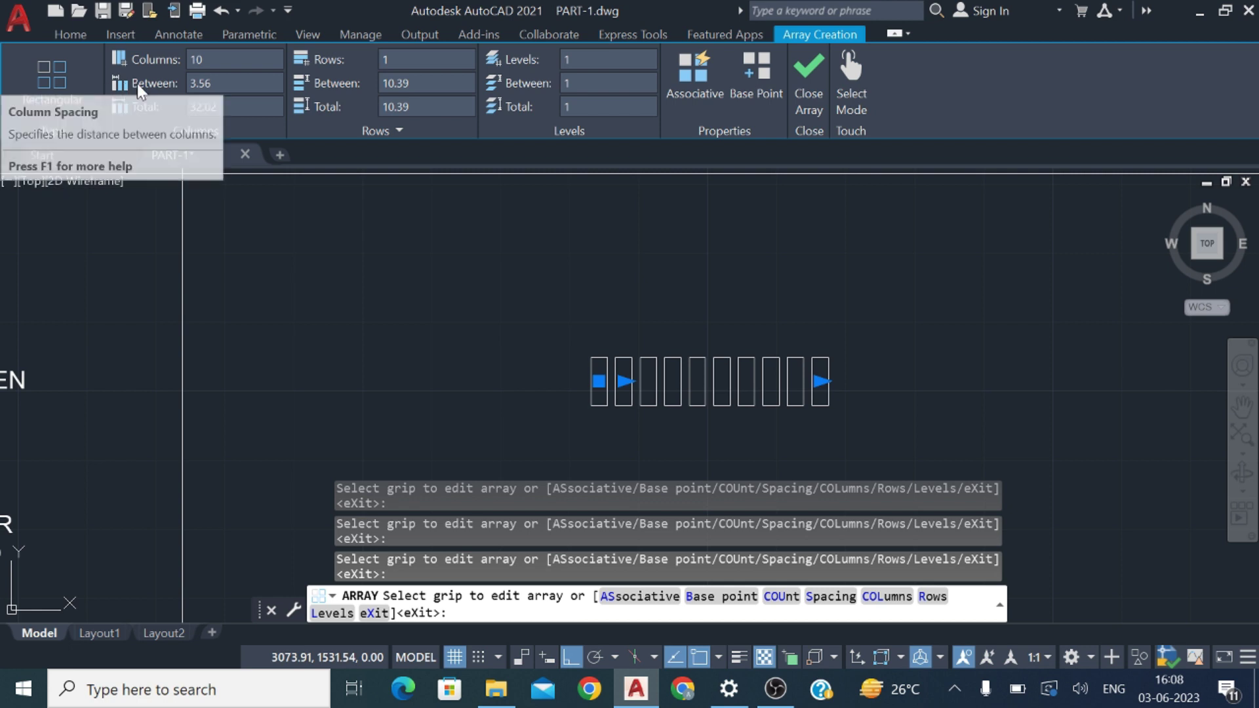
left_click(196, 83)
type("5")
key("Return")
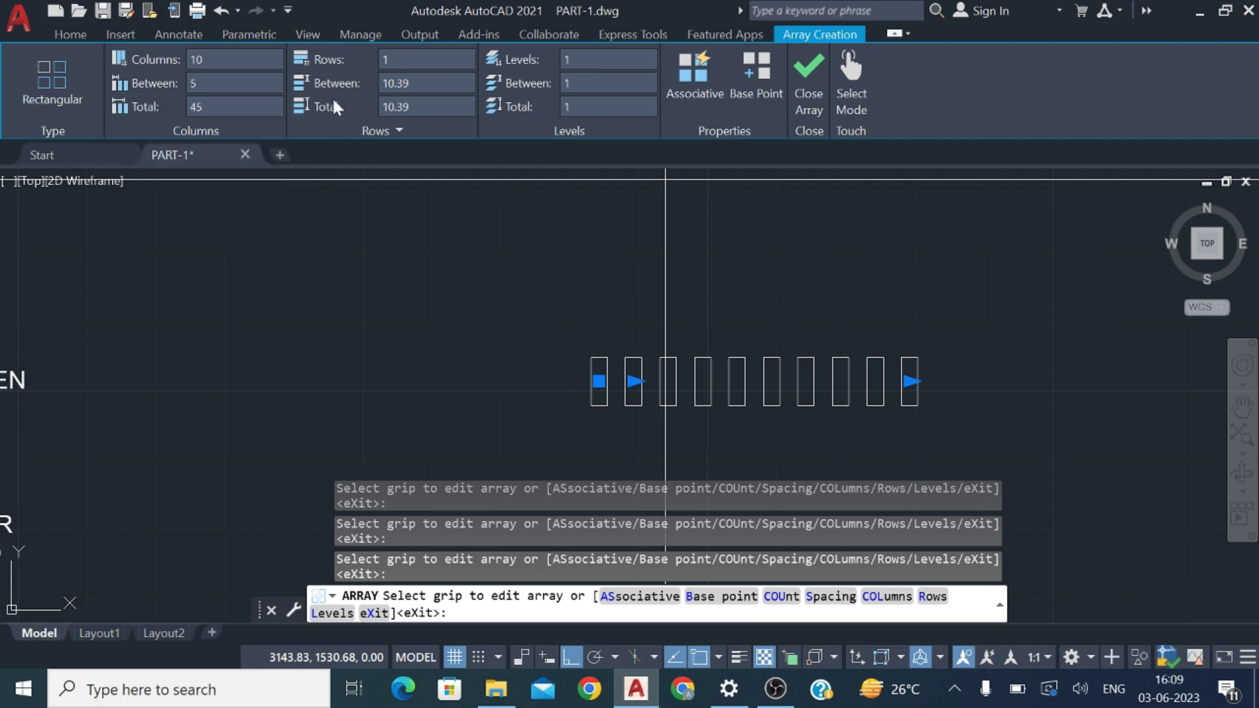
left_click(805, 93)
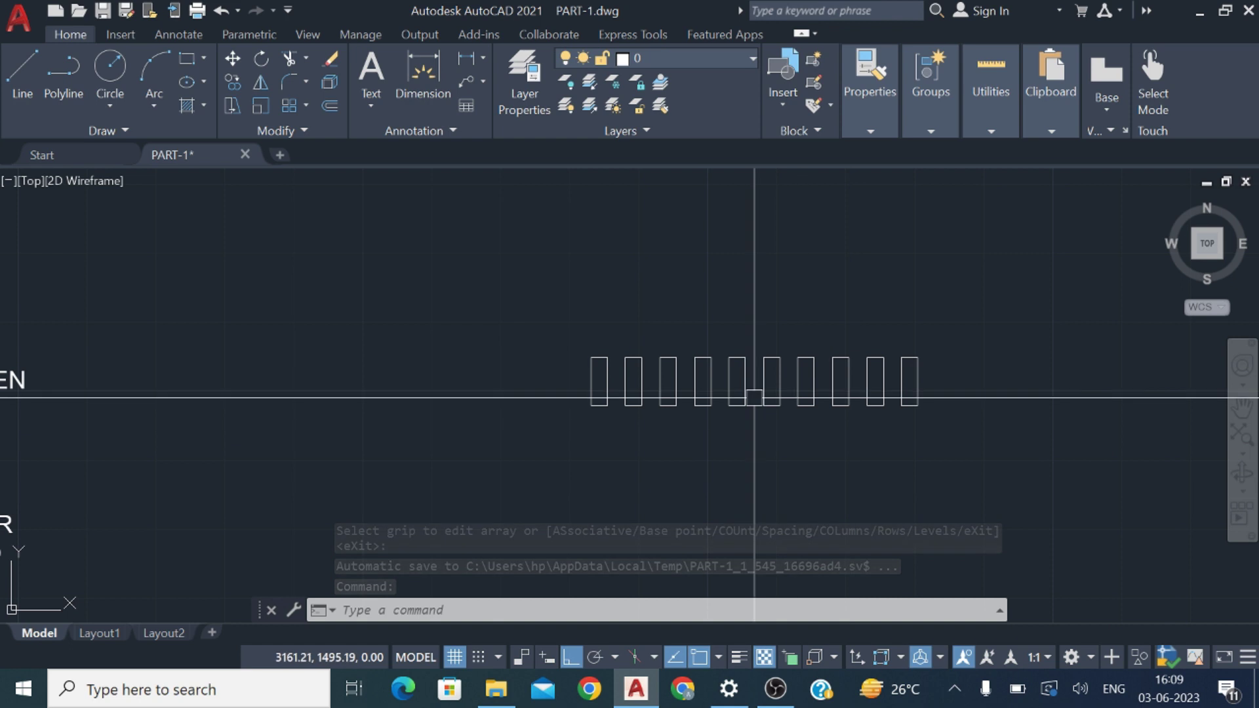
- Check whether the arrayed rectangles are separate objects by selecting the second, third and fifth individually, then clear the selection
scroll(642, 403, "up", 10)
scroll(642, 403, "down", 10)
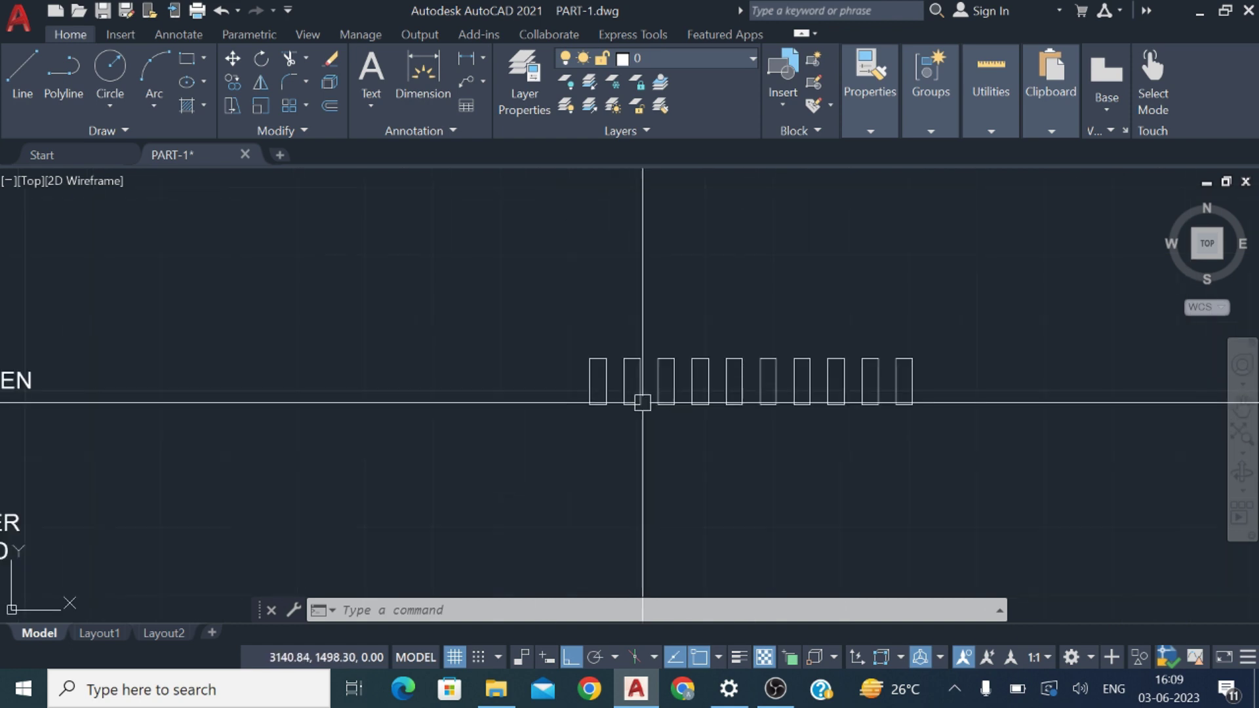
left_click(734, 403)
left_click(675, 396)
left_click(641, 397)
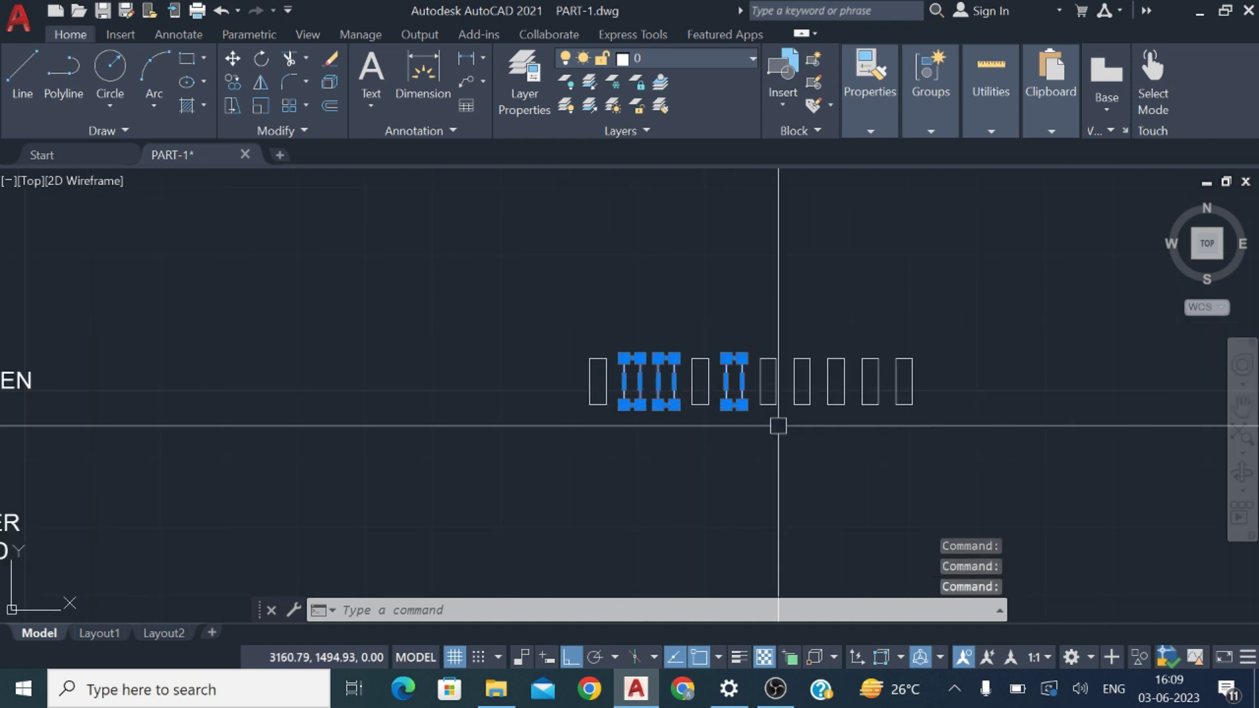
key("Escape")
- Select all ten arrayed rectangles and examine their properties, clear the selection, and close the Properties palette
left_click(1012, 457)
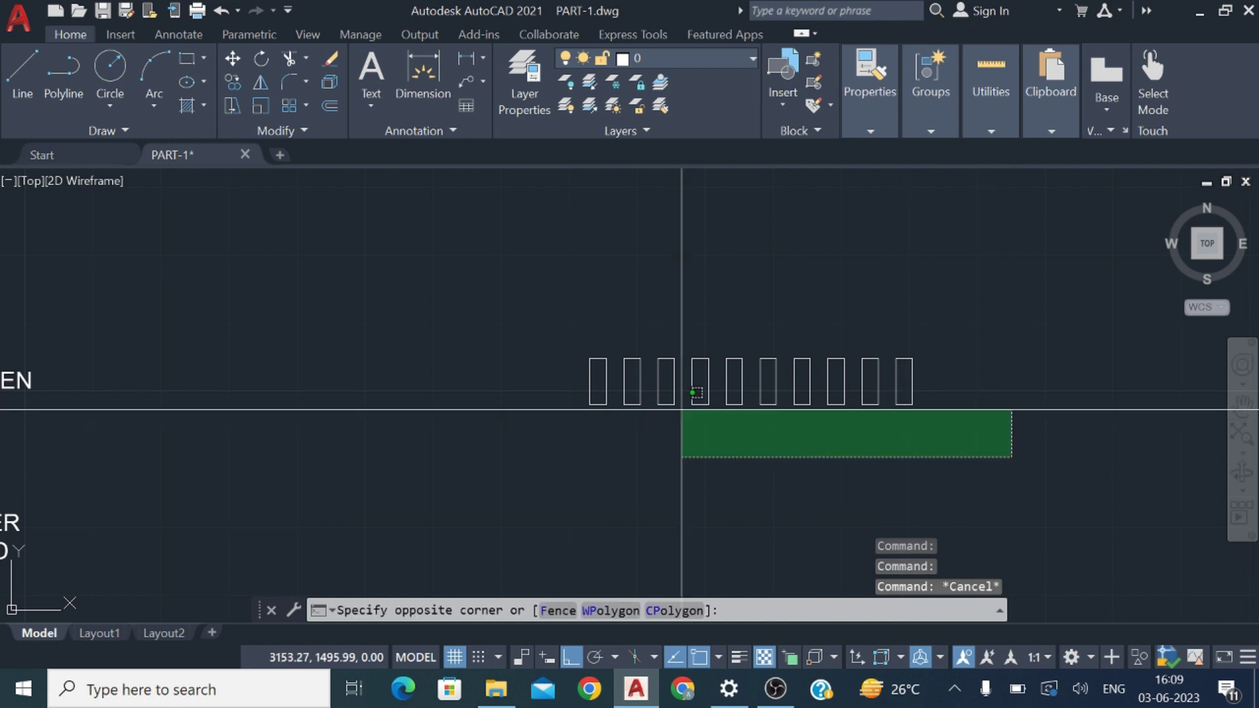
left_click(455, 342)
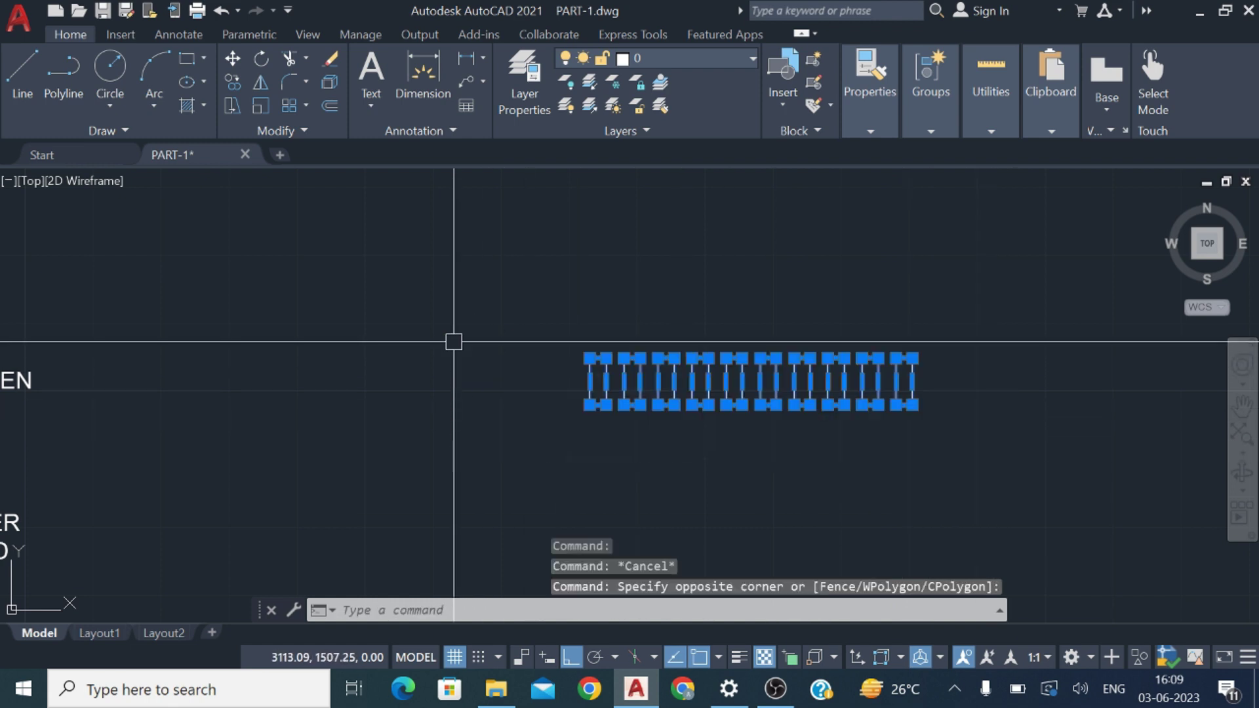
key("ctrl+1")
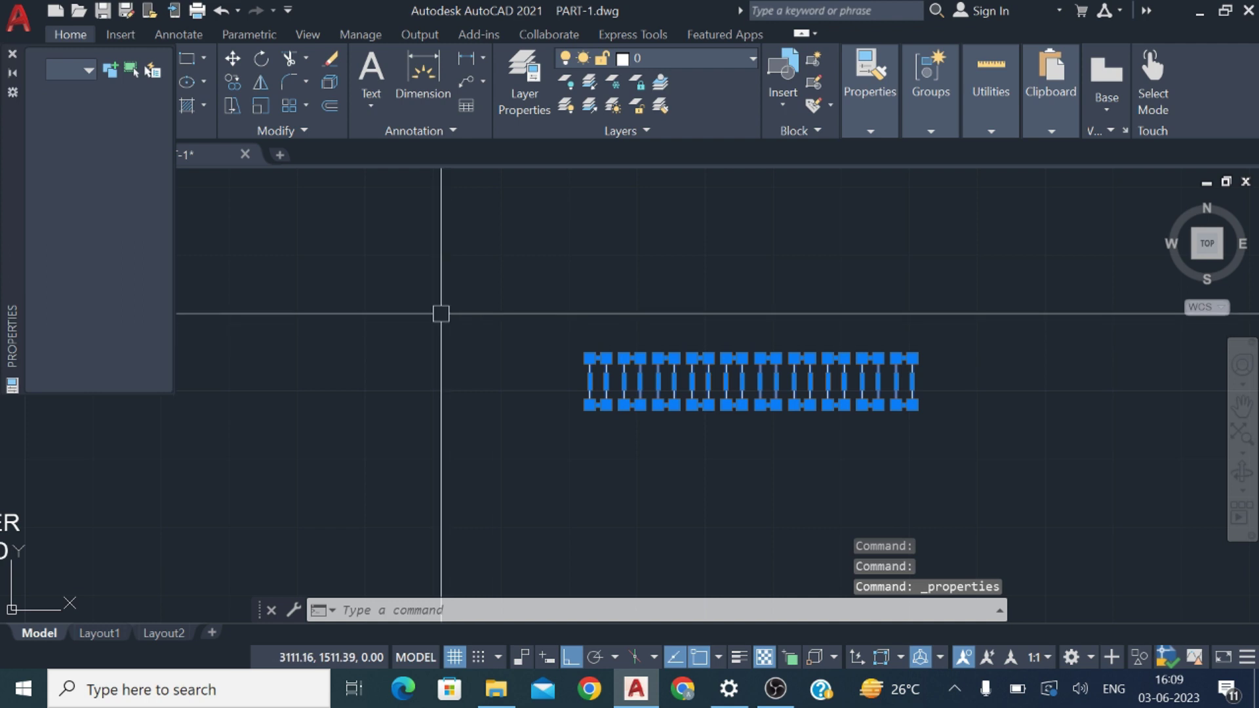
left_click(63, 74)
left_click(64, 78)
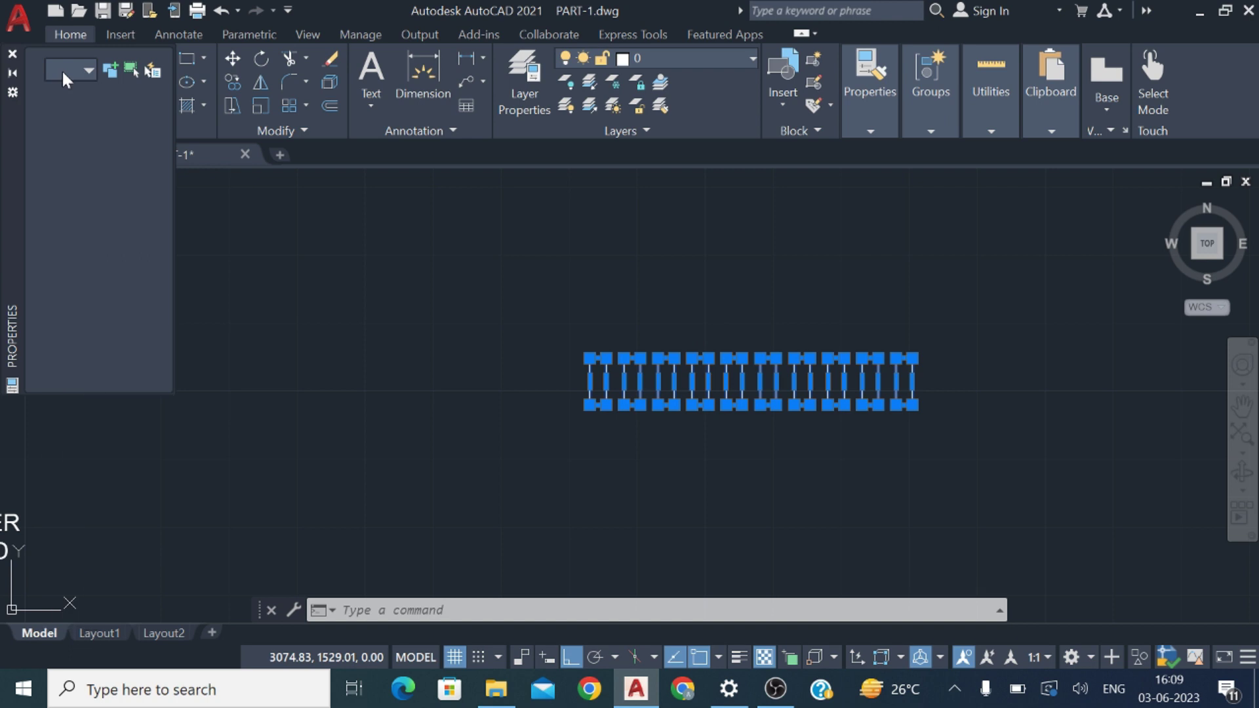
key("Escape")
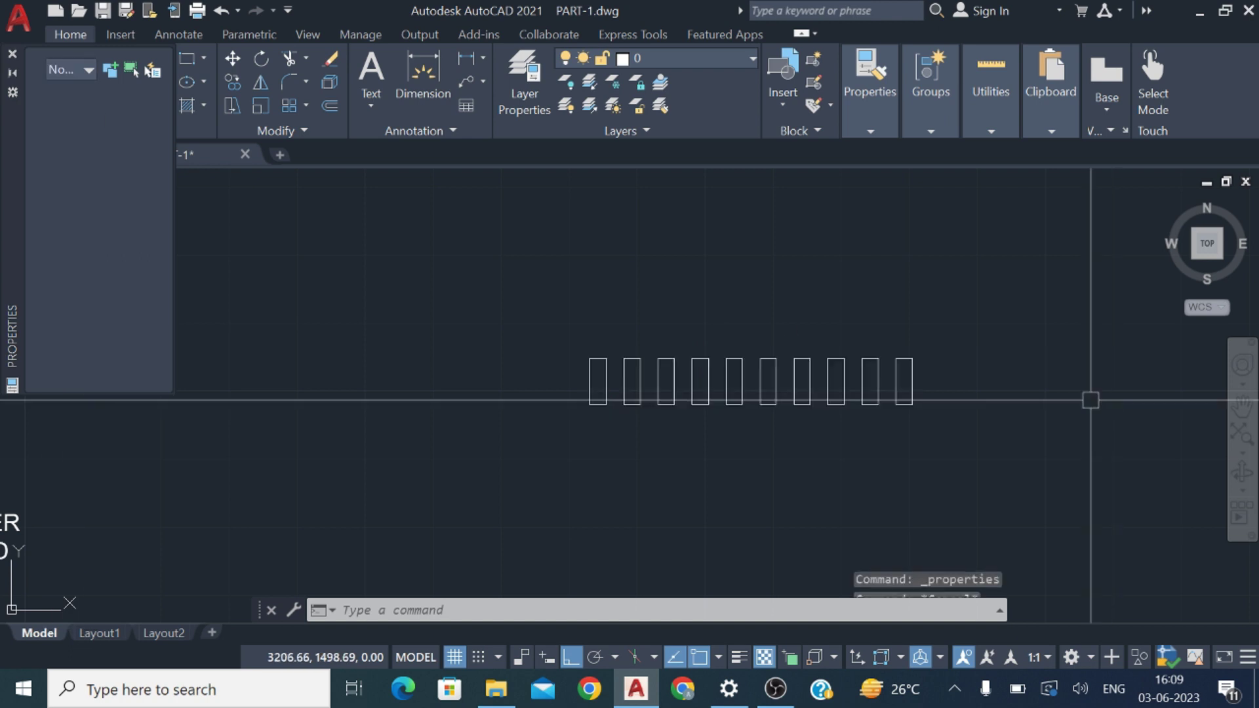
key("Escape")
key("Escape")
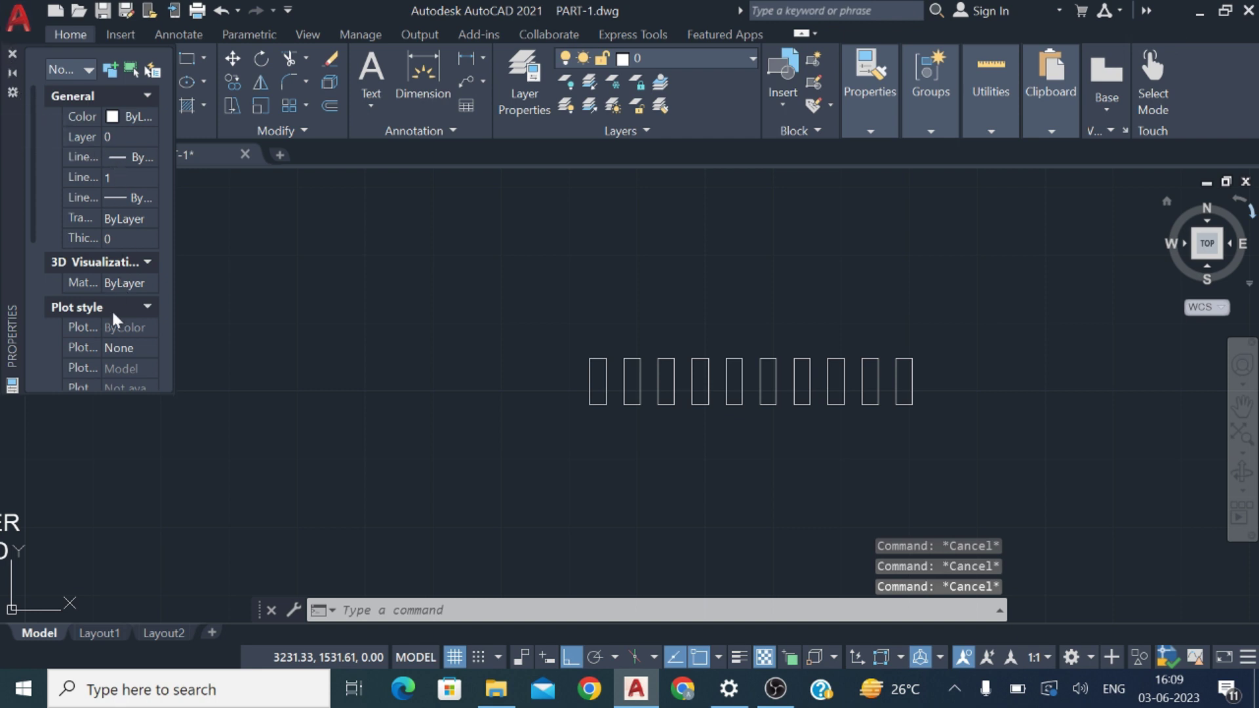
scroll(111, 274, "down", 5)
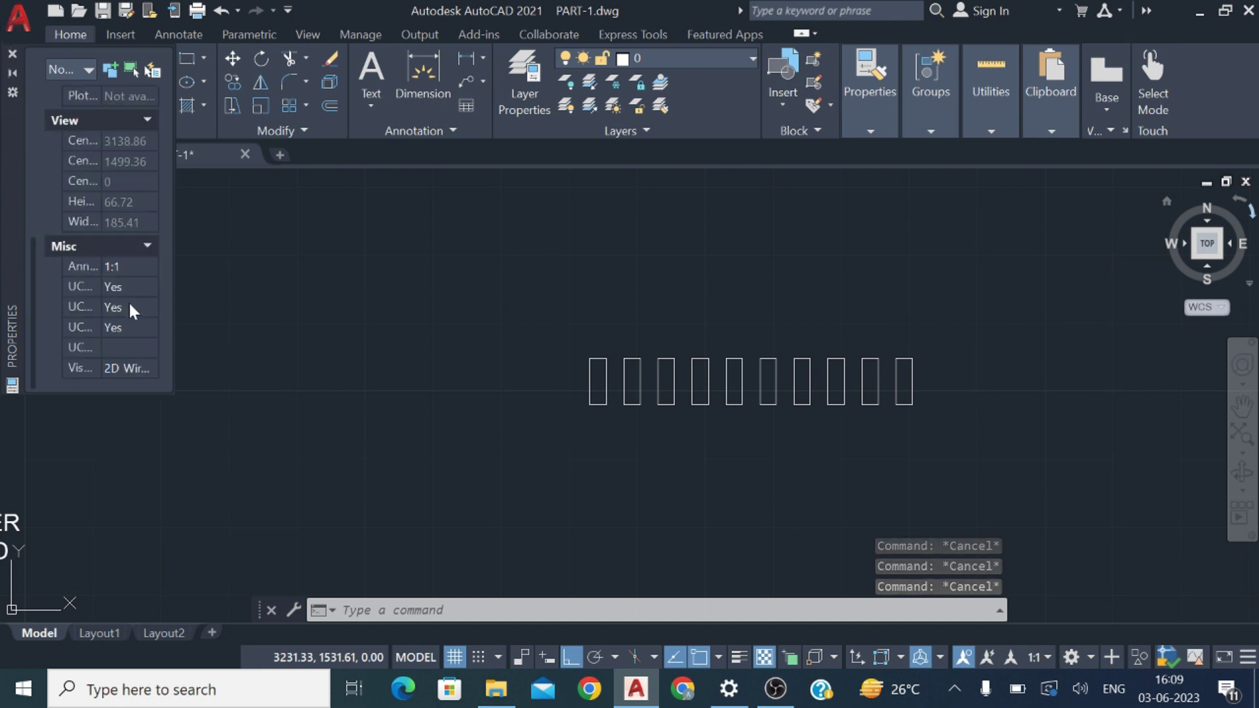
scroll(118, 263, "up", 5)
left_click(13, 54)
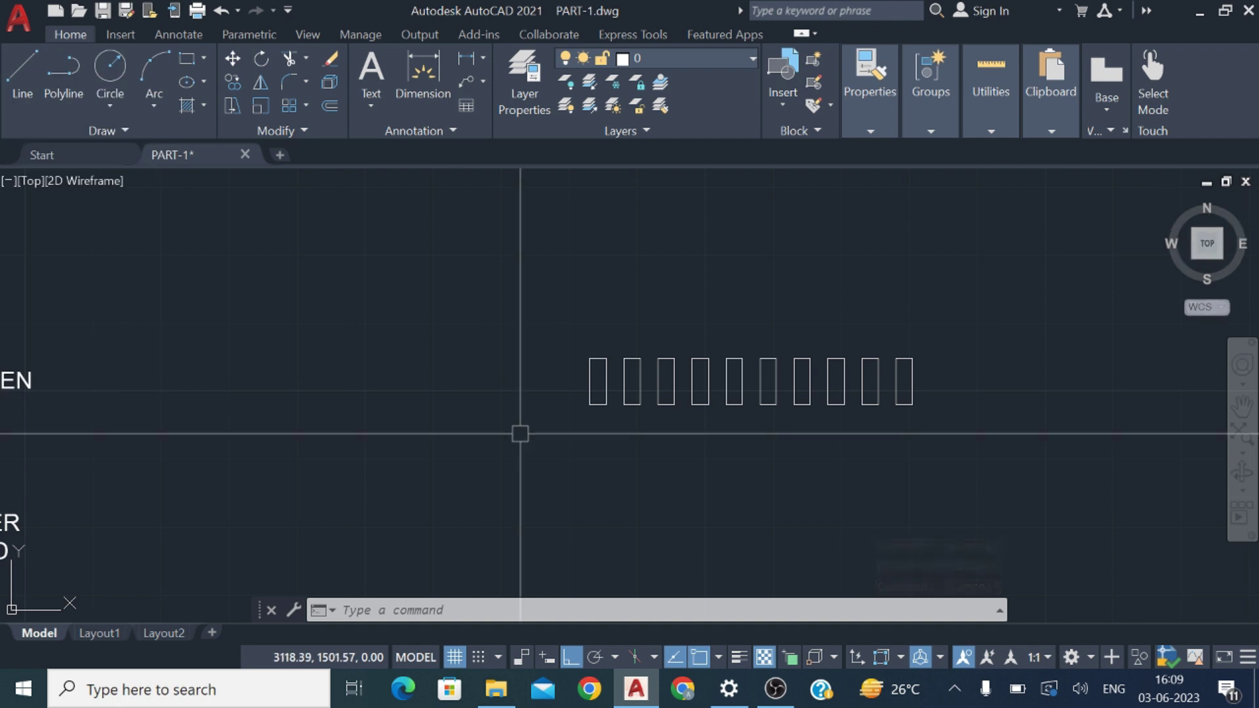
left_click(593, 393)
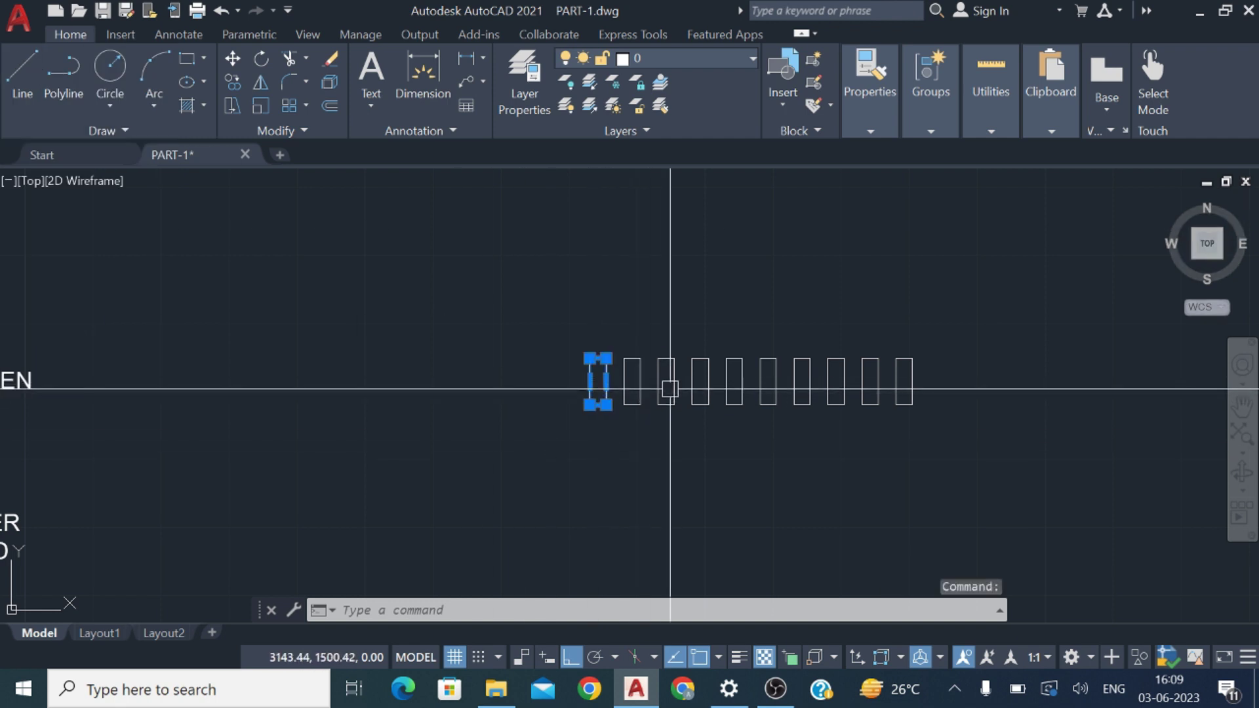
type("``")
key("BackSpace")
key("BackSpace")
key("Escape")
key("Escape")
- Select all ten rectangles again and open the Properties palette to inspect the selected object types
left_click(962, 391)
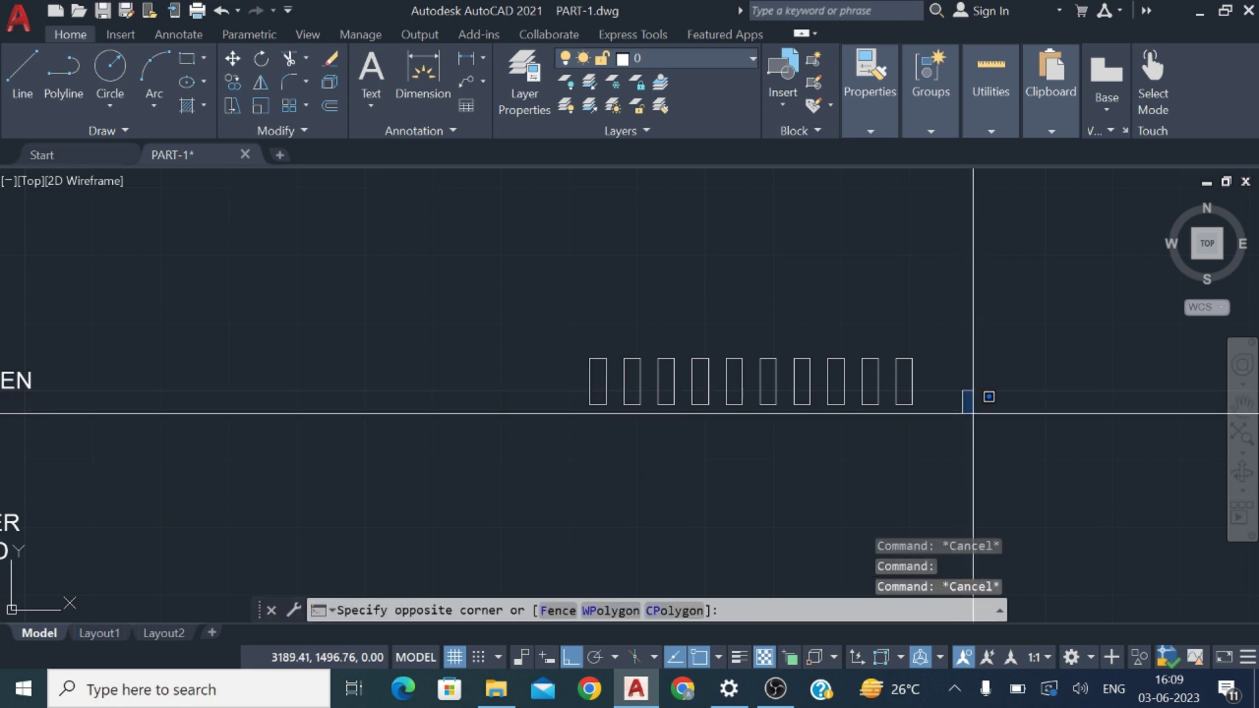
left_click(975, 416)
left_click(969, 420)
left_click(439, 344)
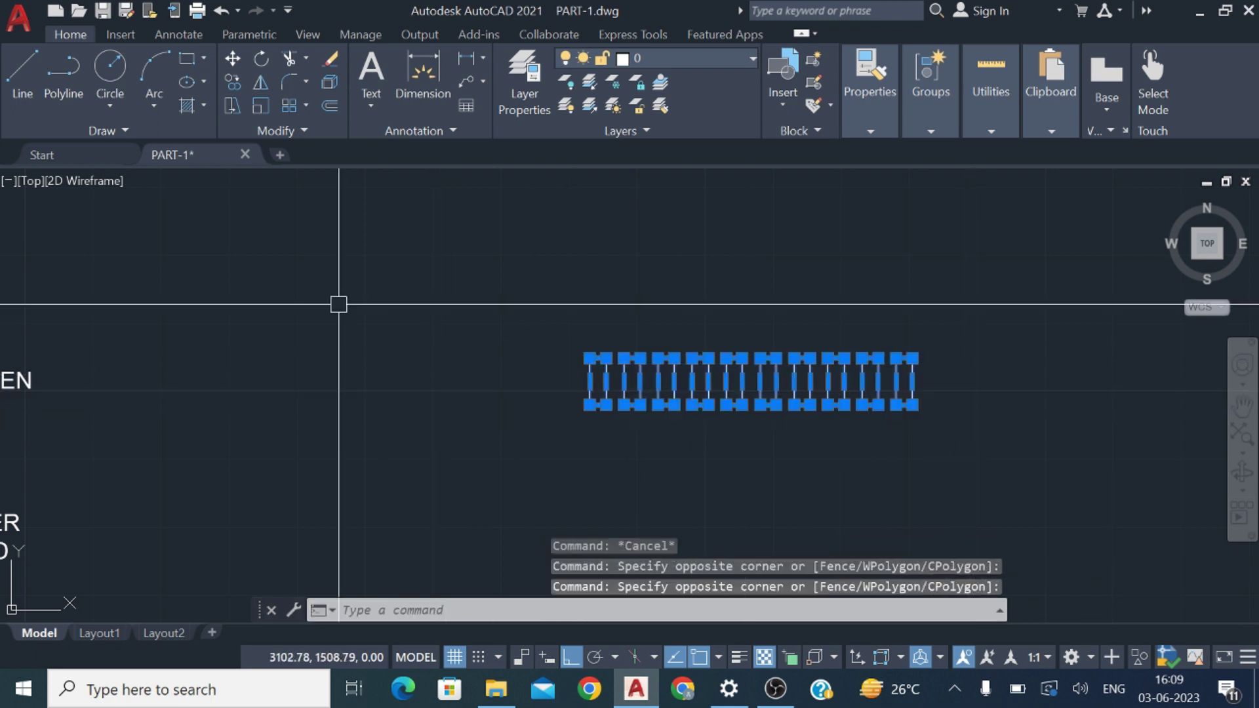
key("ctrl+1")
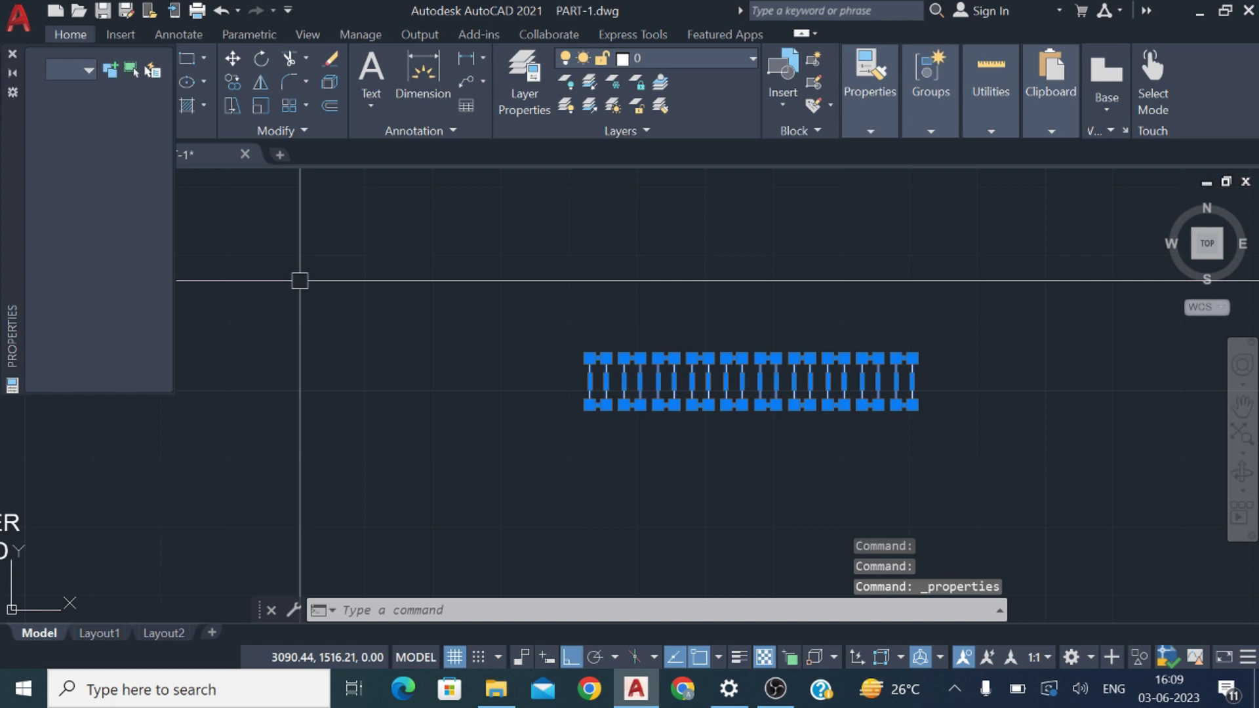
left_click(65, 69)
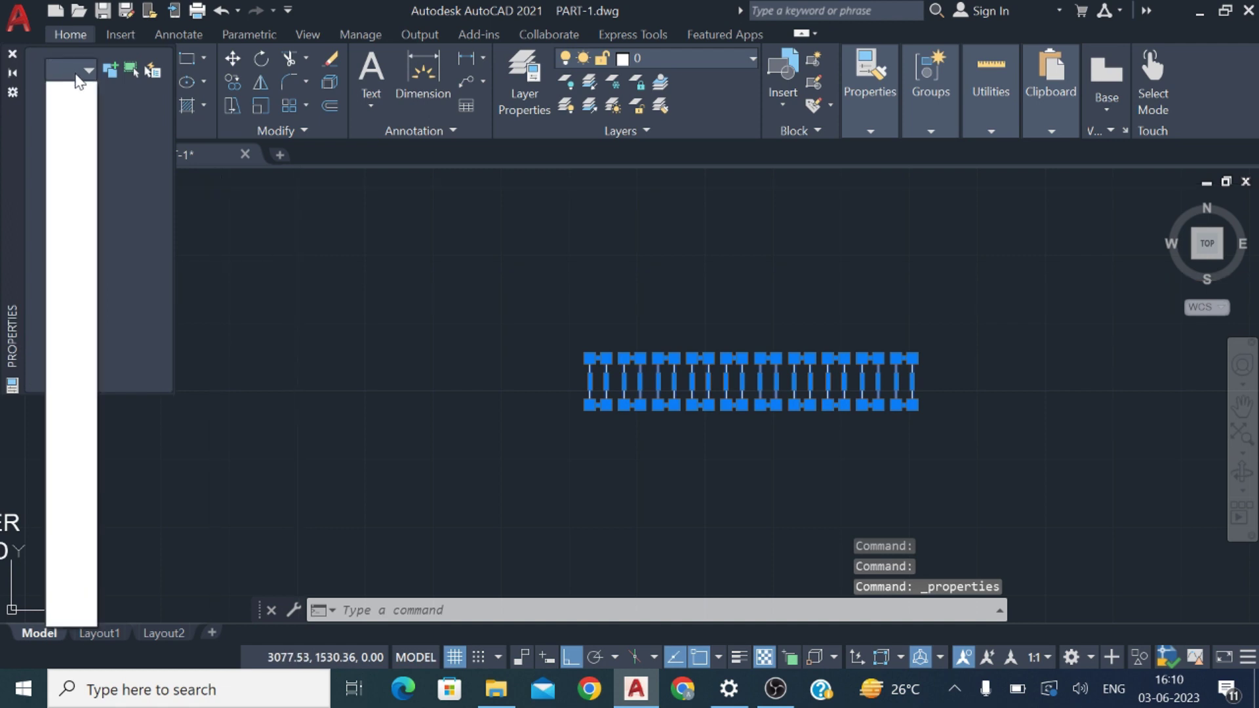
left_click(112, 68)
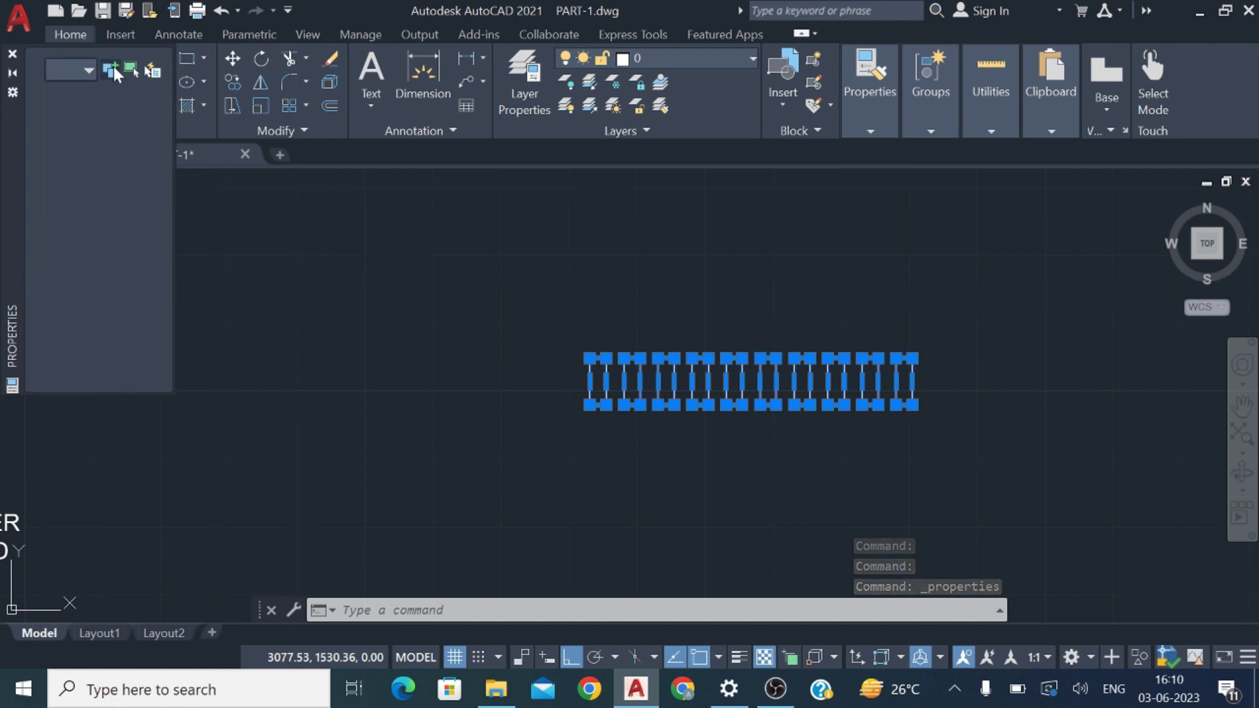
left_click(113, 68)
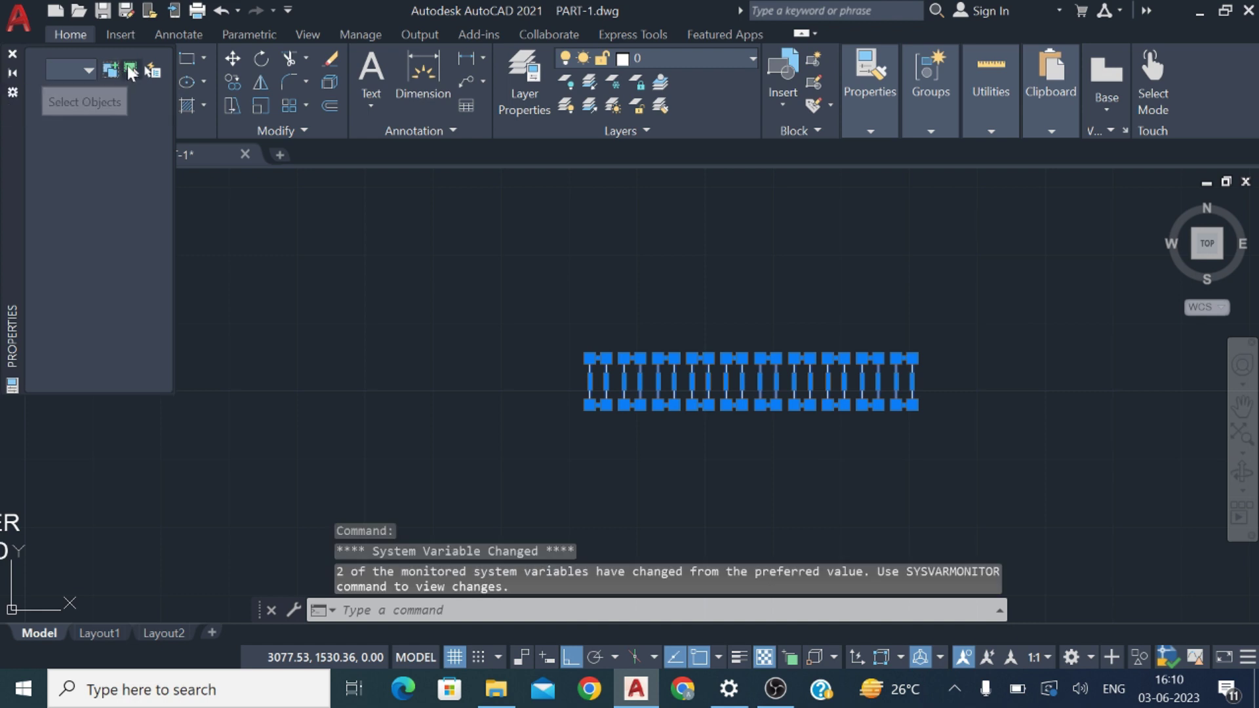
- Try choosing the first rectangle through the Properties palette's Select Objects option, then cancel the selection
left_click(131, 71)
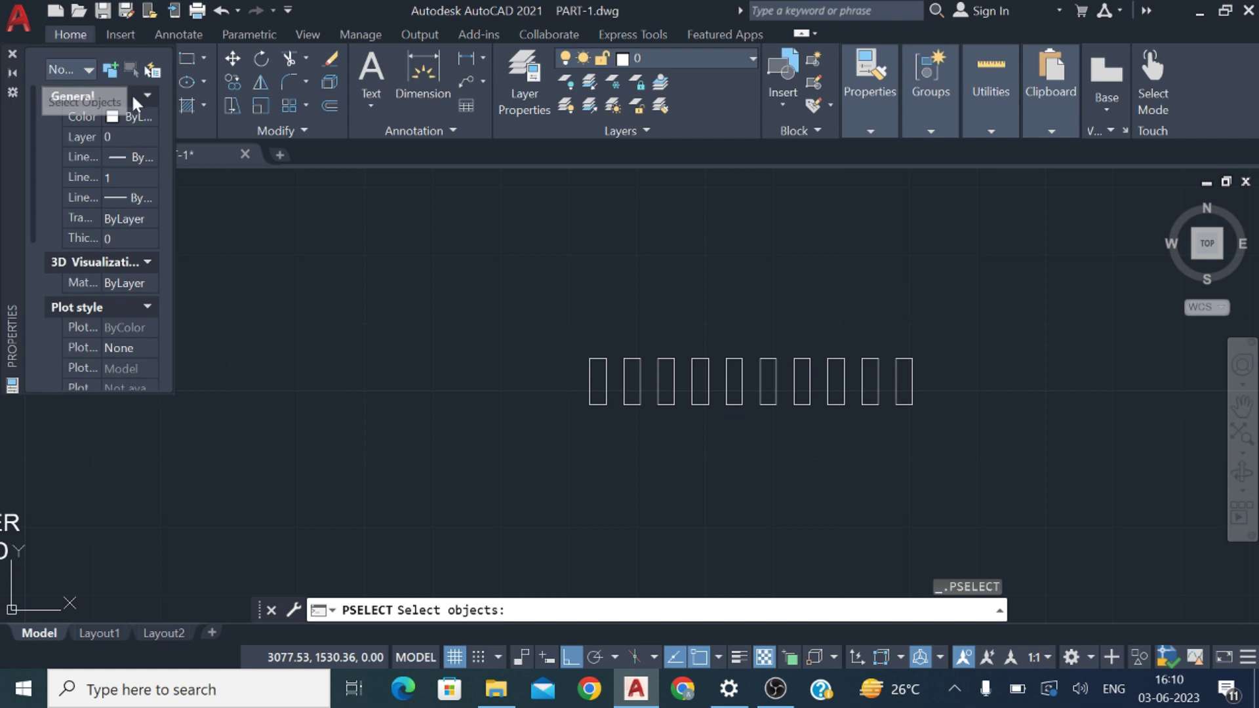
scroll(121, 133, "down", 5)
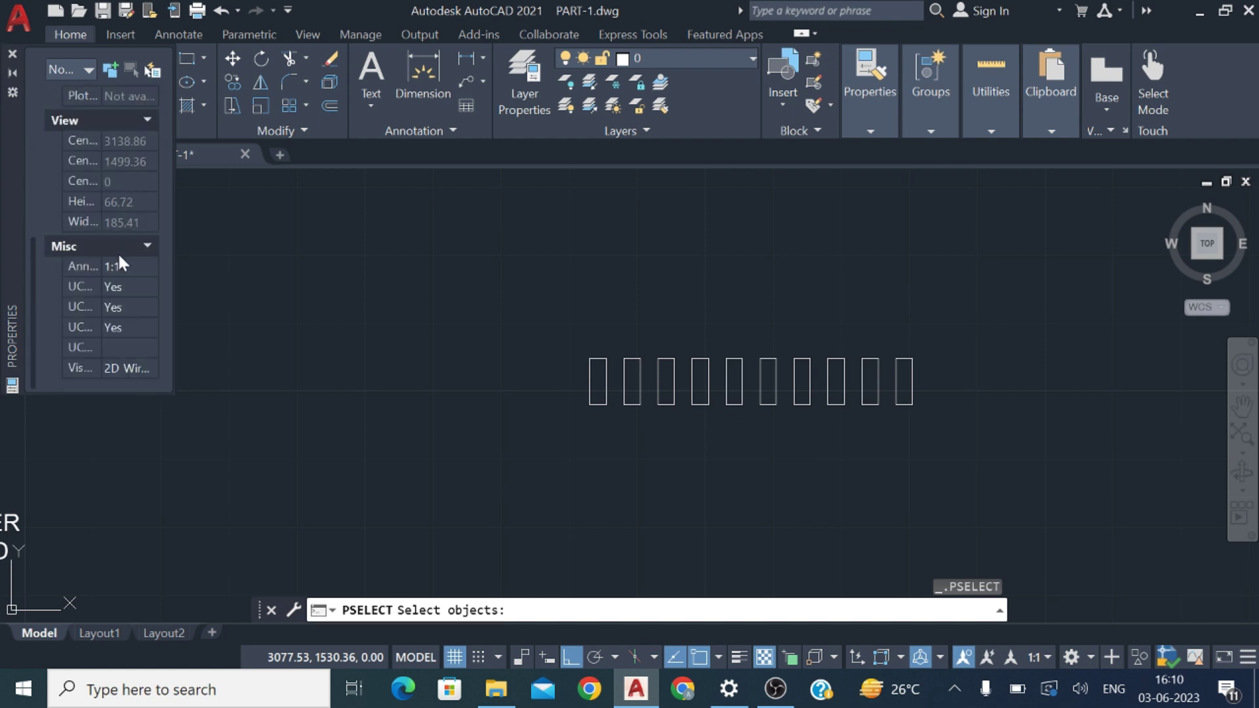
scroll(123, 320, "up", 5)
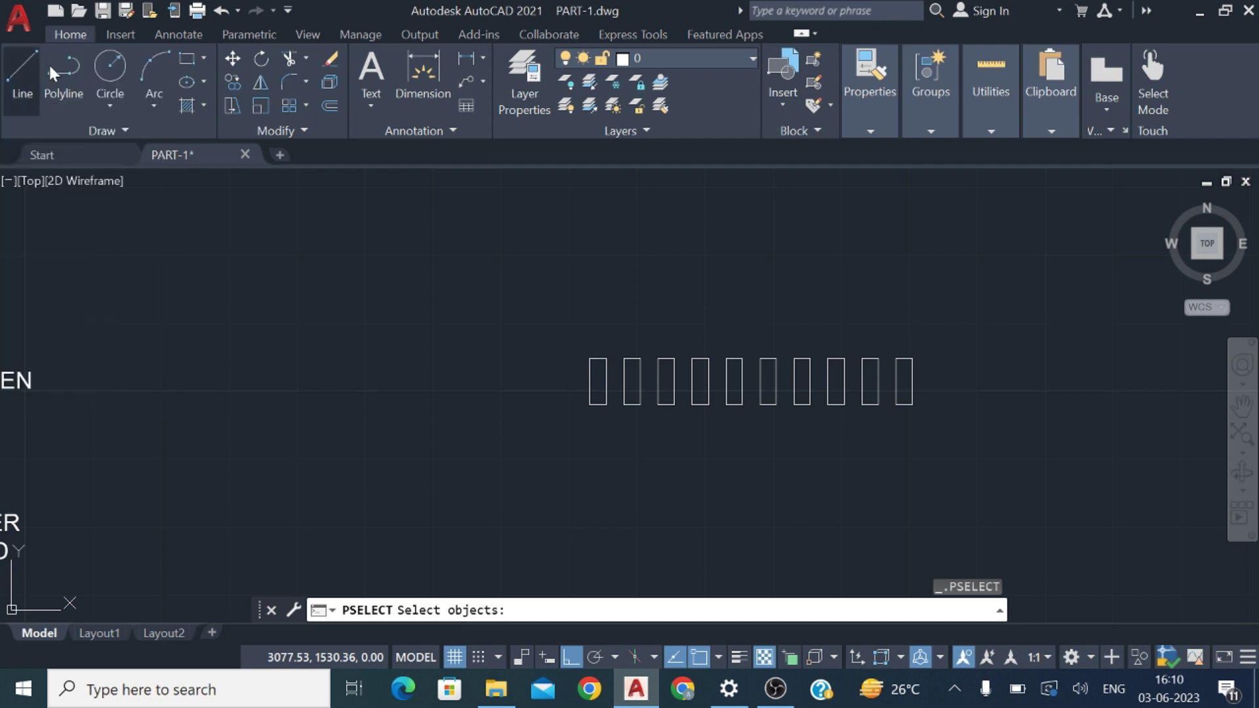
left_click(586, 407)
left_click(599, 389)
left_click(598, 361)
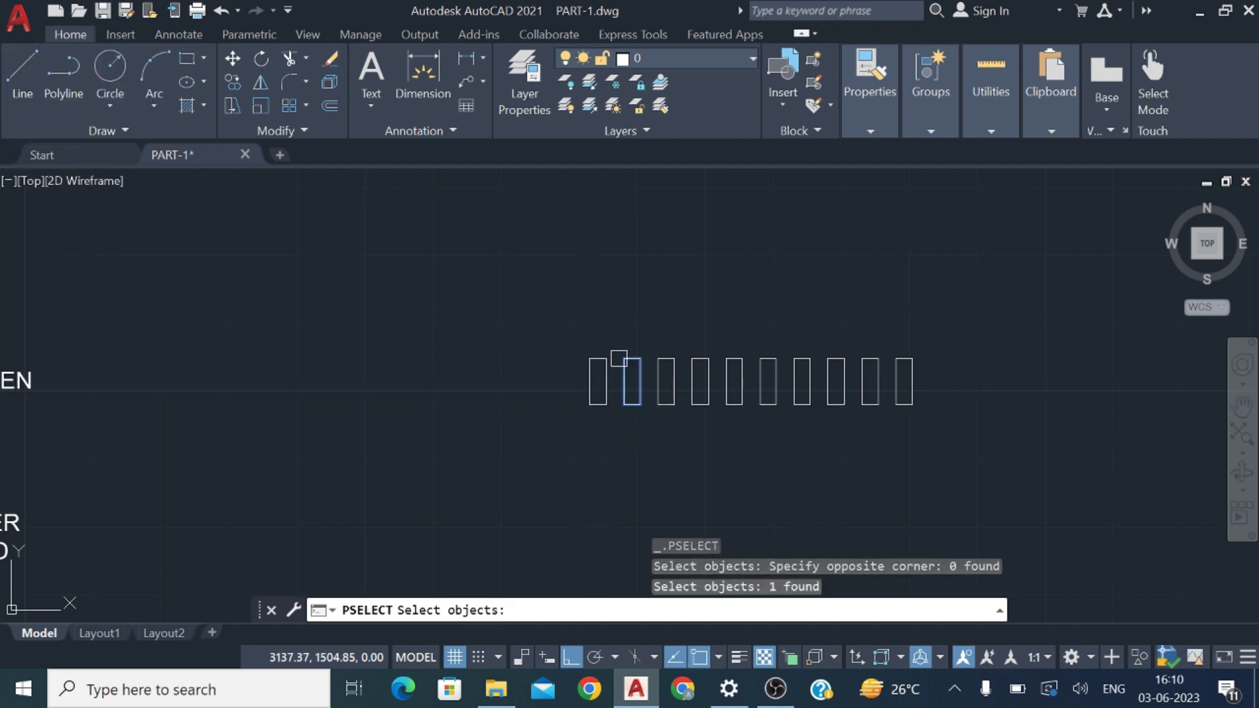
key("Escape")
key("Escape")
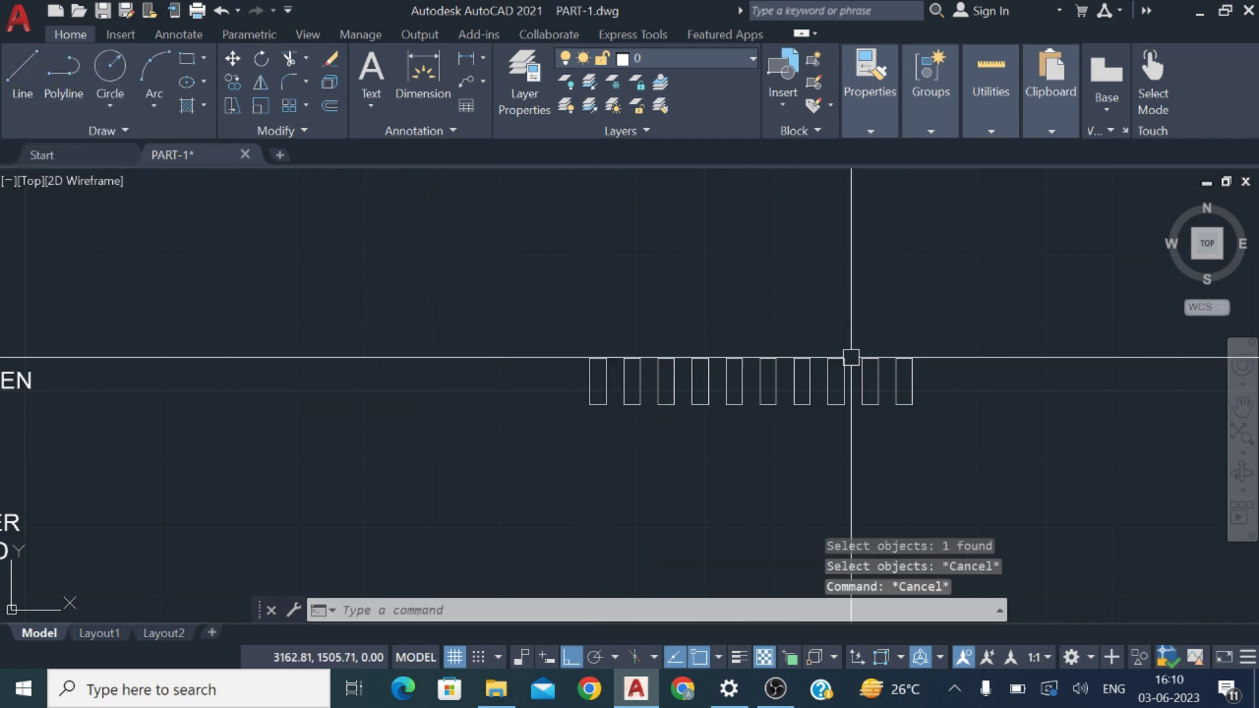
- Select only the first rectangle of the row and check its properties, then clear the selection and close the palette
left_click(616, 359)
left_click(547, 350)
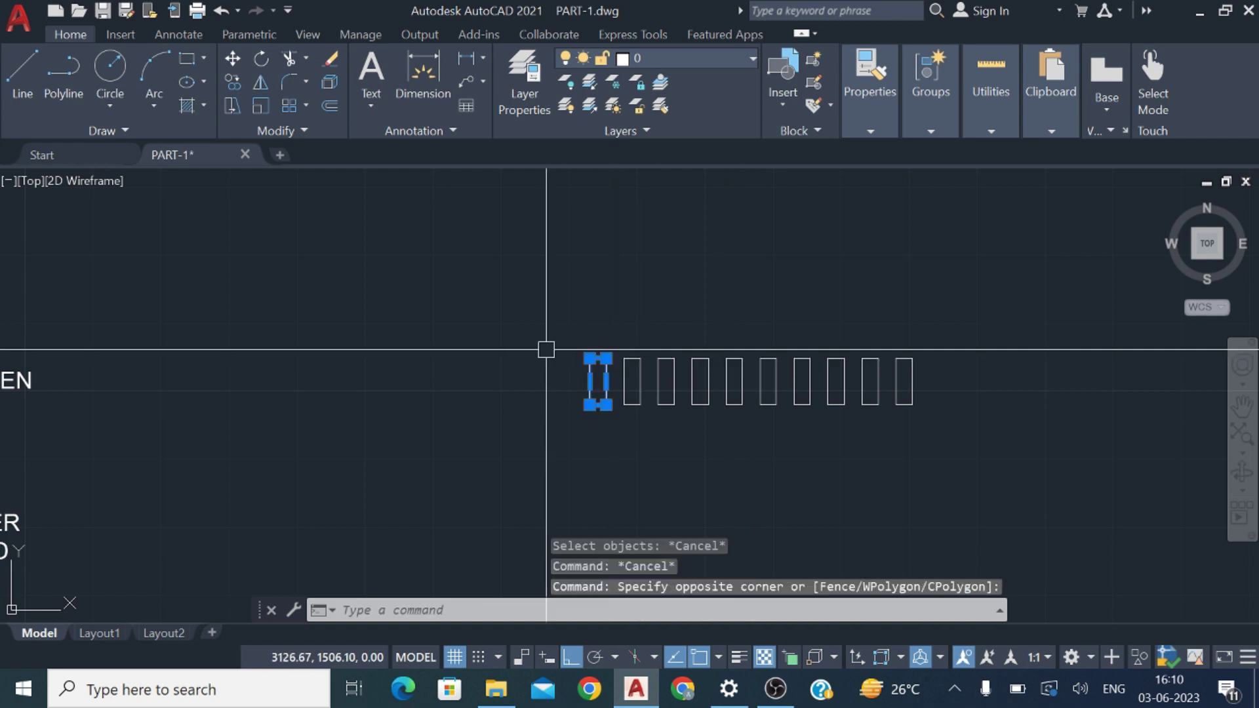
key("ctrl+1")
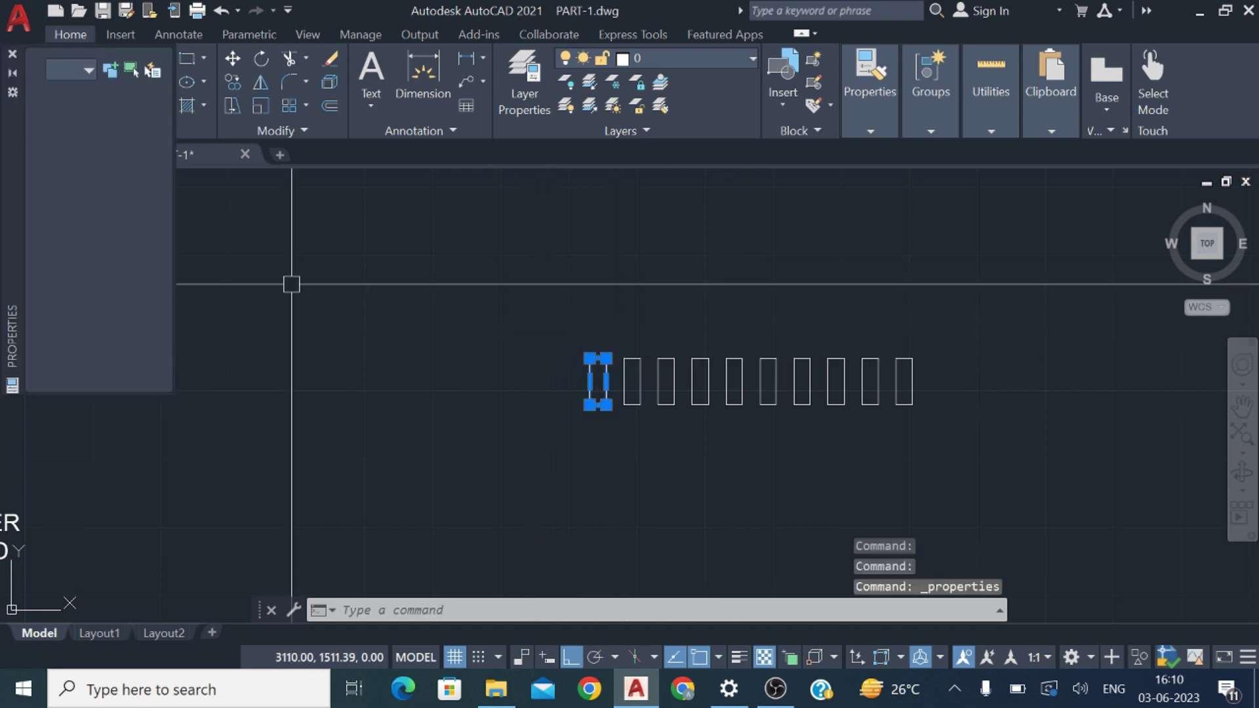
left_click(63, 71)
left_click(68, 71)
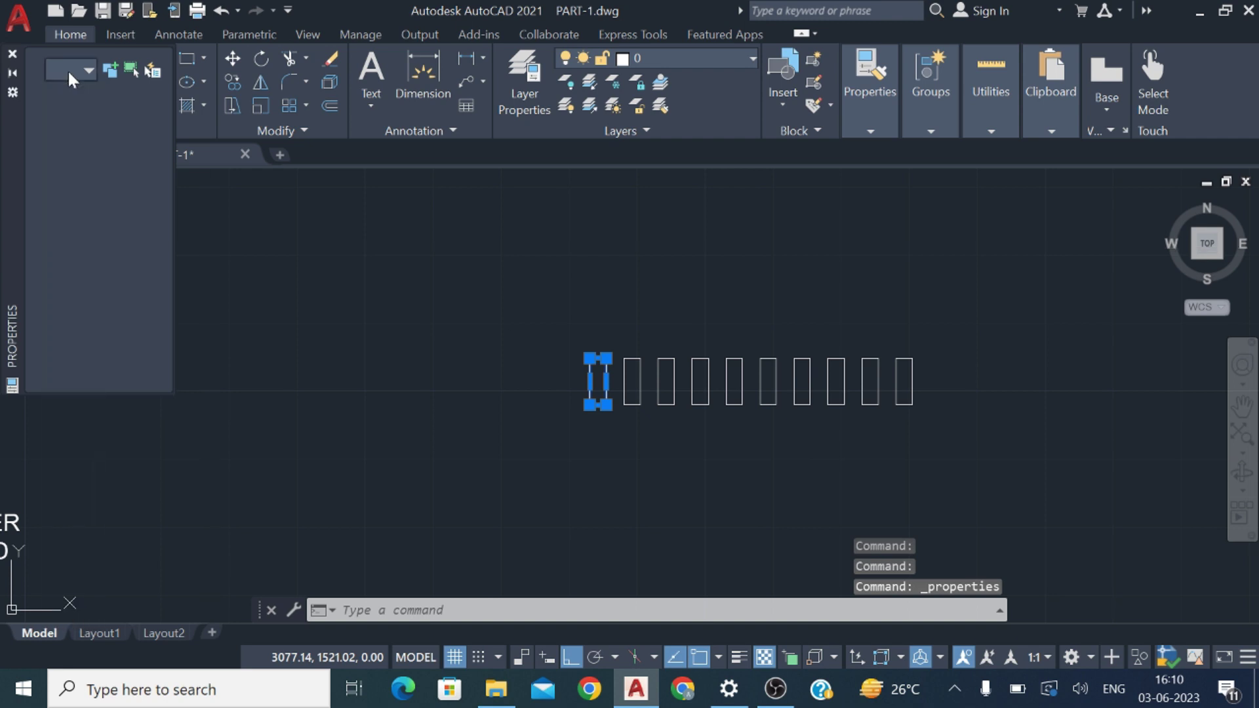
key("Escape")
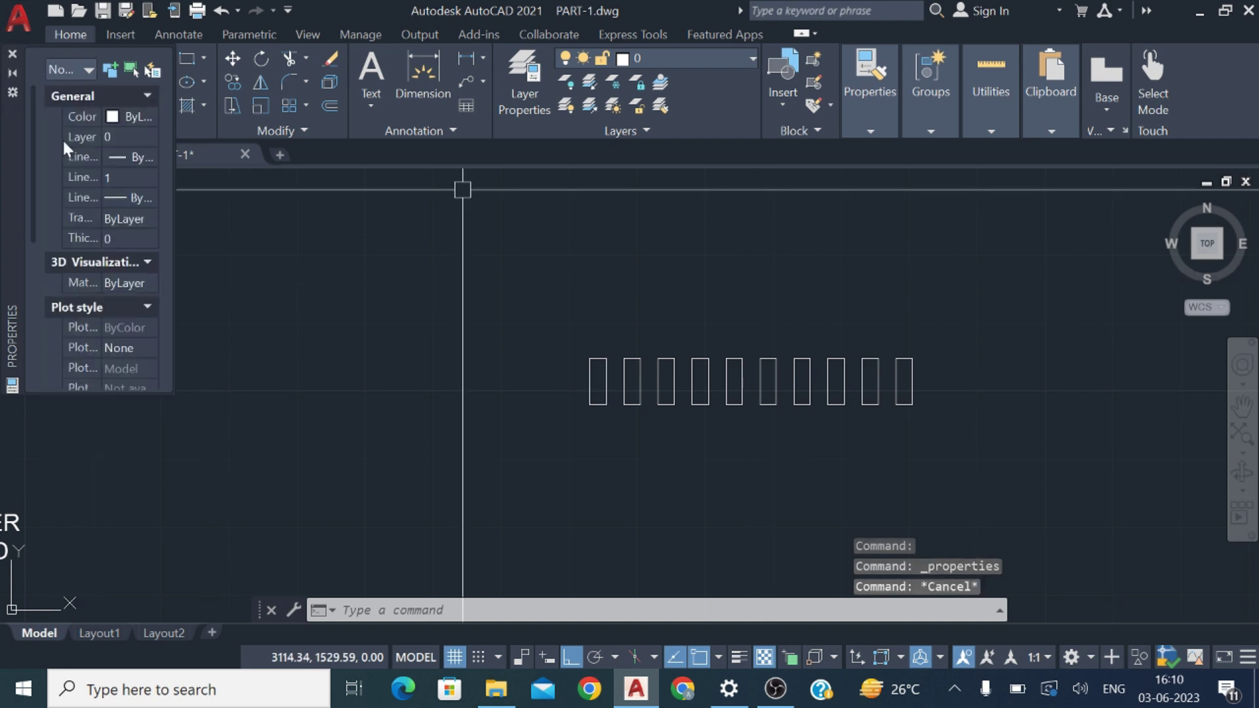
scroll(106, 209, "down", 3)
scroll(106, 209, "down", 5)
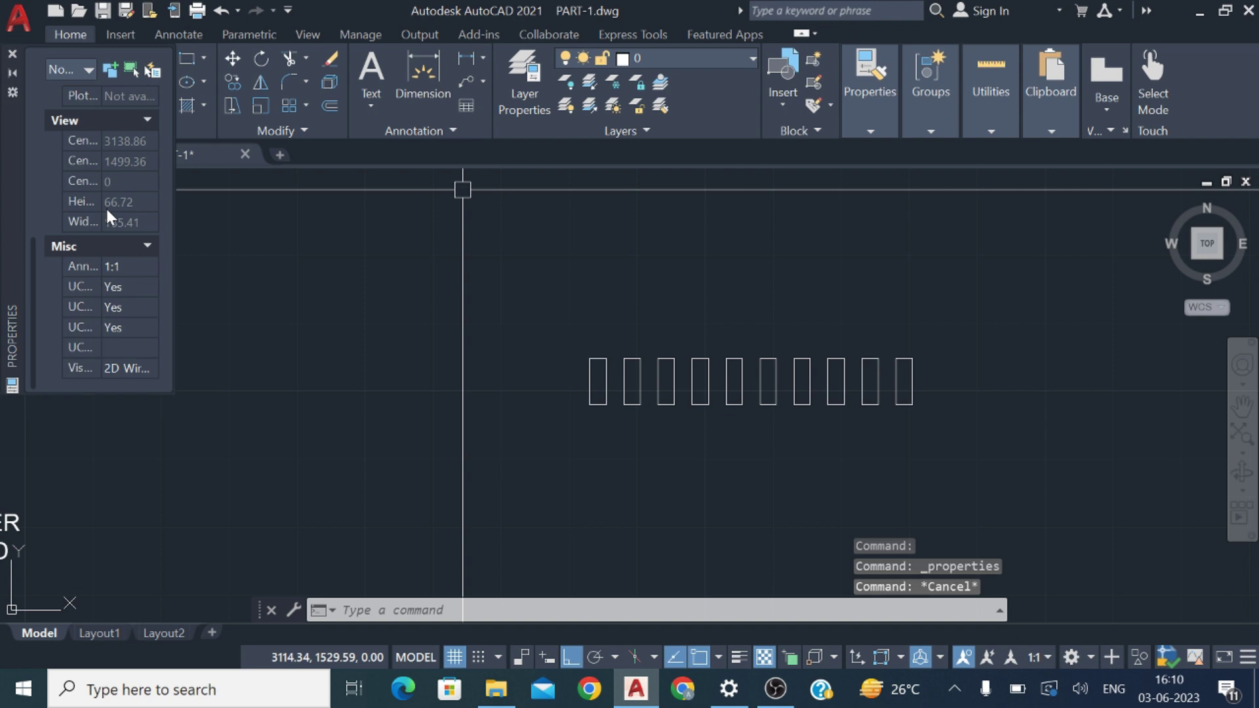
left_click(13, 57)
- Select the nine copied rectangles without the first one for a closer look, then clear the selection
left_click(994, 464)
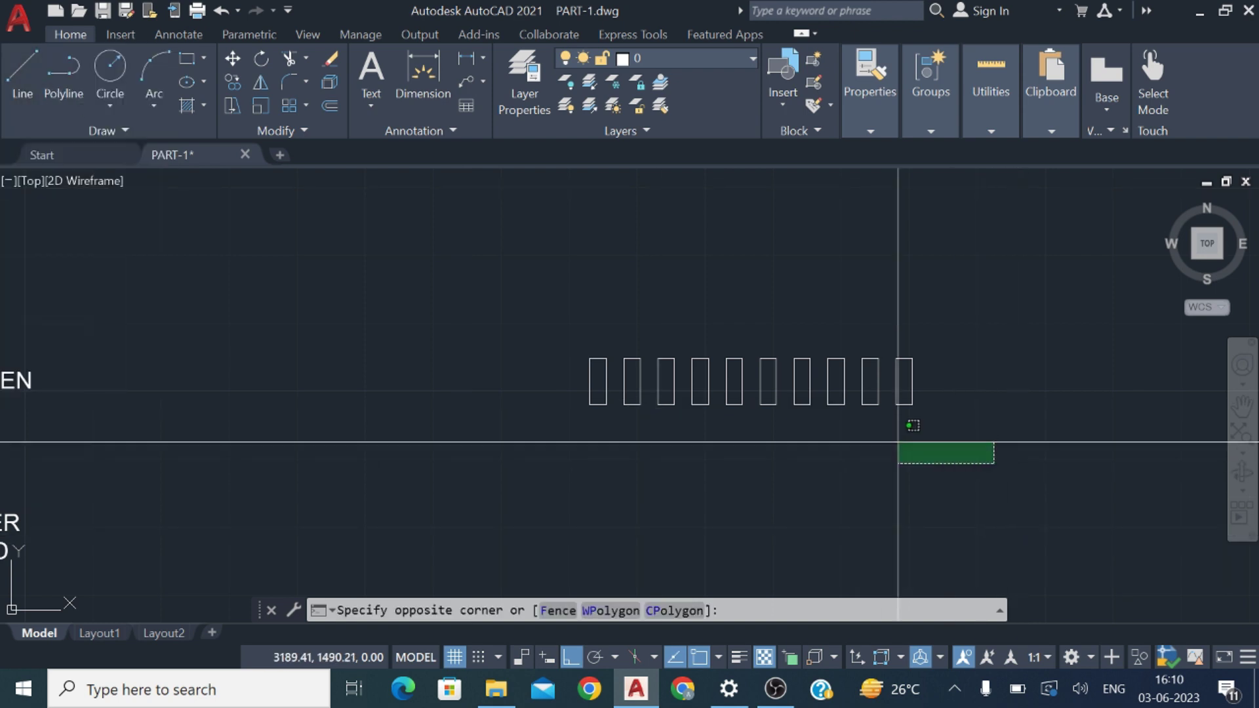
left_click(613, 383)
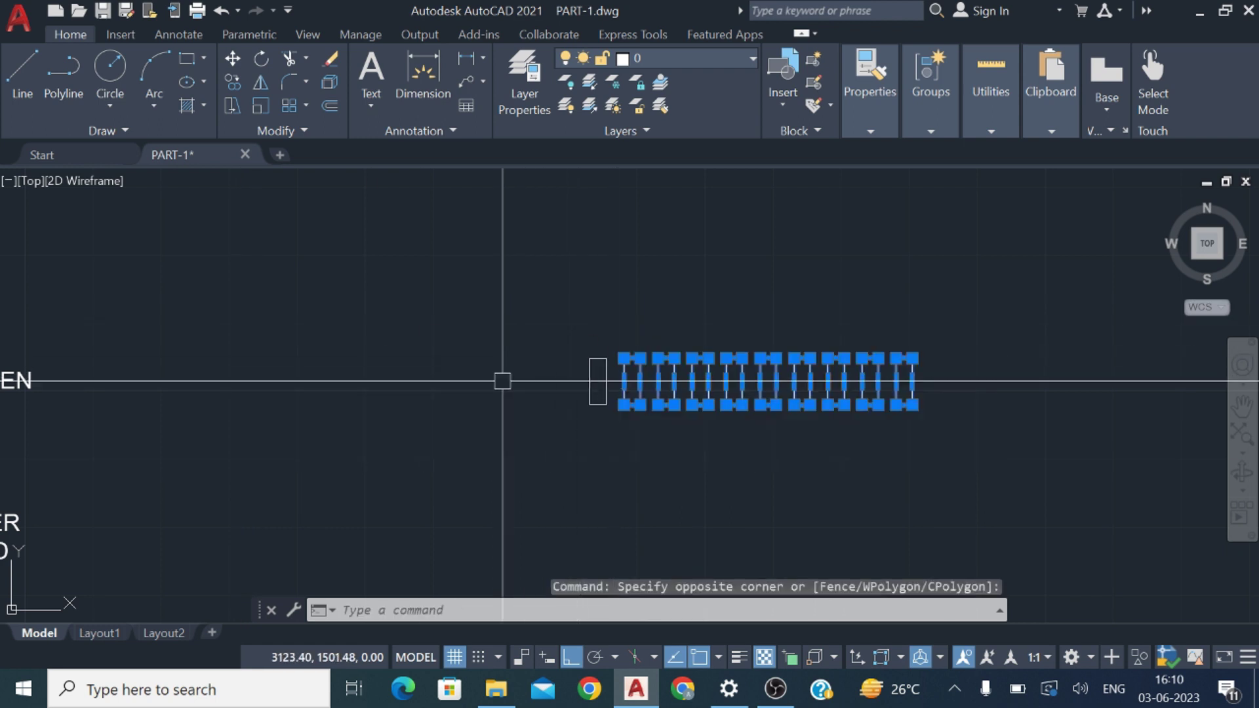
scroll(597, 382, "up", 6)
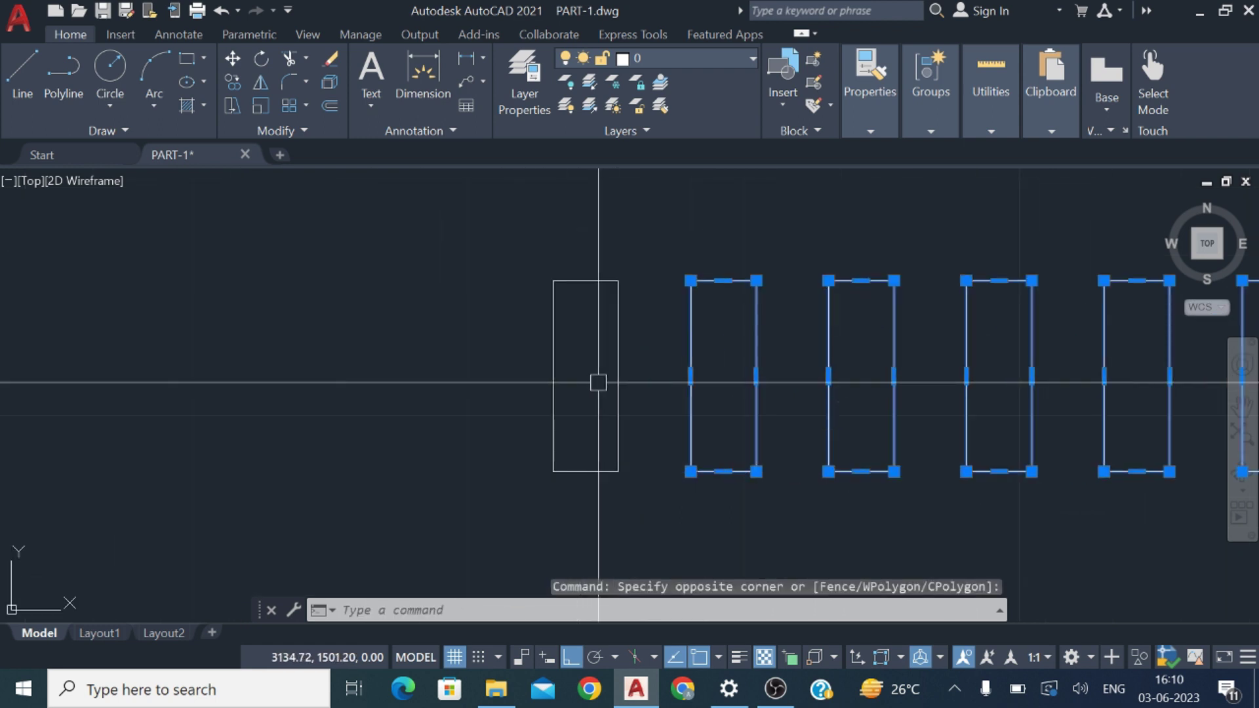
key("Escape")
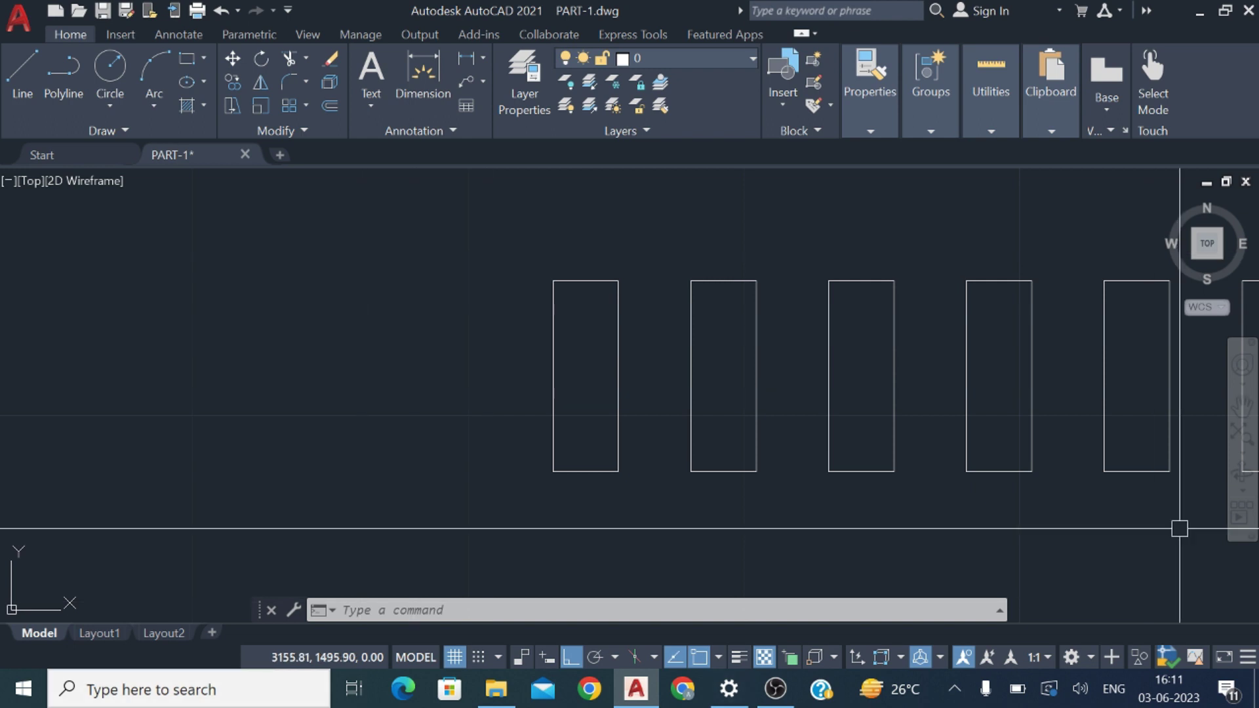
- Draw a horizontal line about 50 units long above the row of rectangles
scroll(196, 335, "down", 4)
middle_click_drag(526, 288, 418, 353)
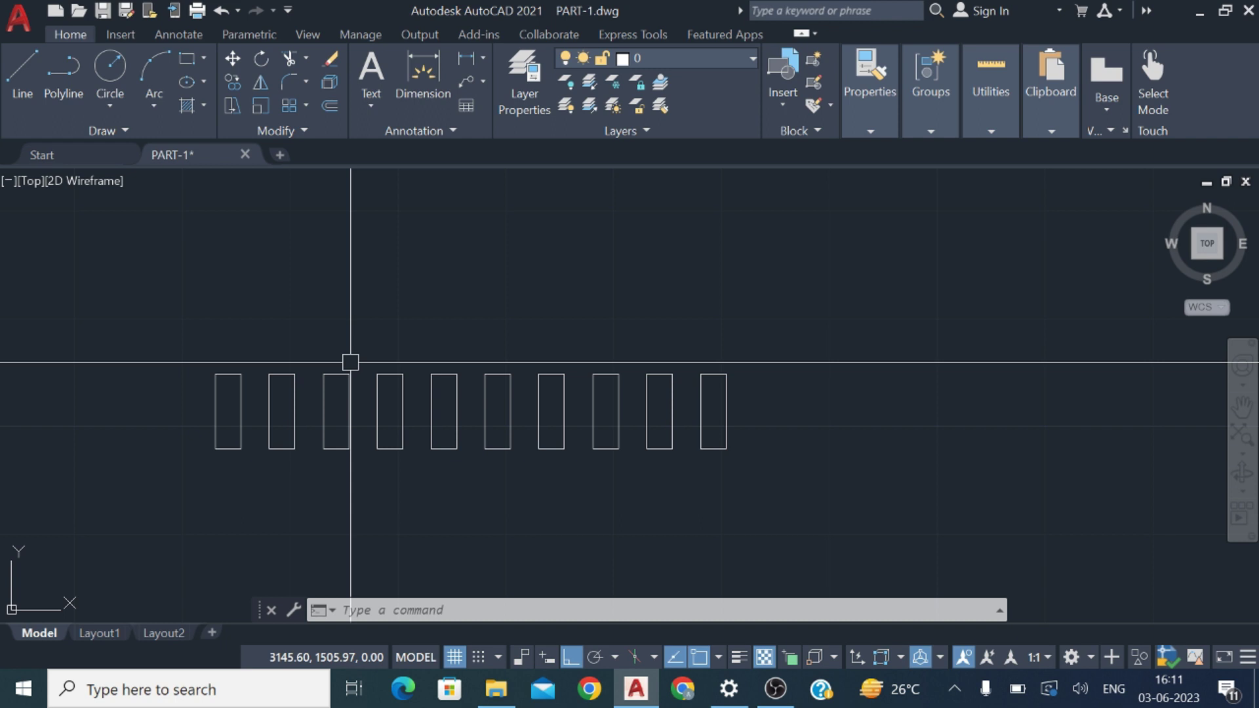
type("l")
key("Return")
left_click(287, 315)
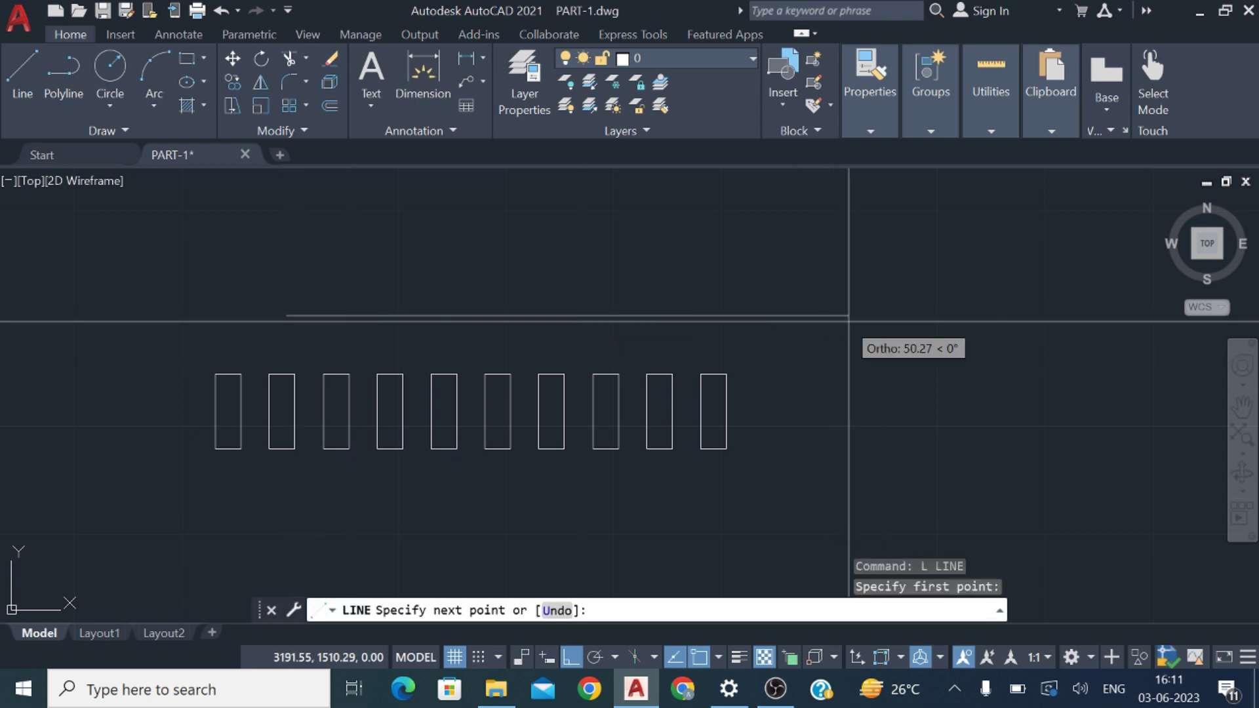
left_click(850, 318)
key("Escape")
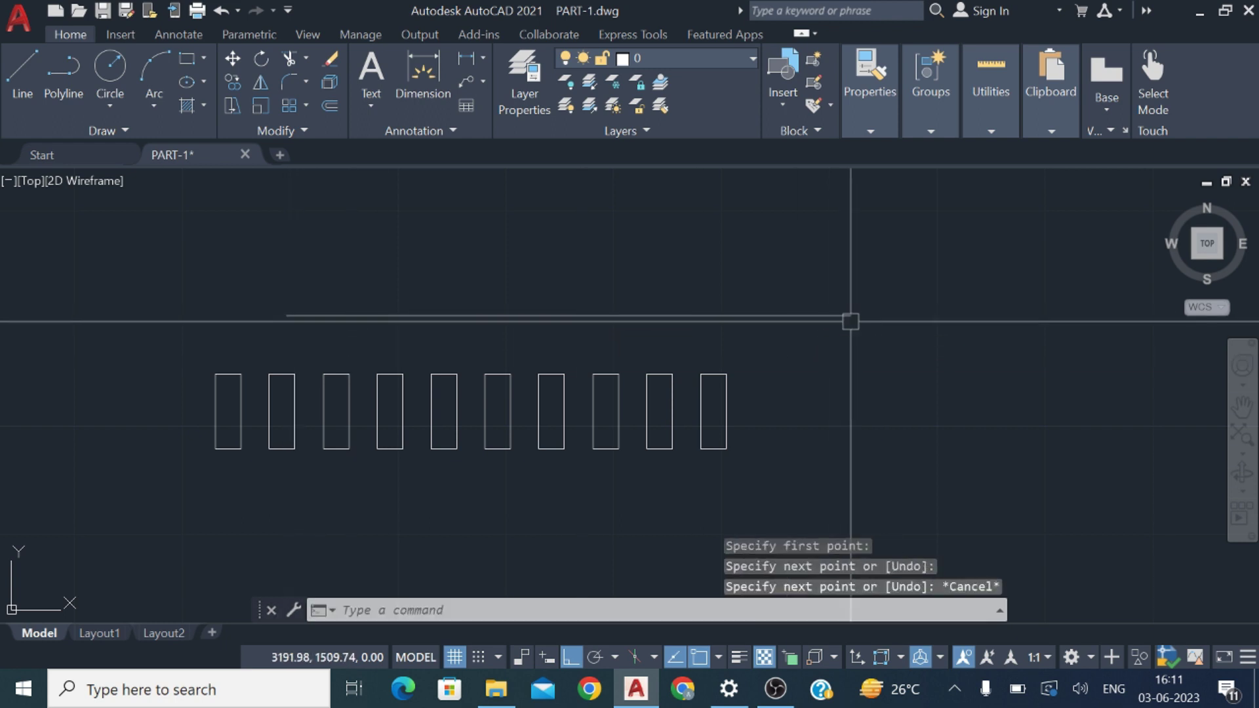
- Draw a small circle above the line's left end, with its lowest point touching the line
type("c")
key("Return")
scroll(311, 304, "up", 5)
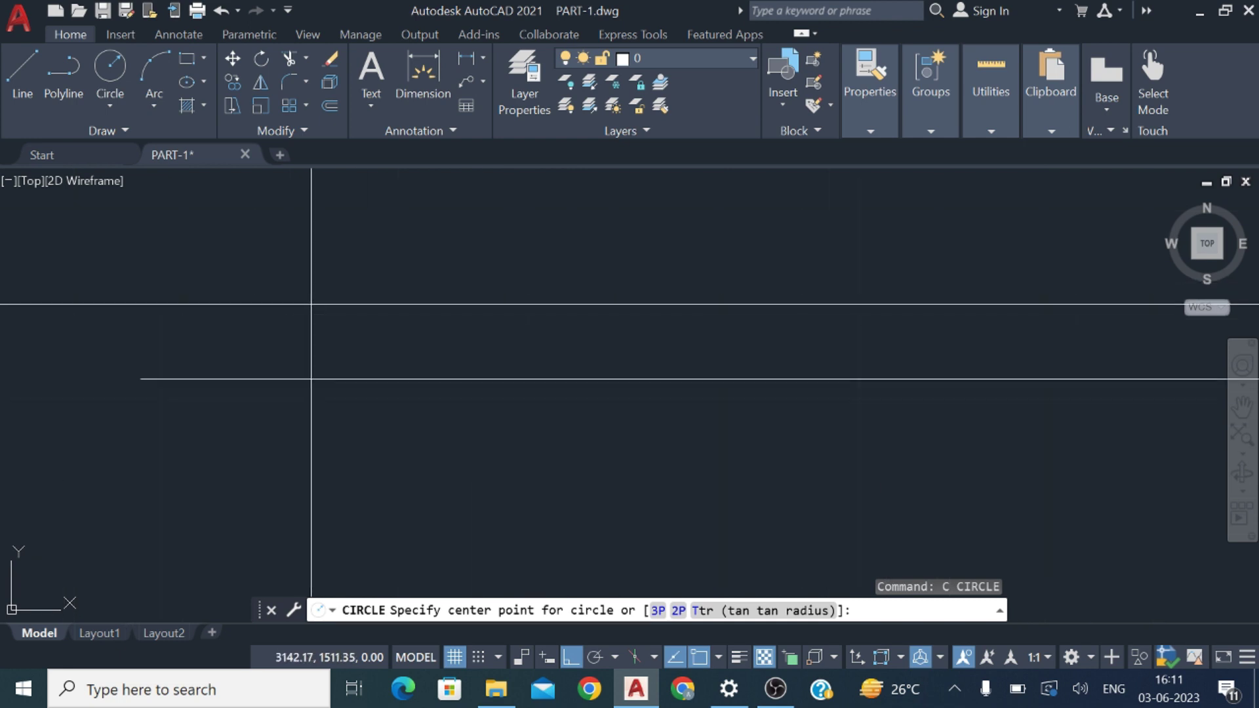
left_click(219, 270)
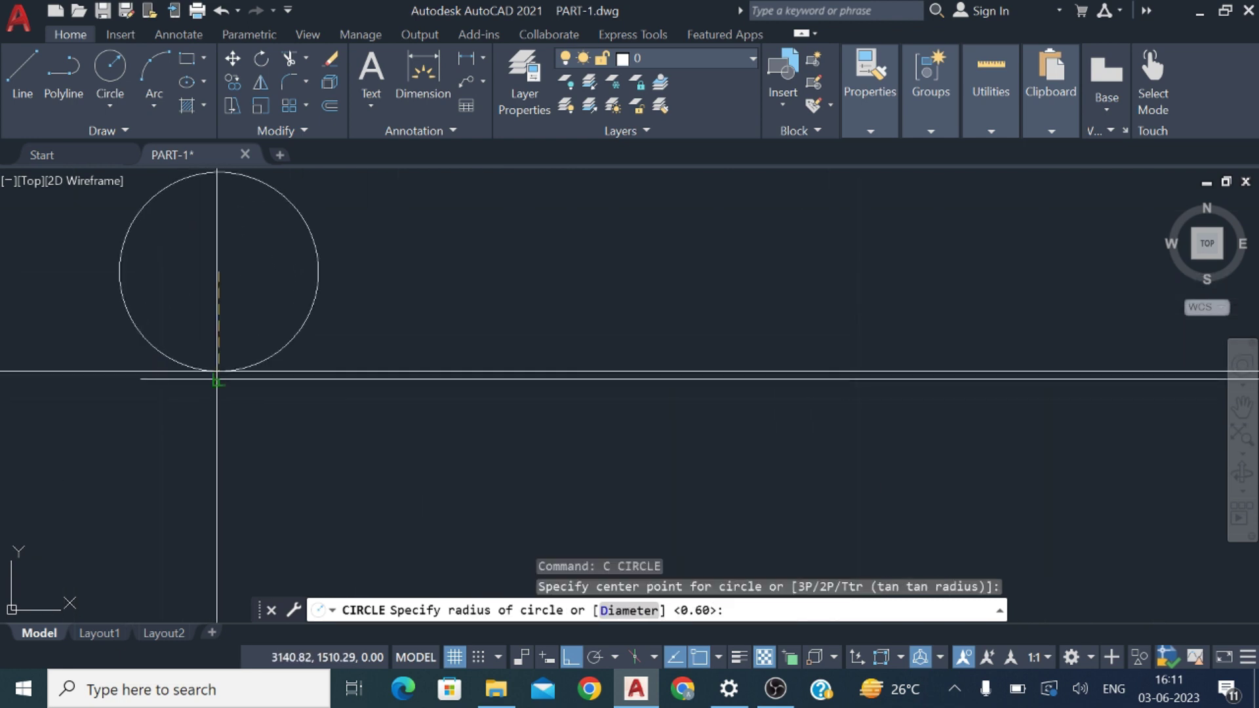
left_click(219, 379)
scroll(335, 339, "down", 3)
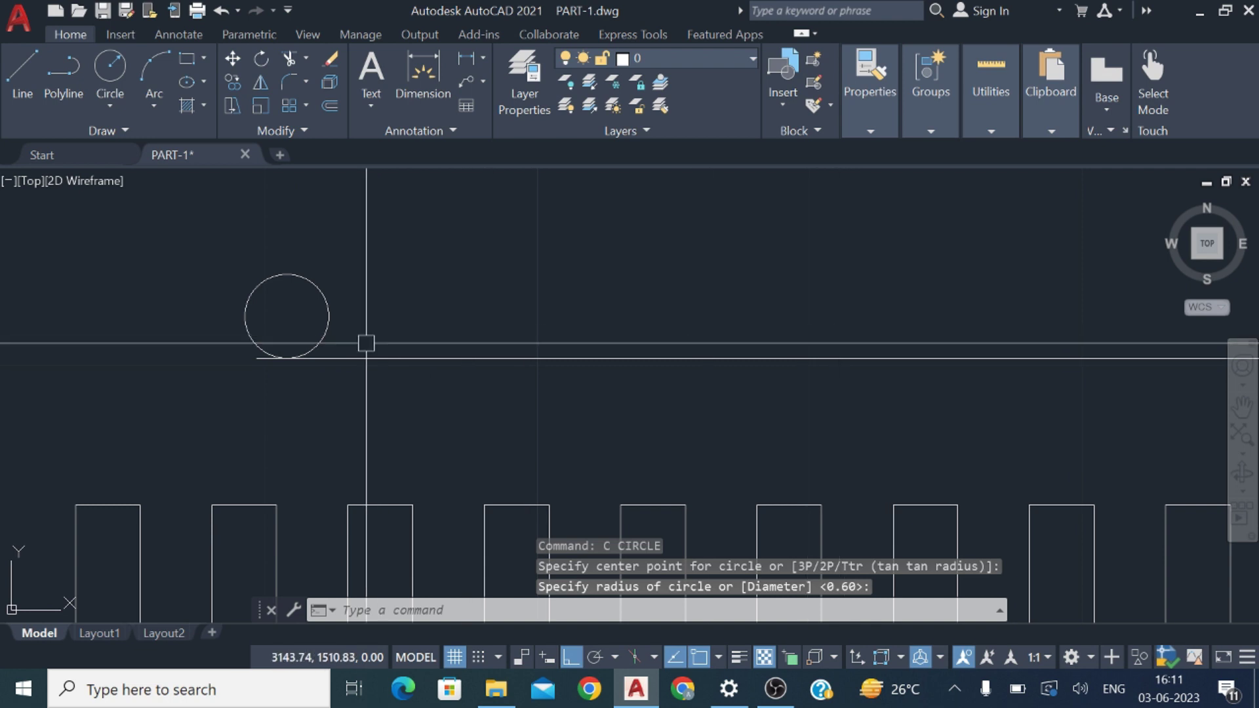
- Create a path array of the small circle, using the horizontal line above the rectangles as the path curve
type("AR")
key("Return")
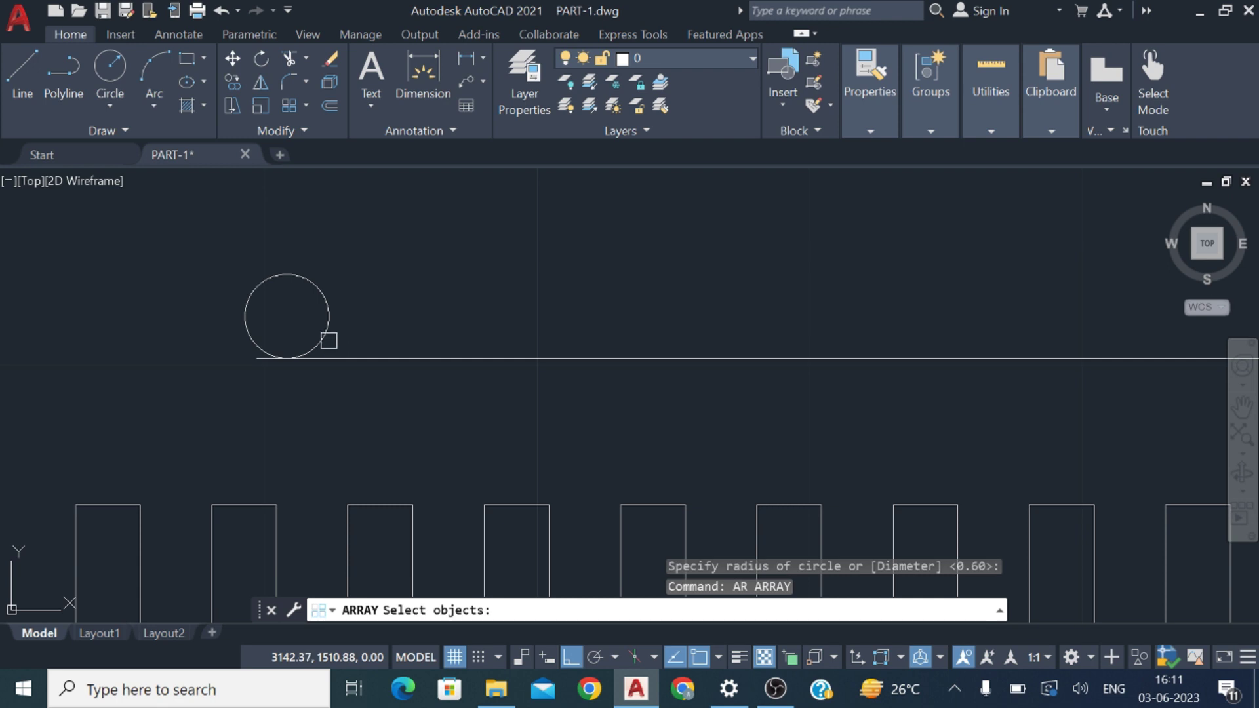
left_click(322, 328)
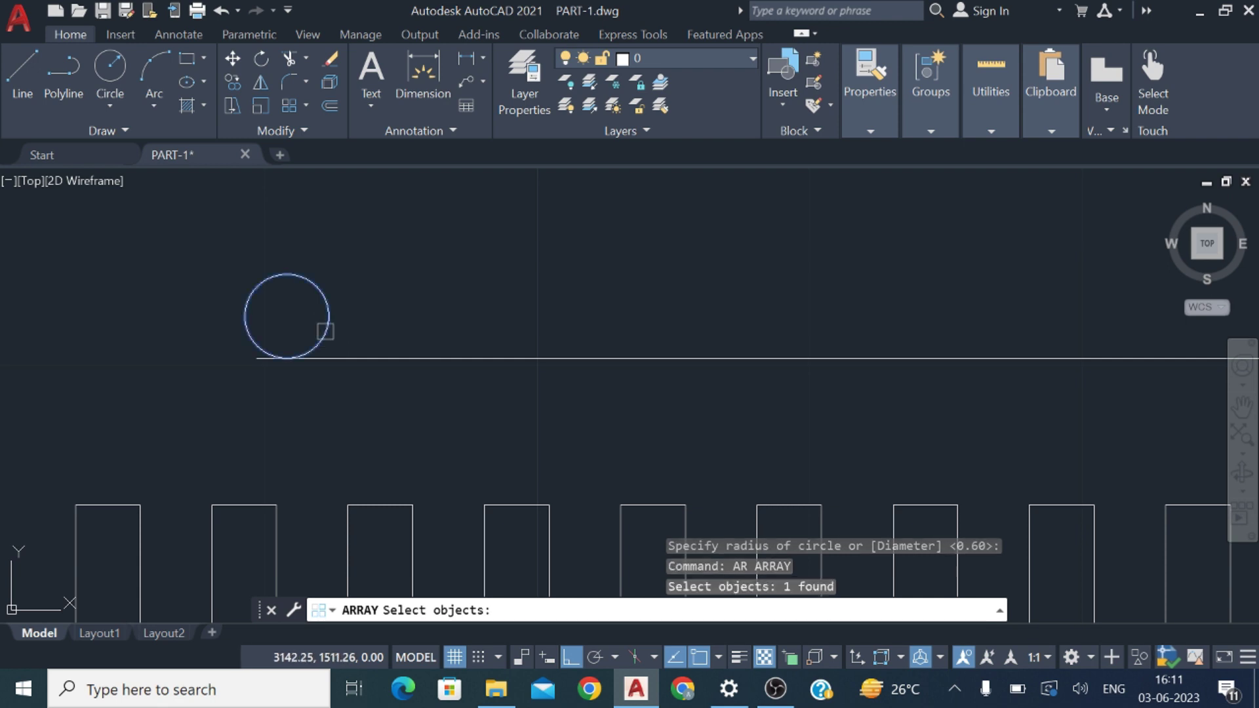
key("Return")
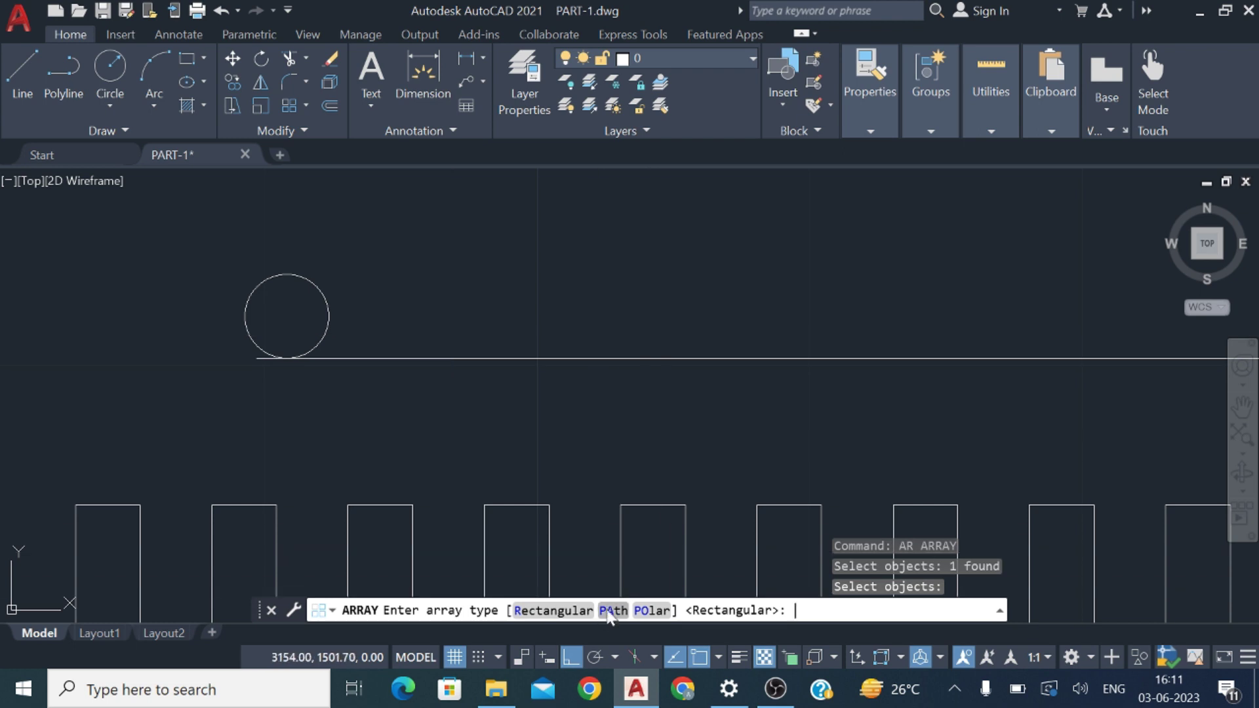
left_click(610, 612)
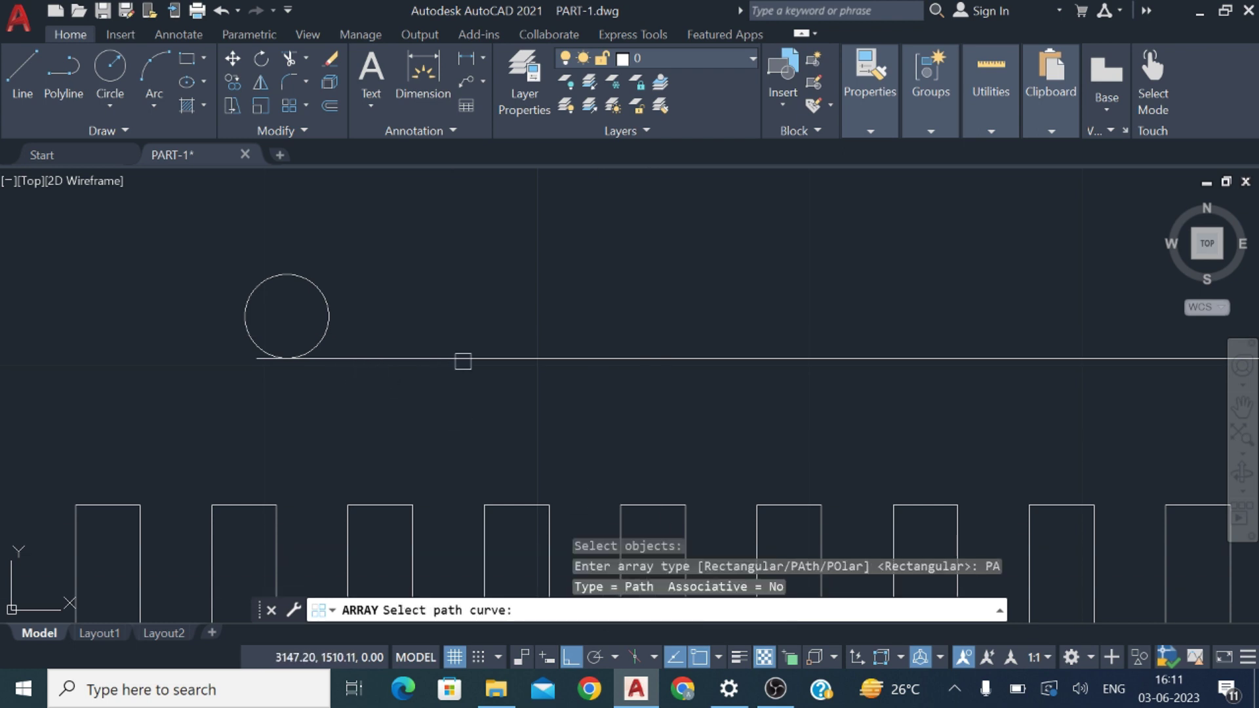
left_click(469, 359)
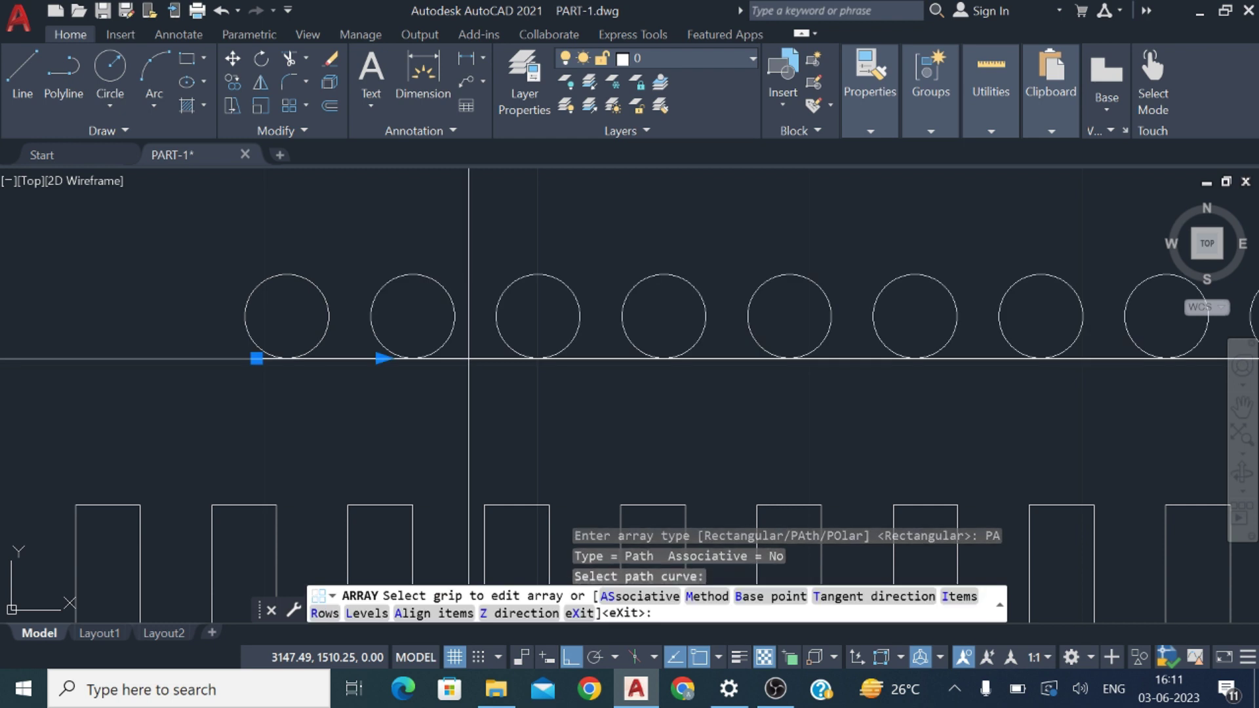
- Examine the arrayed circles along the whole line, checking their spacing and how the row fits both line ends
scroll(564, 359, "down", 5)
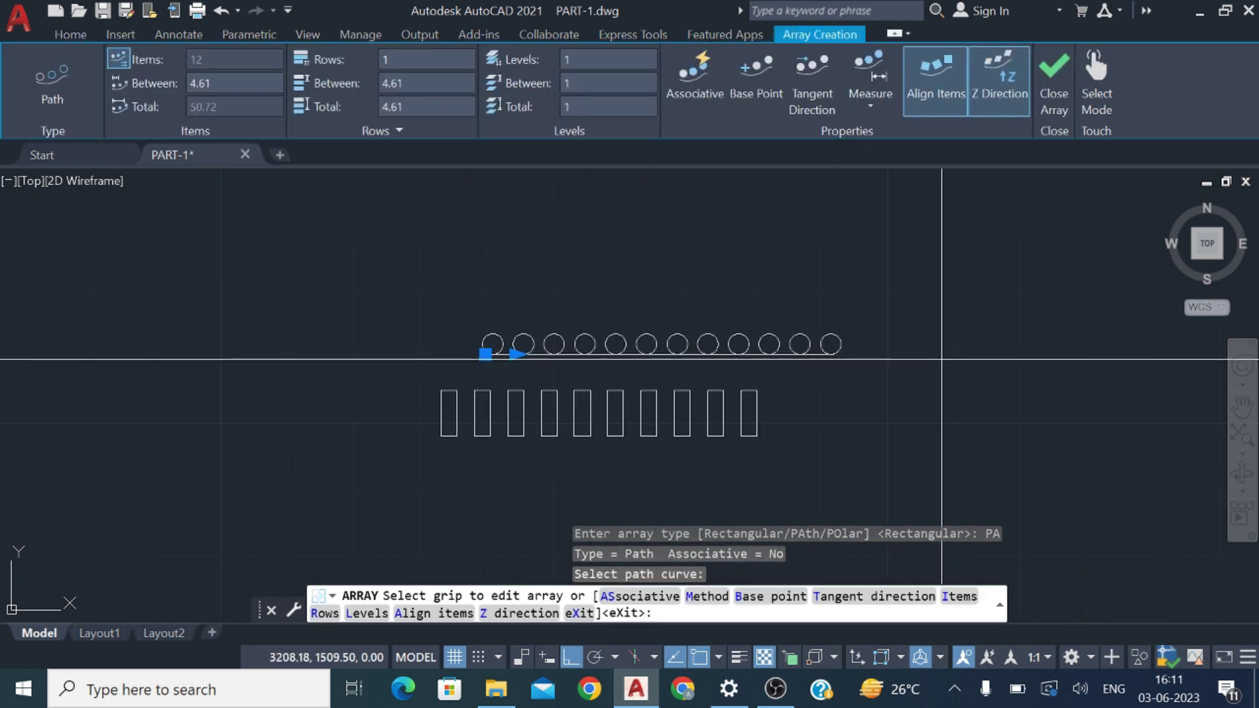
scroll(514, 348, "up", 4)
scroll(513, 348, "up", 2)
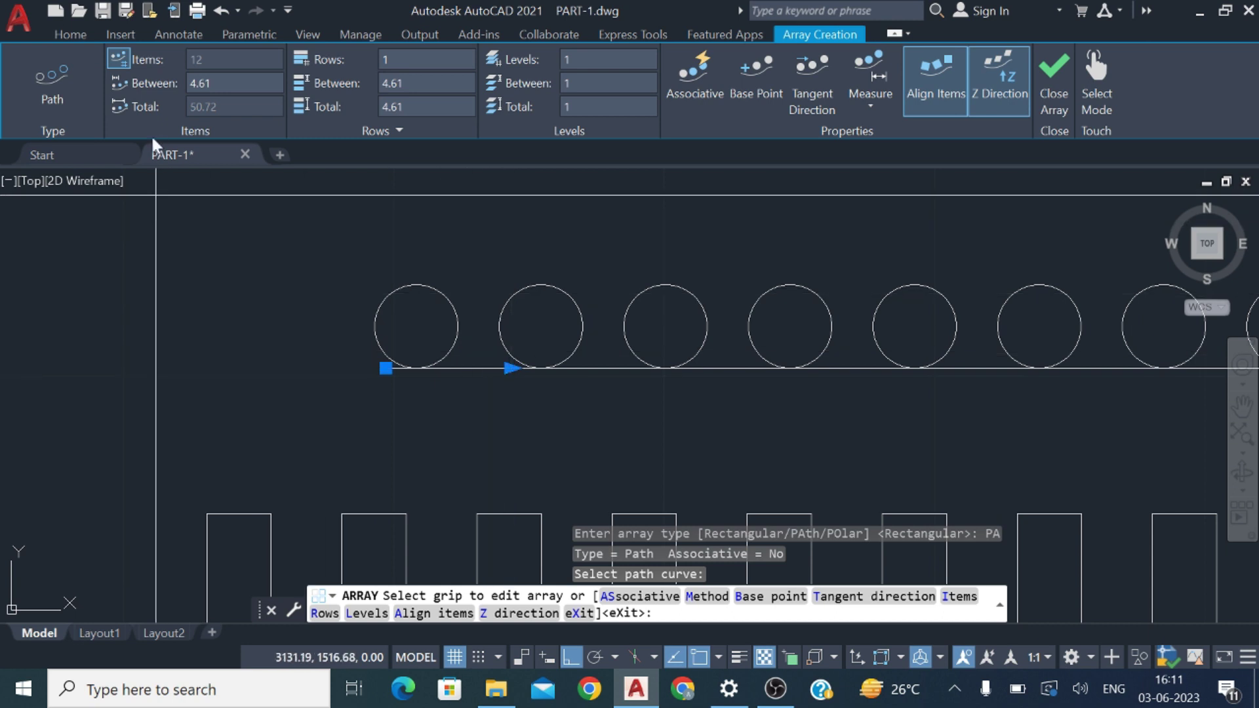
scroll(594, 241, "down", 4)
scroll(863, 279, "up", 8)
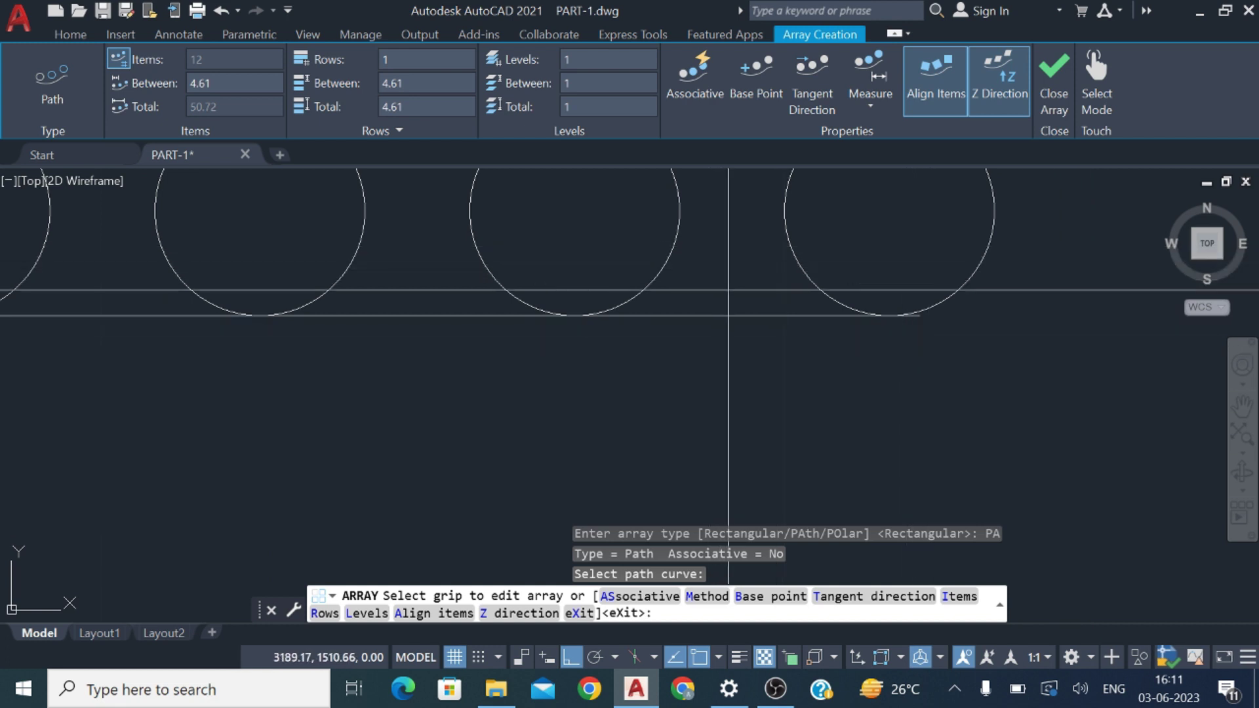
scroll(718, 334, "down", 6)
scroll(319, 265, "up", 3)
scroll(482, 276, "down", 9)
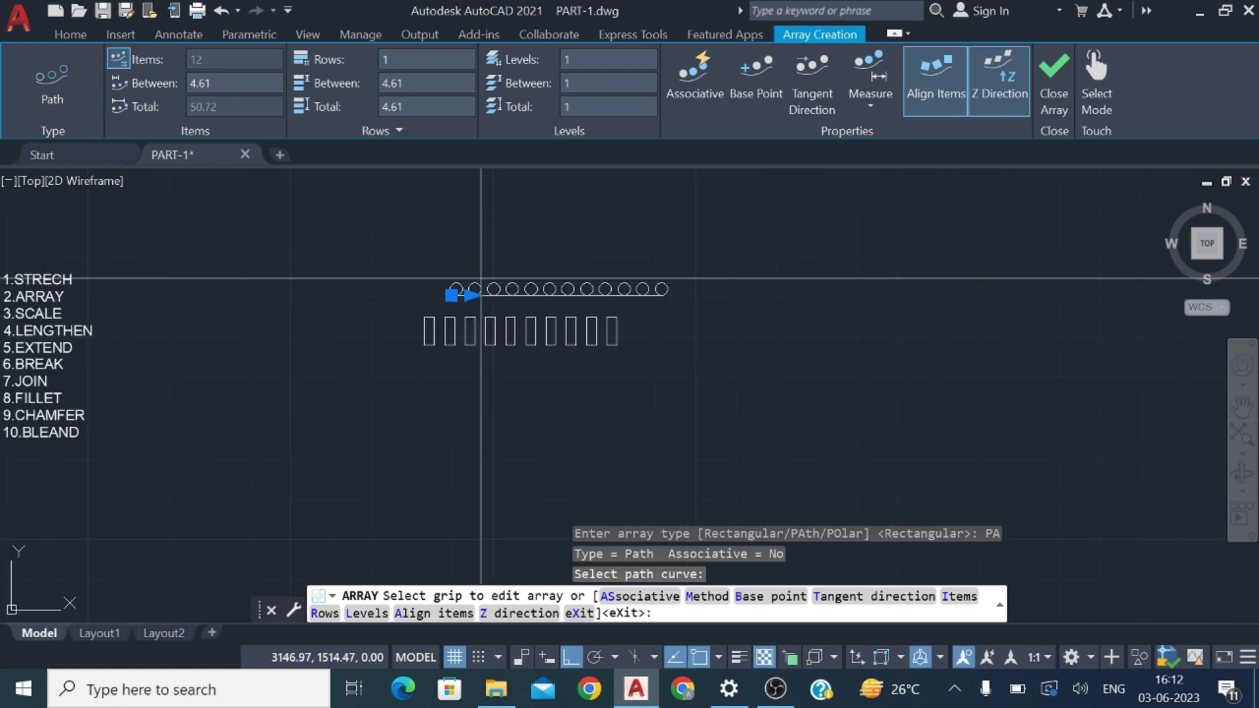
scroll(481, 279, "up", 8)
scroll(451, 282, "down", 4)
scroll(808, 317, "up", 10)
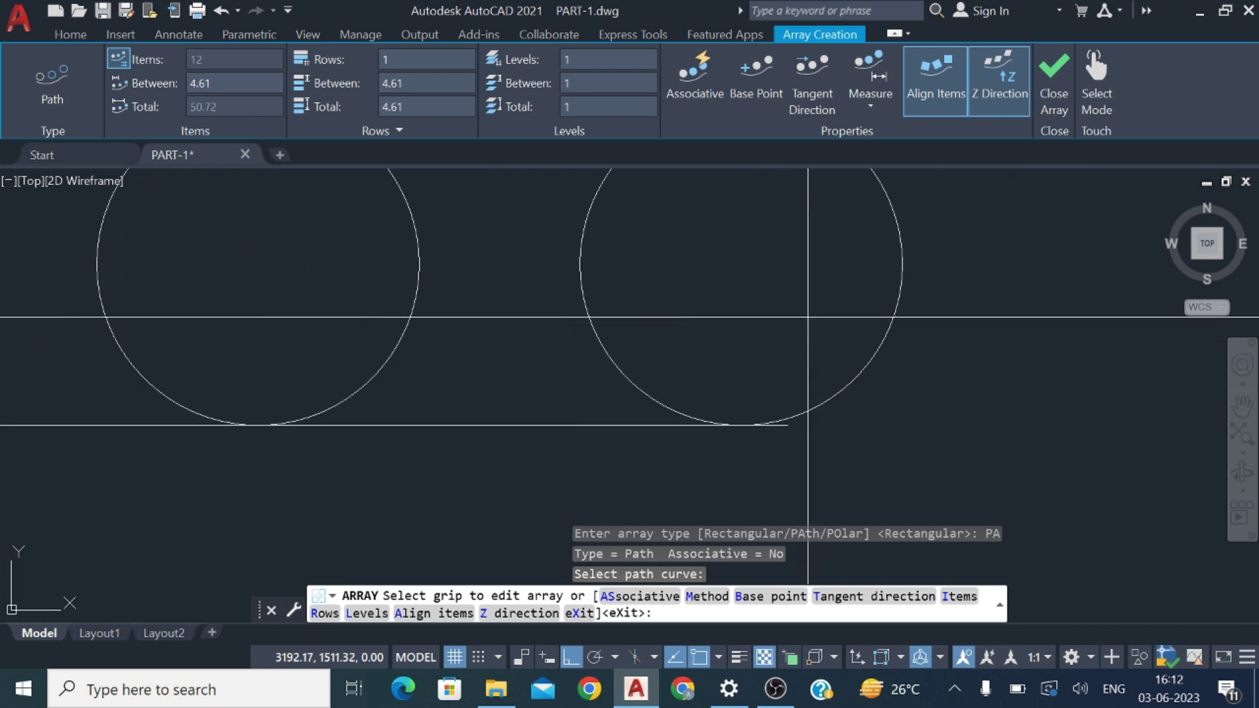
scroll(326, 414, "down", 10)
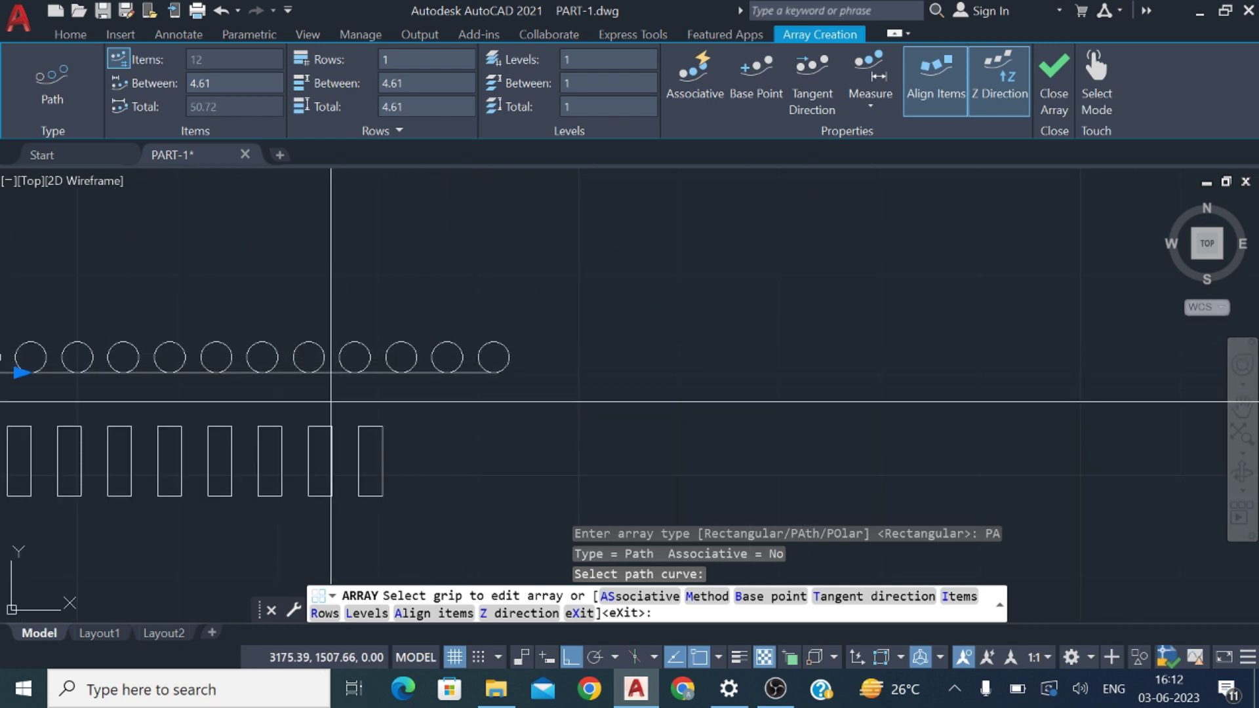
mouse_move(358, 388)
middle_mouse_down()
mouse_move(632, 394)
mouse_move(741, 418)
middle_mouse_up()
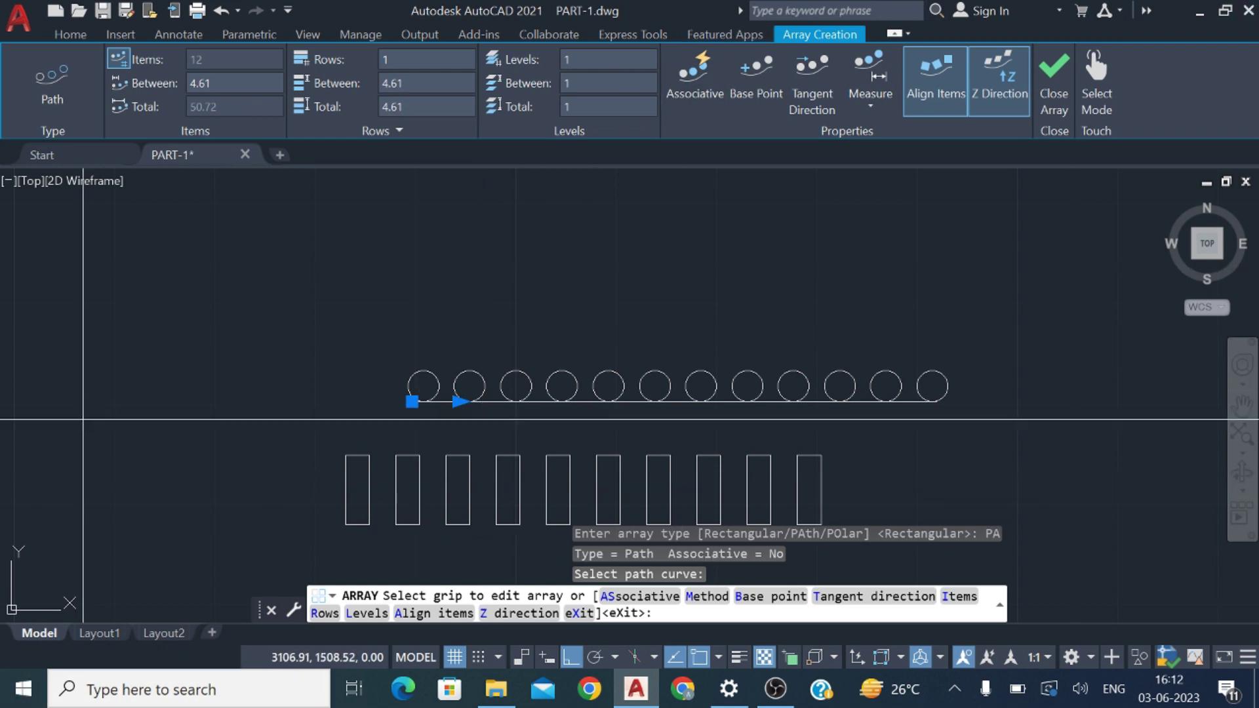
- End the path array command with its default settings and return to the numbered command list to check the entry after Array
key("Escape")
scroll(574, 386, "down", 4)
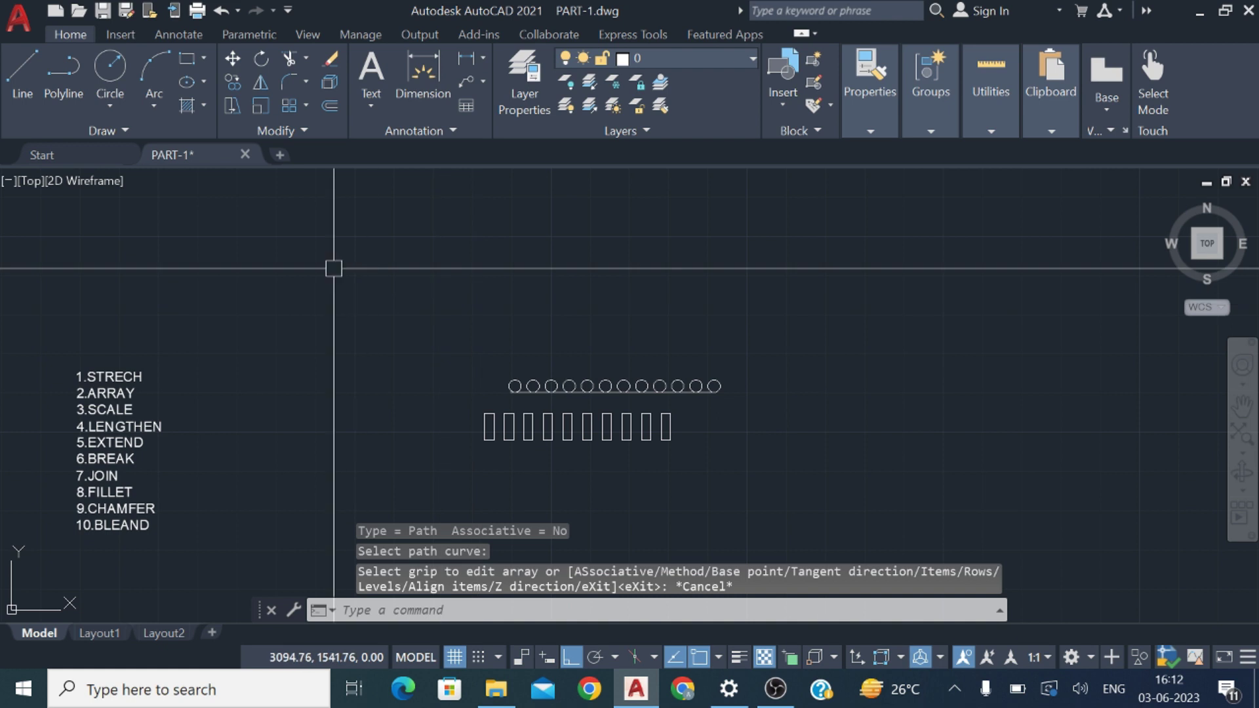
scroll(70, 397, "up", 8)
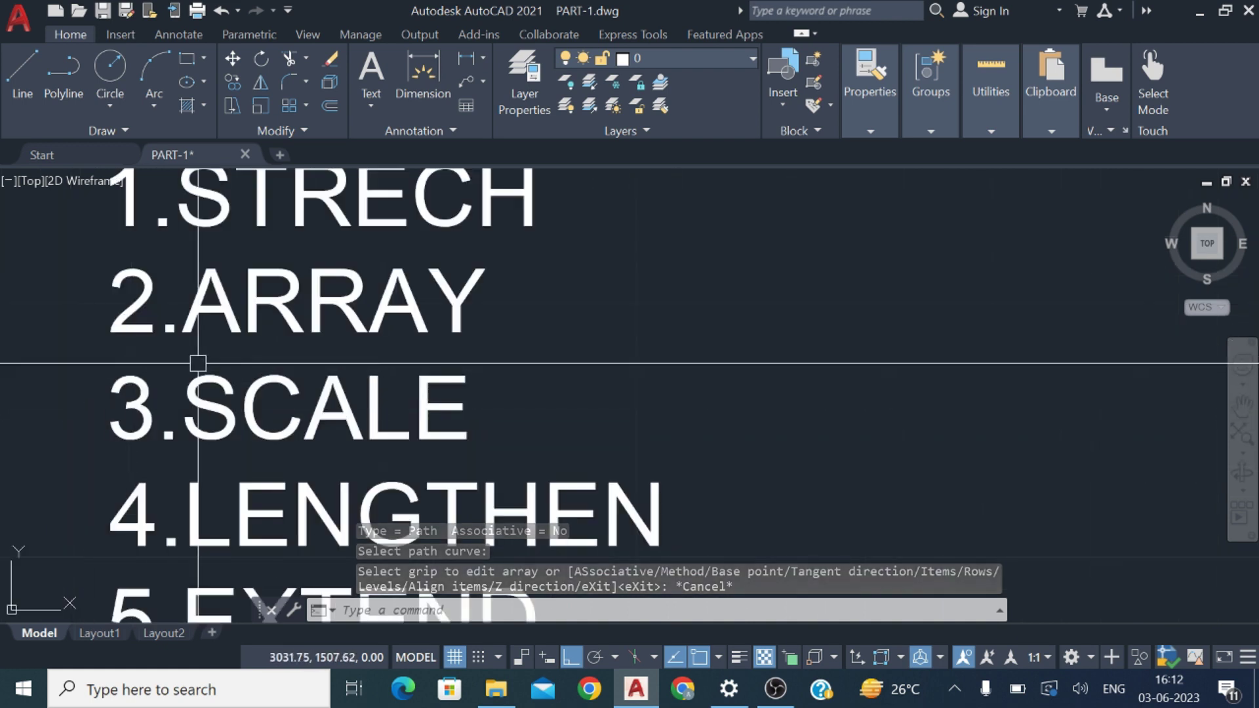
scroll(252, 377, "down", 6)
mouse_move(252, 377)
middle_mouse_down()
mouse_move(350, 366)
mouse_move(430, 328)
middle_mouse_up()
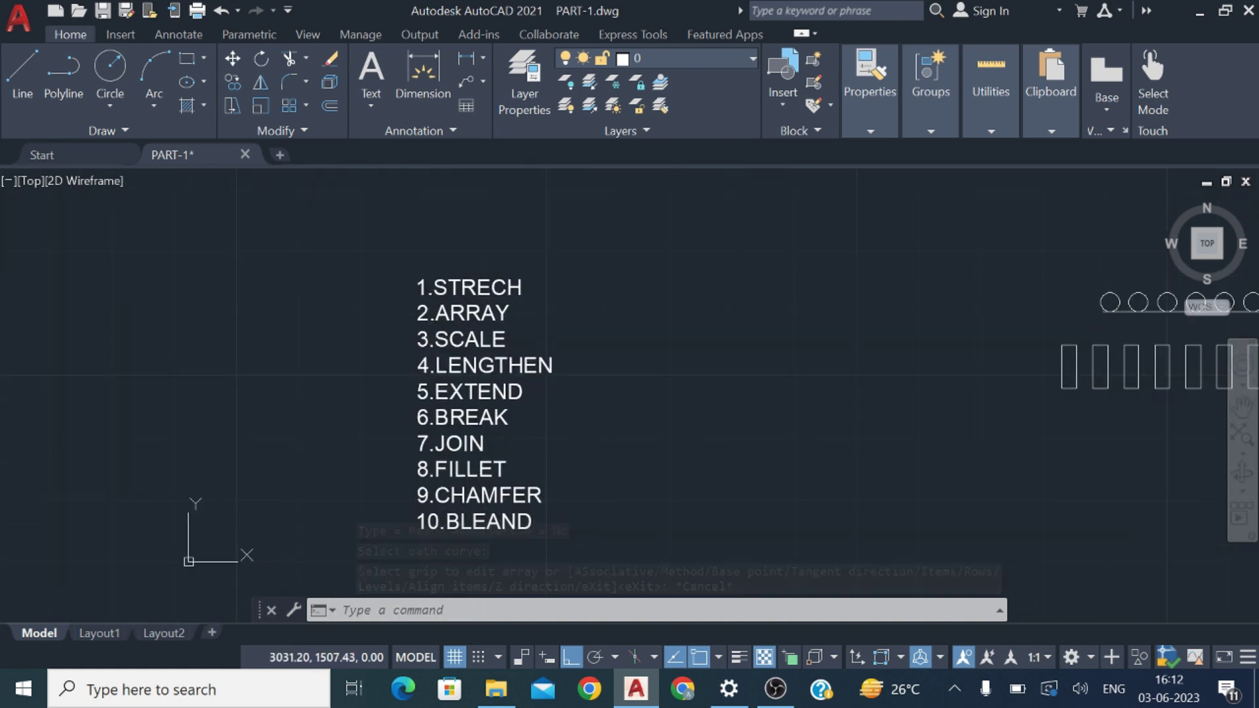